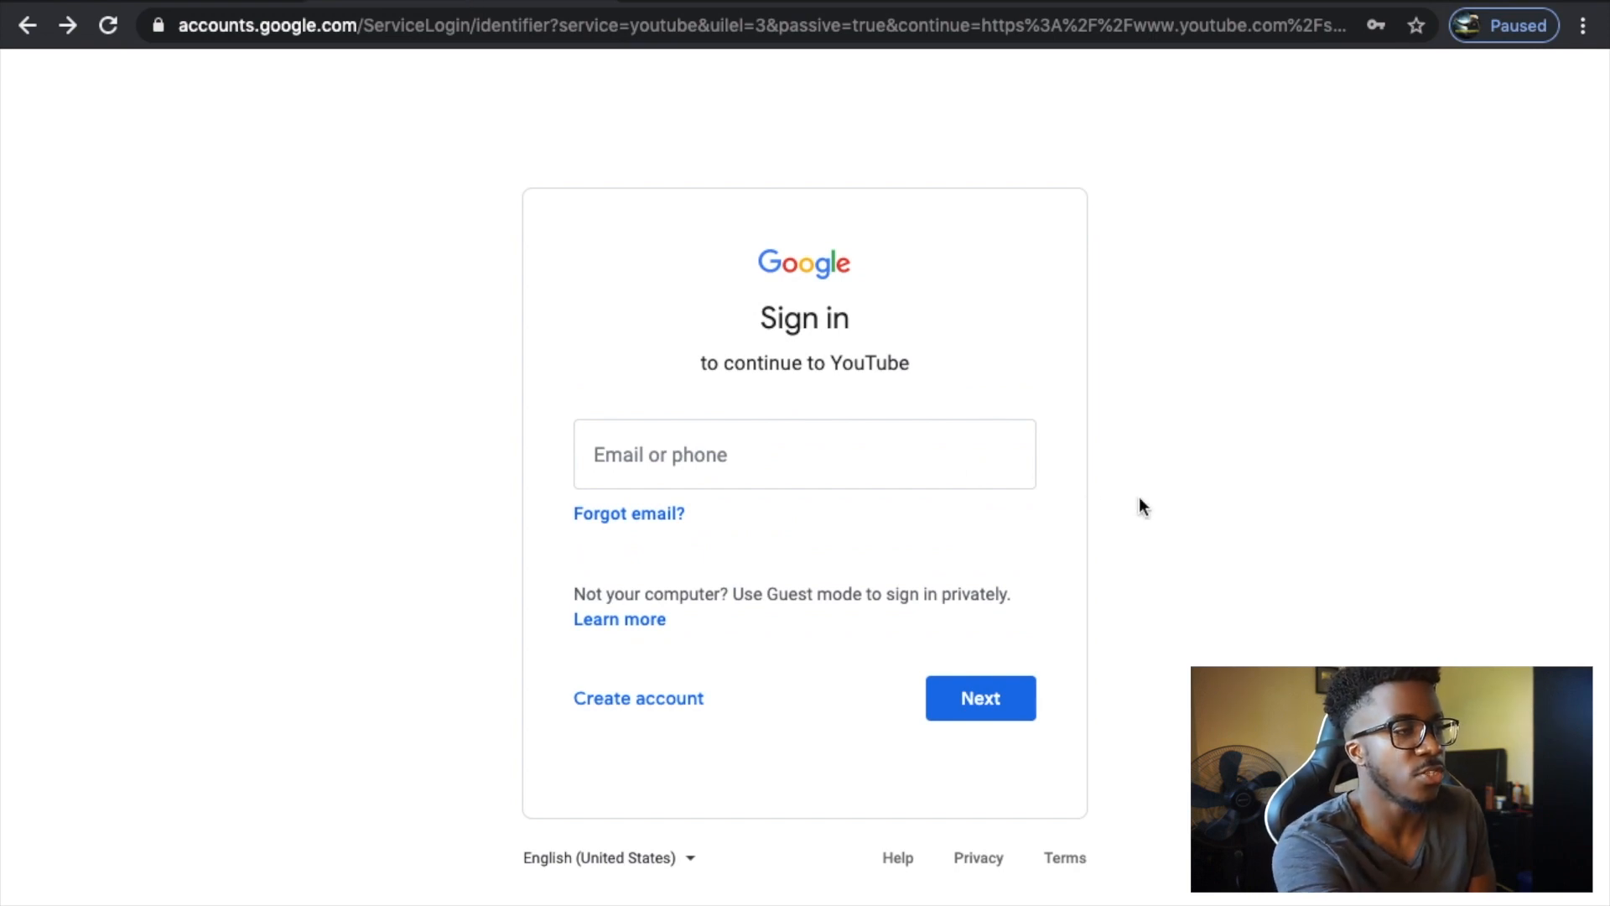
Start a new Google account for managing a business and enter the owner's first and last name.
{"action": "left_click", "coordinate": [680, 702]}
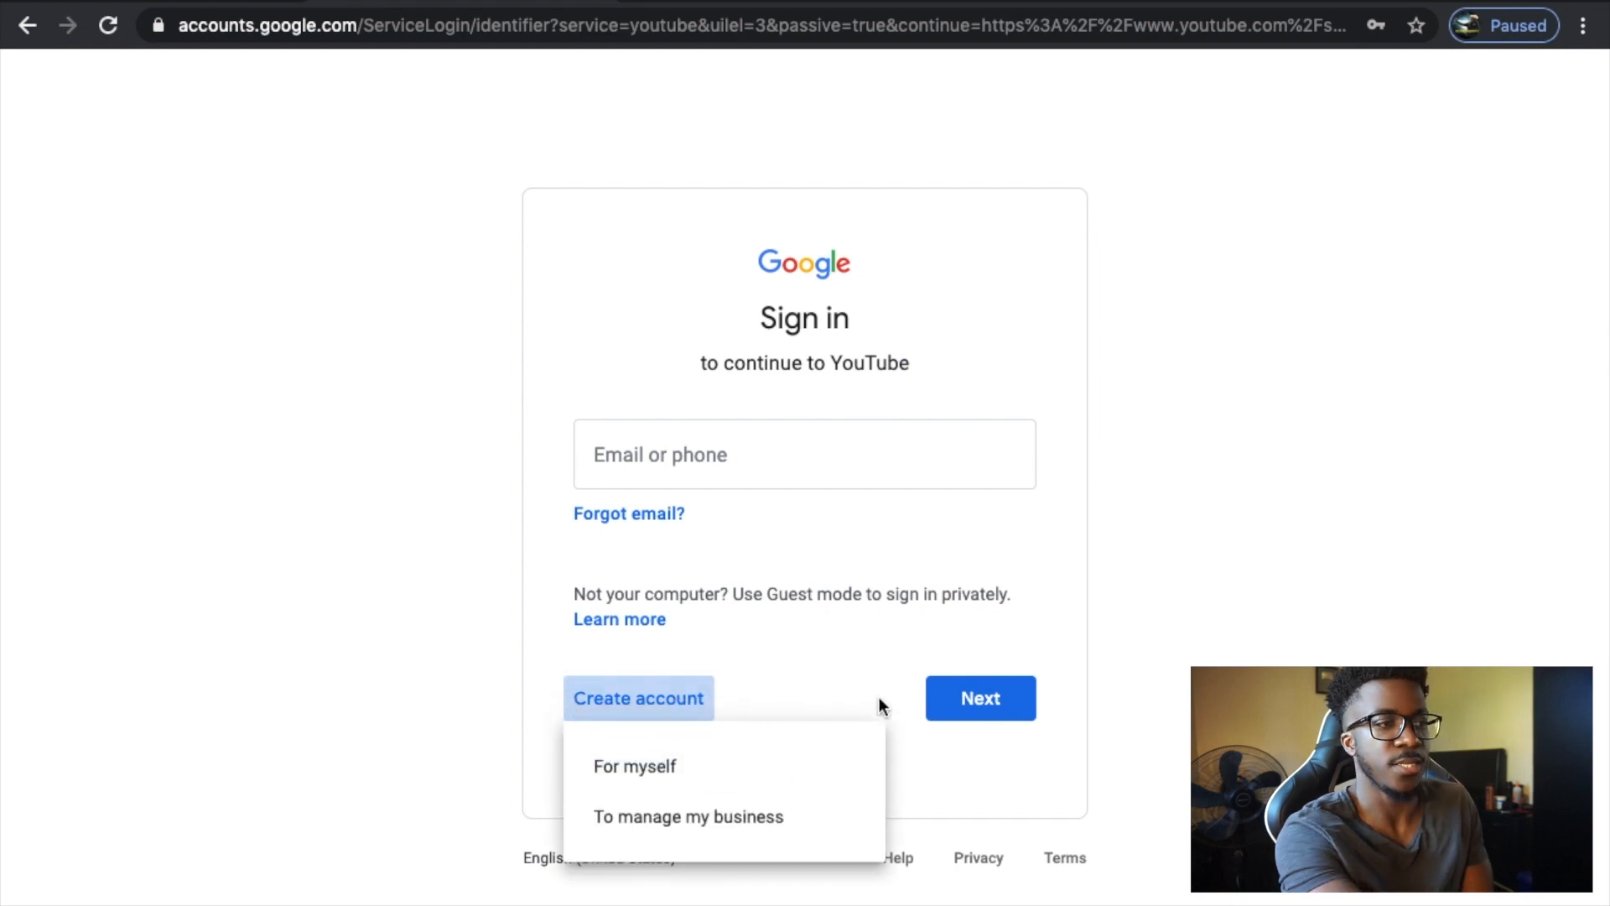
{"action": "left_click", "coordinate": [738, 818]}
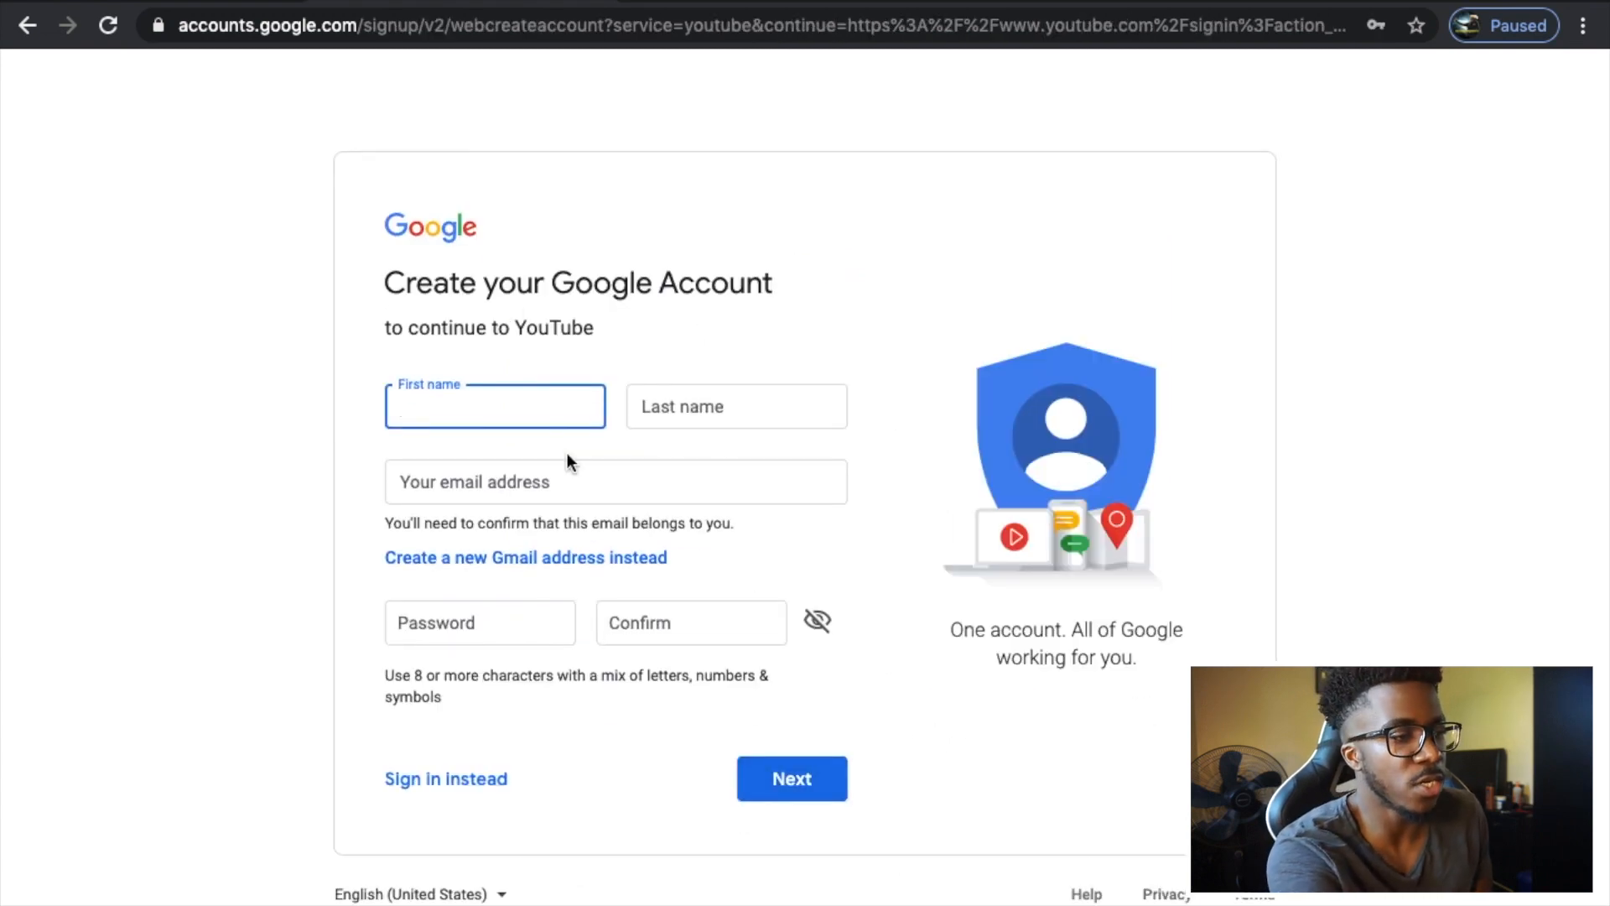
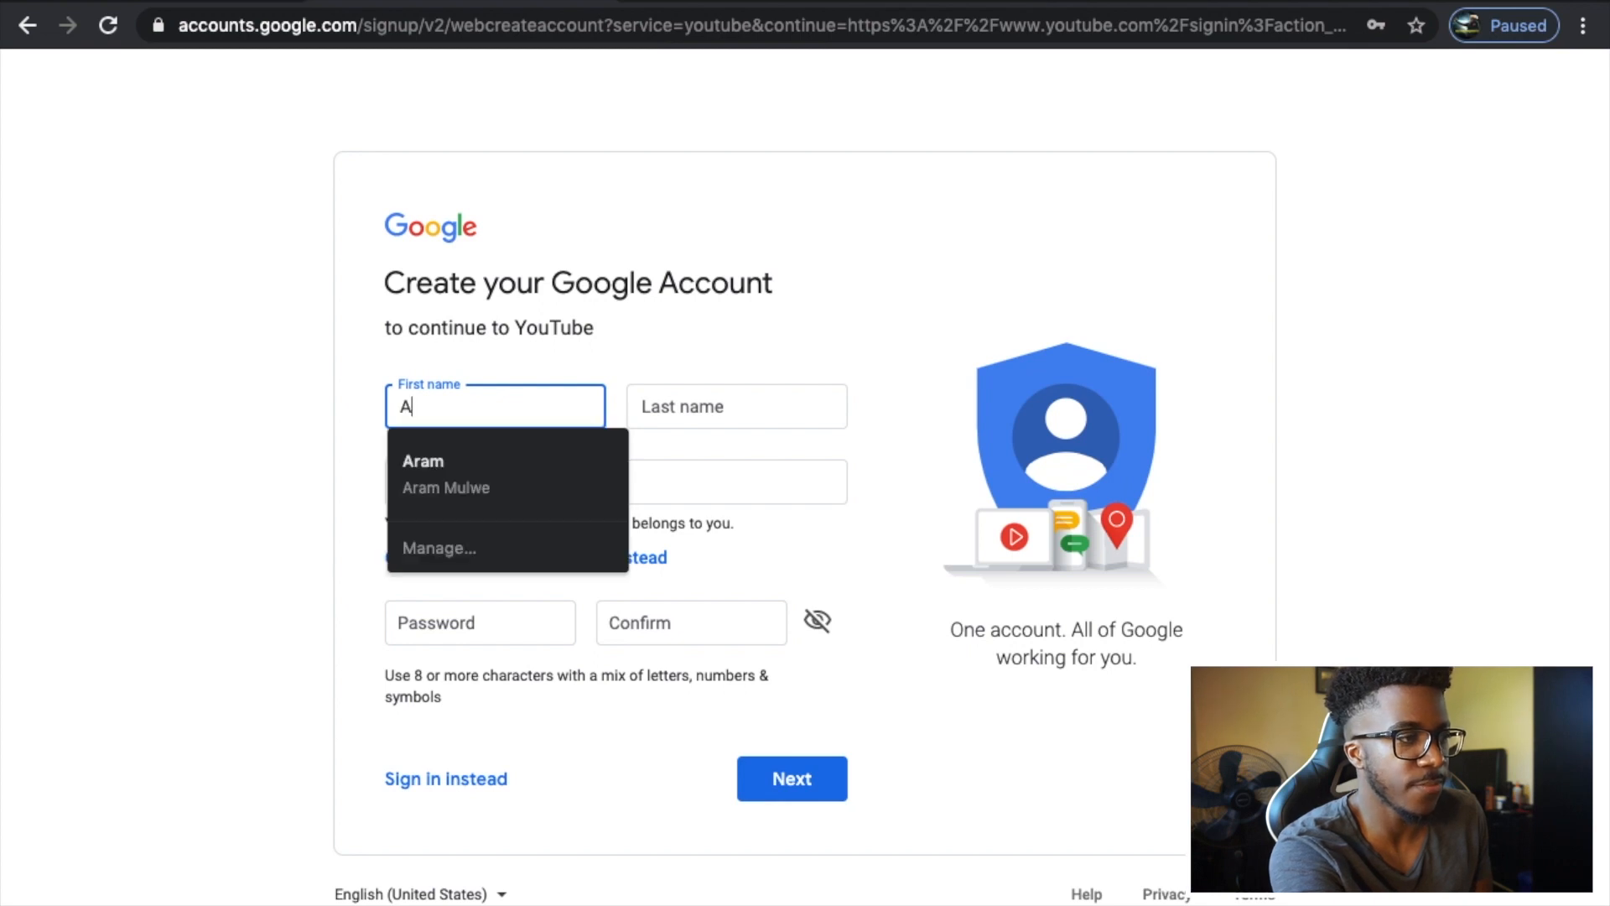
{"action": "left_click", "coordinate": [716, 406]}
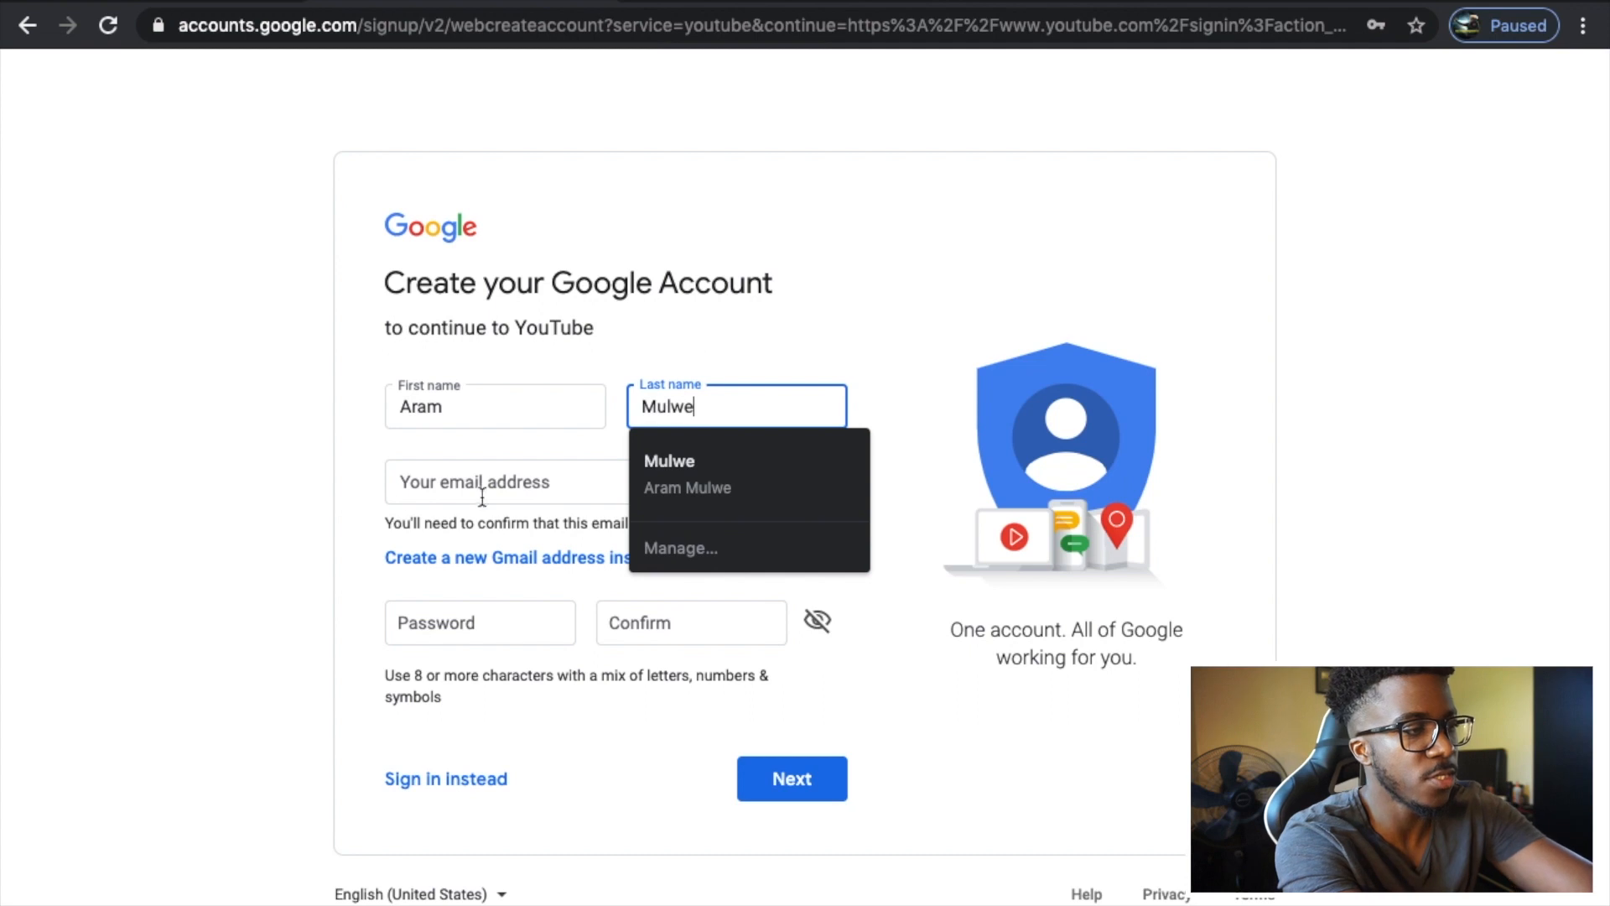
{"action": "left_click", "coordinate": [319, 550]}
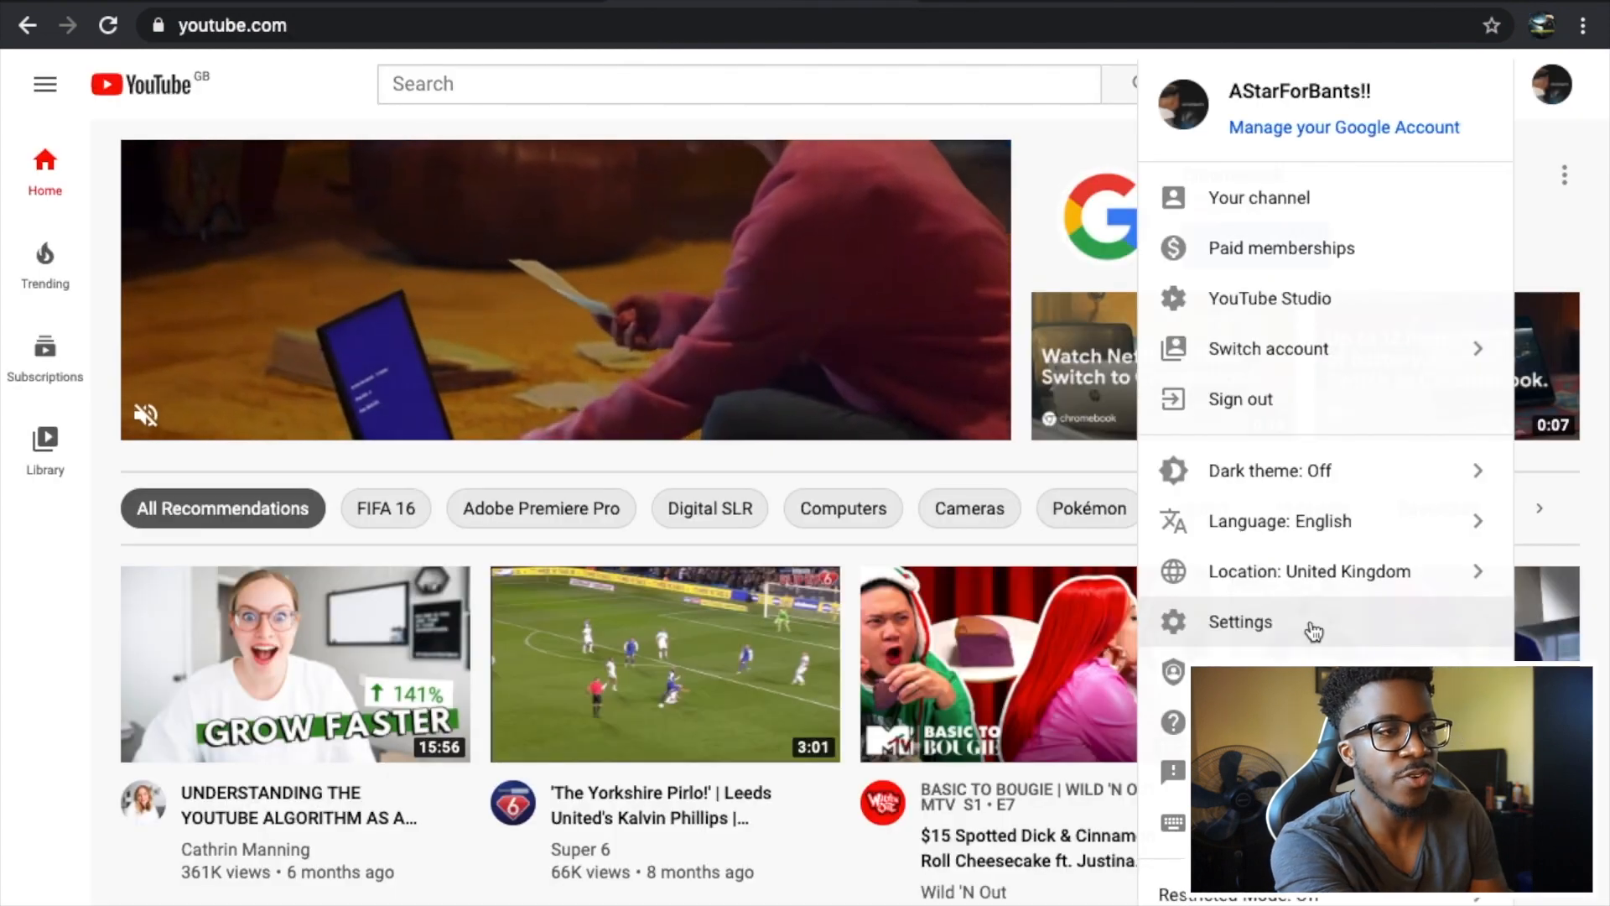
From YouTube account settings, open the channel list and choose to create a new channel.
{"action": "left_click", "coordinate": [1314, 631]}
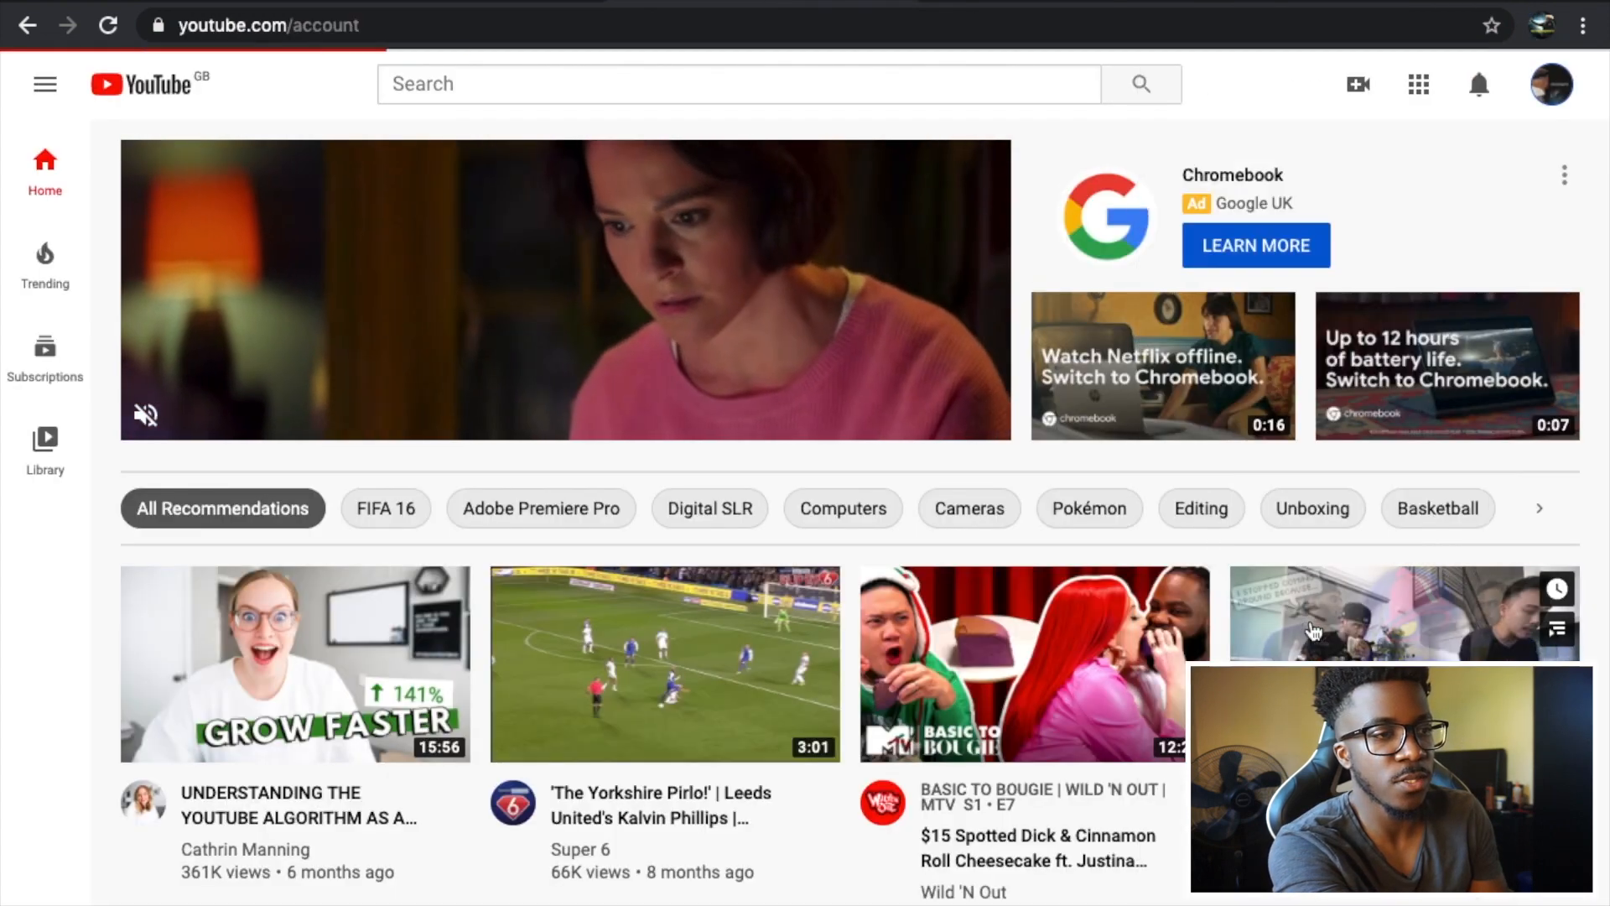
{"action": "scroll", "coordinate": [1310, 621], "scroll_direction": "down", "scroll_amount": 2}
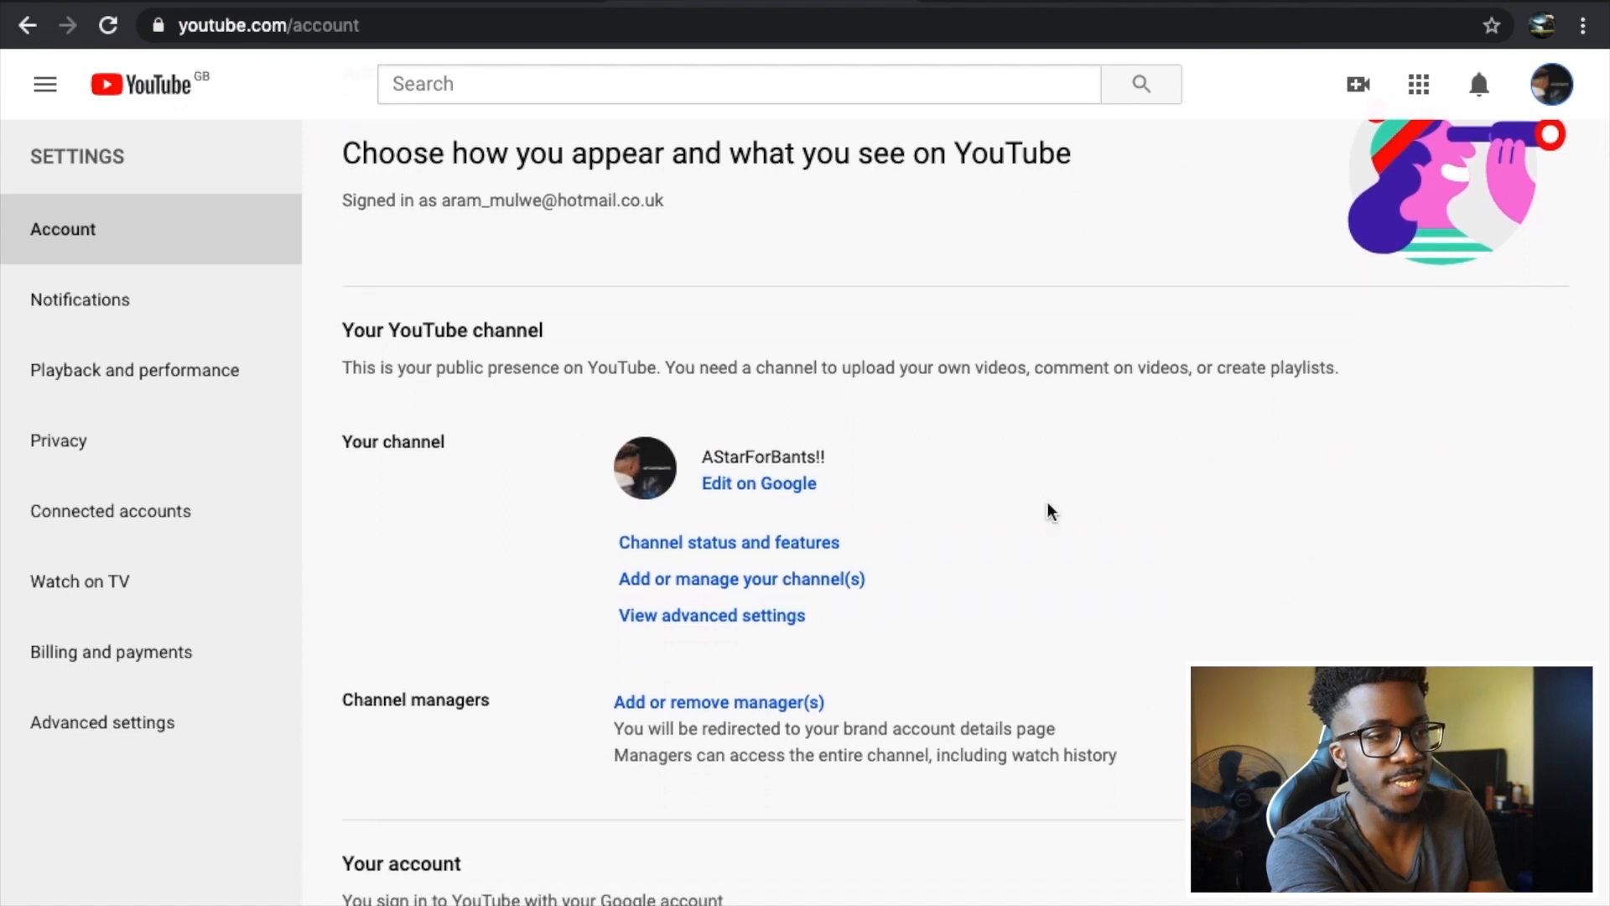
{"action": "left_click", "coordinate": [797, 583]}
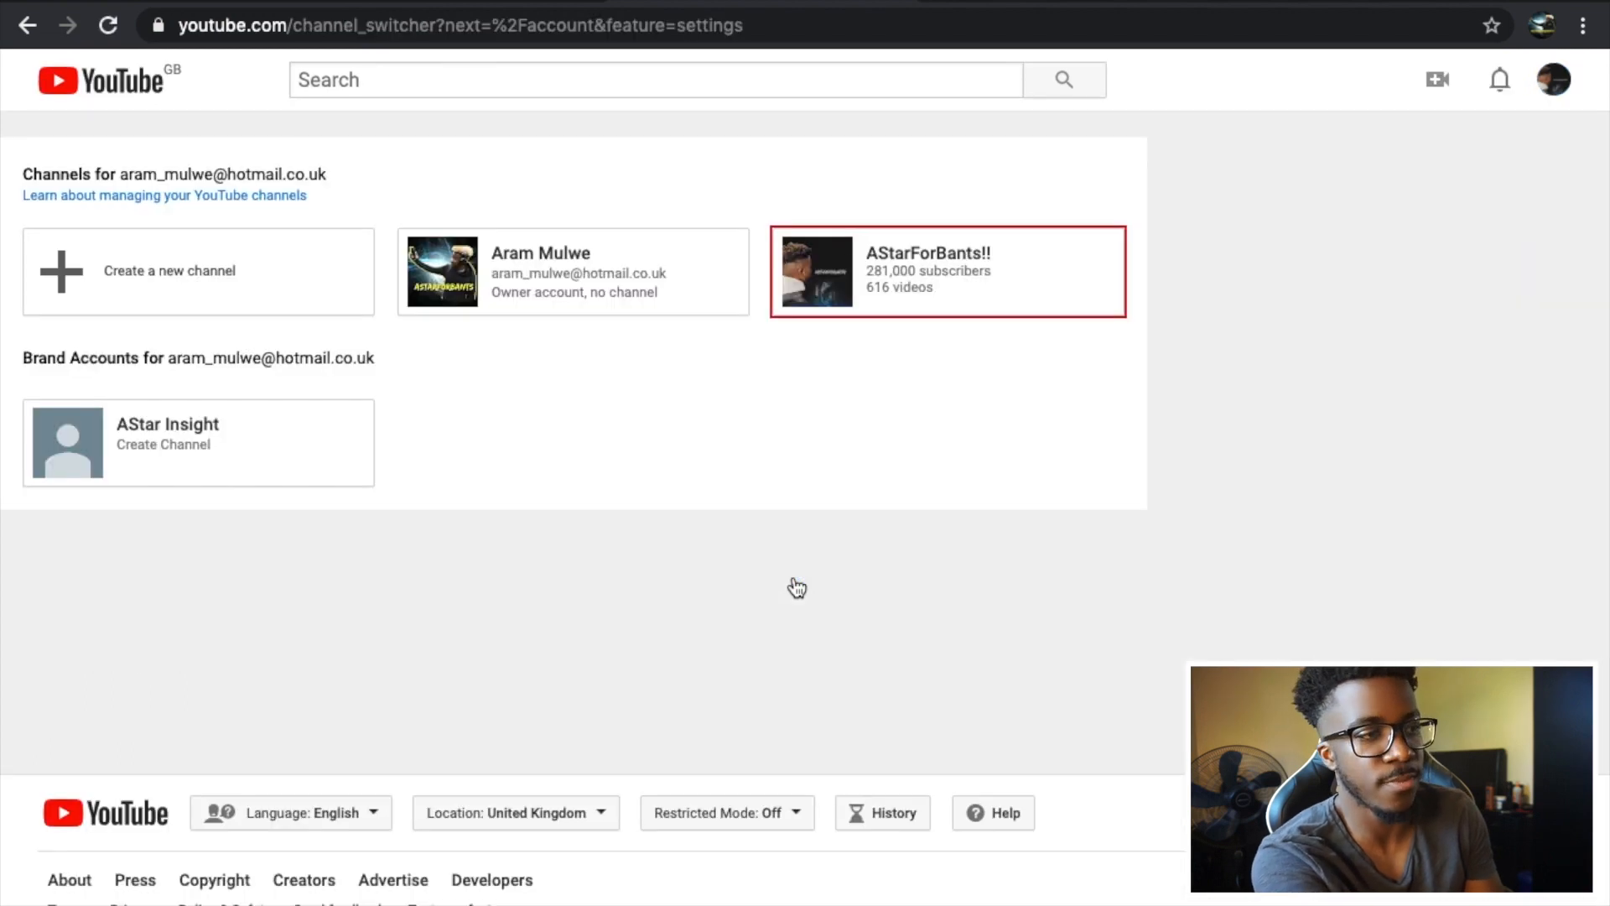
{"action": "left_click", "coordinate": [179, 295]}
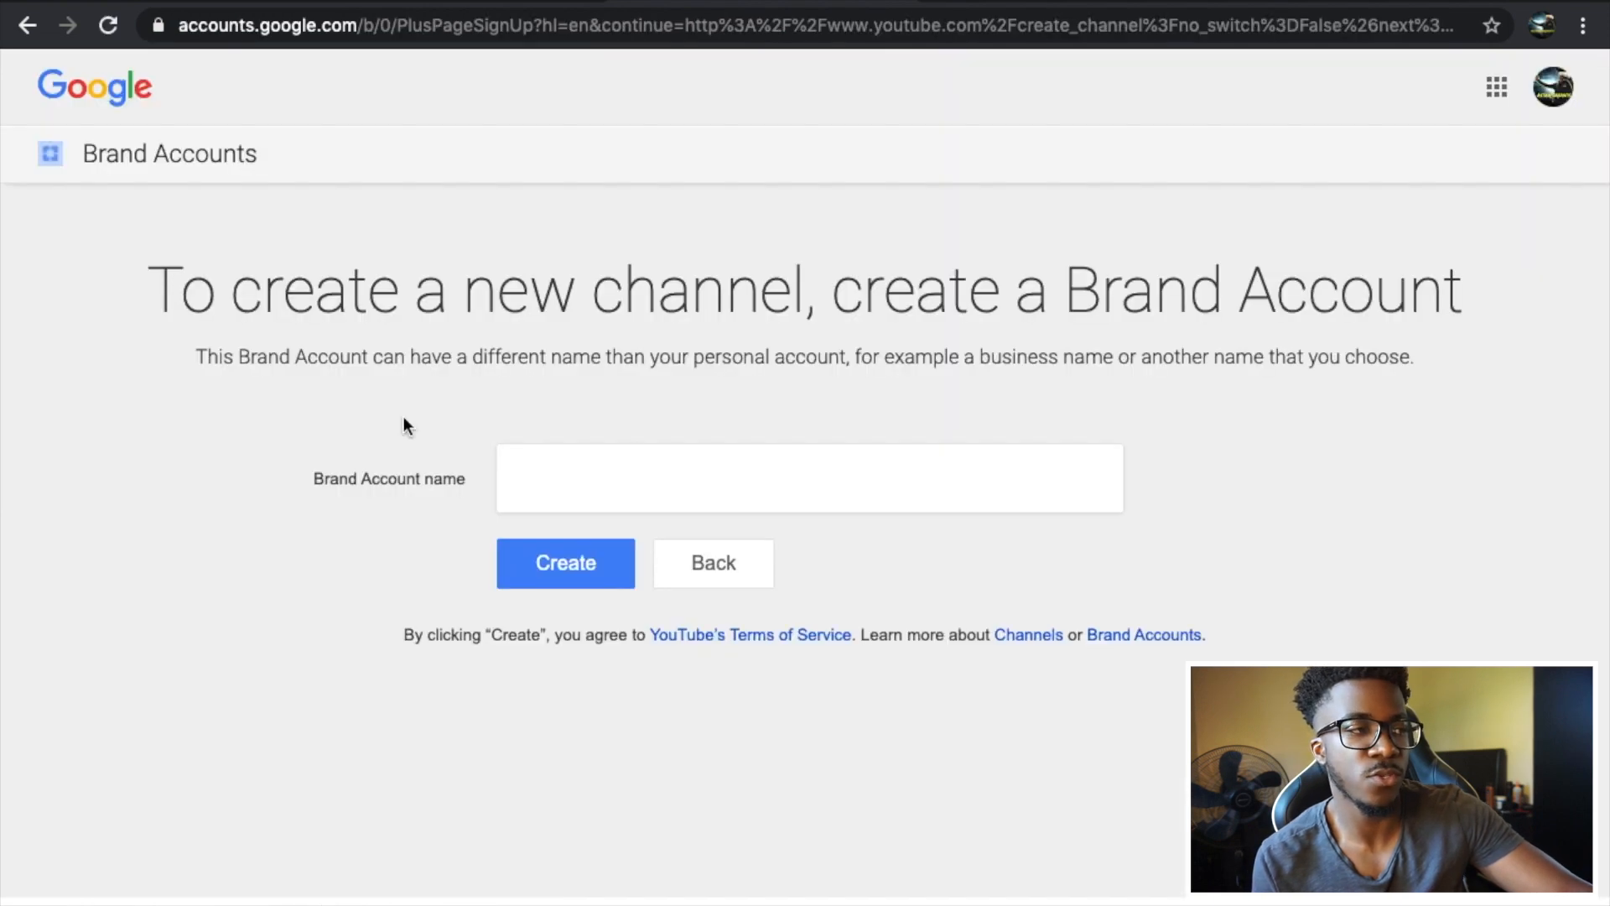
Name the Brand Account 'AStar Vlogs', ignoring the AStar Insight suggestion, and create it.
{"action": "left_click", "coordinate": [679, 467]}
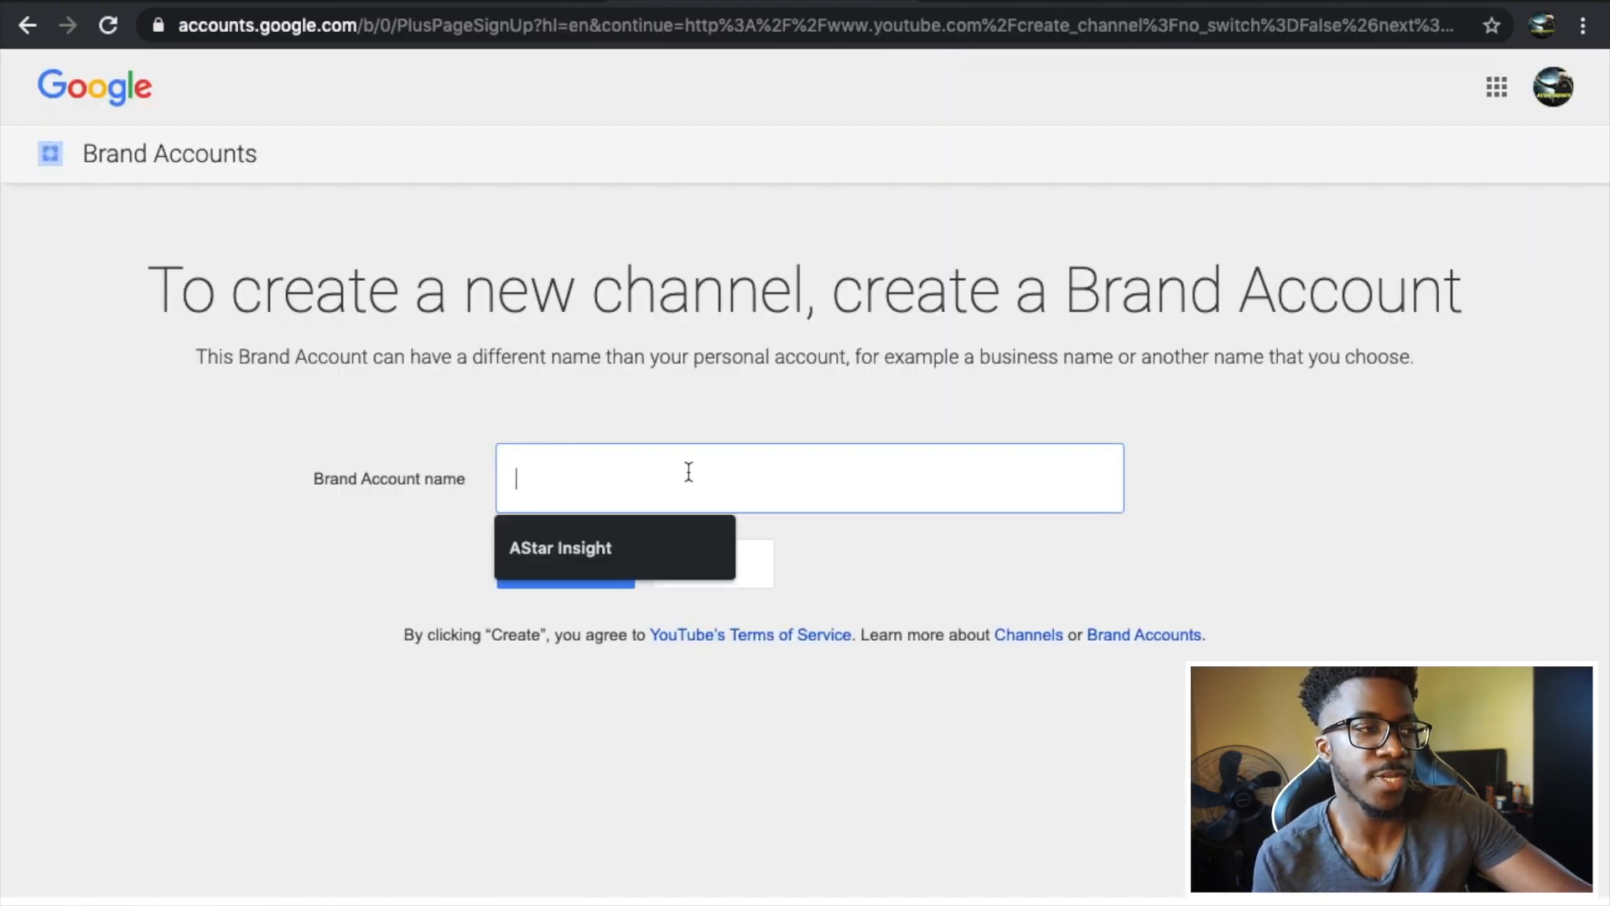
{"action": "left_click", "coordinate": [332, 609]}
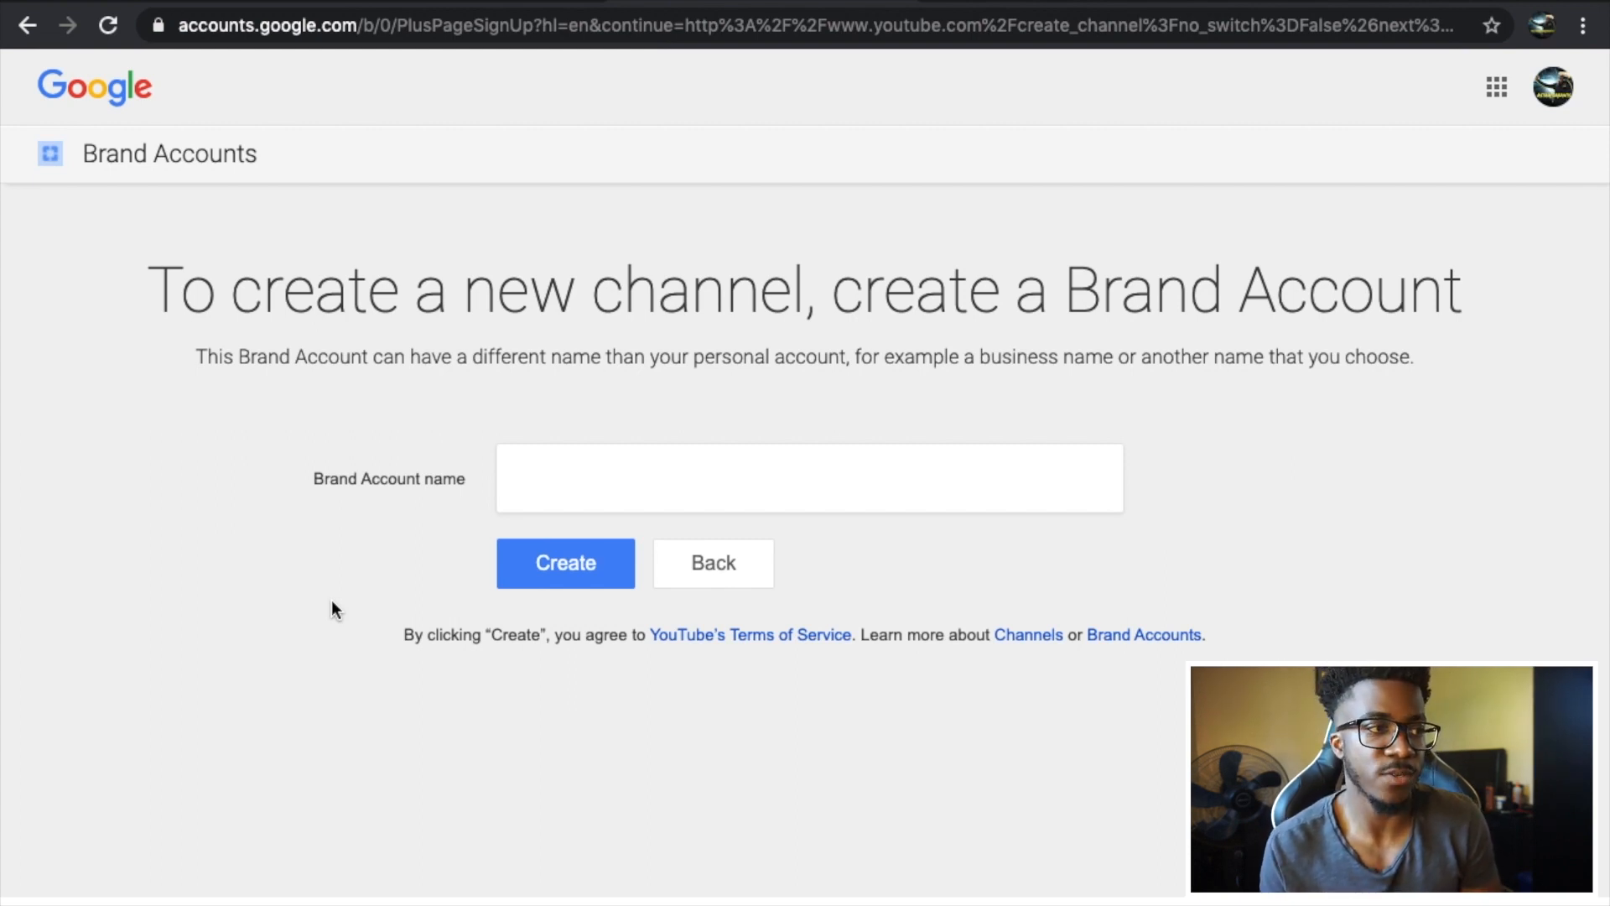
{"action": "left_click", "coordinate": [533, 493]}
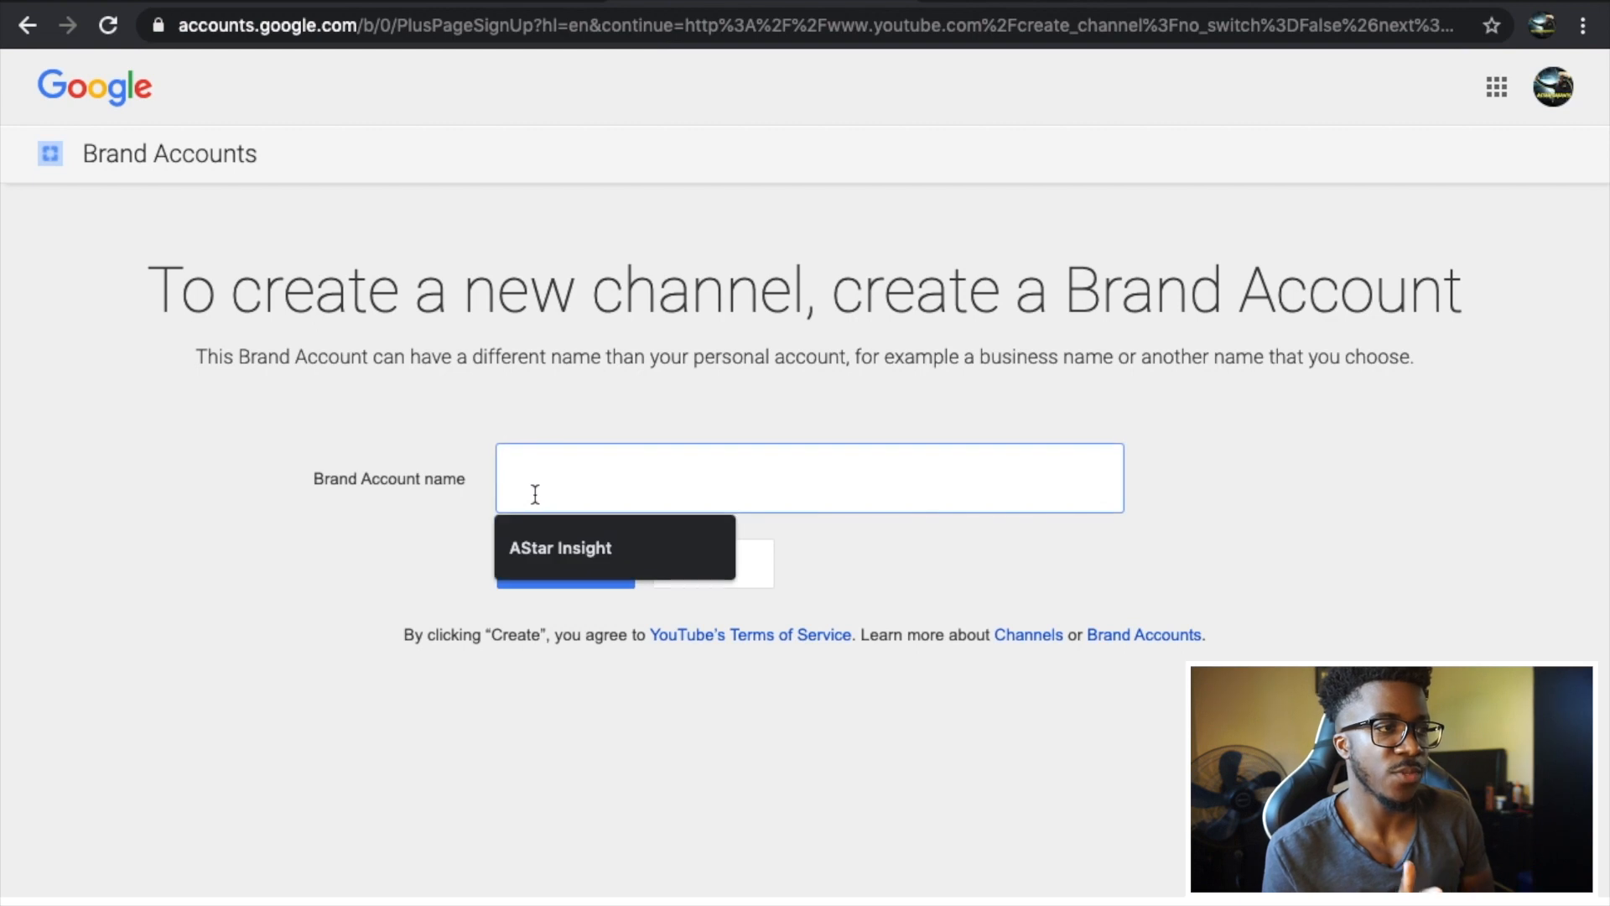
{"action": "type", "text": "A"}
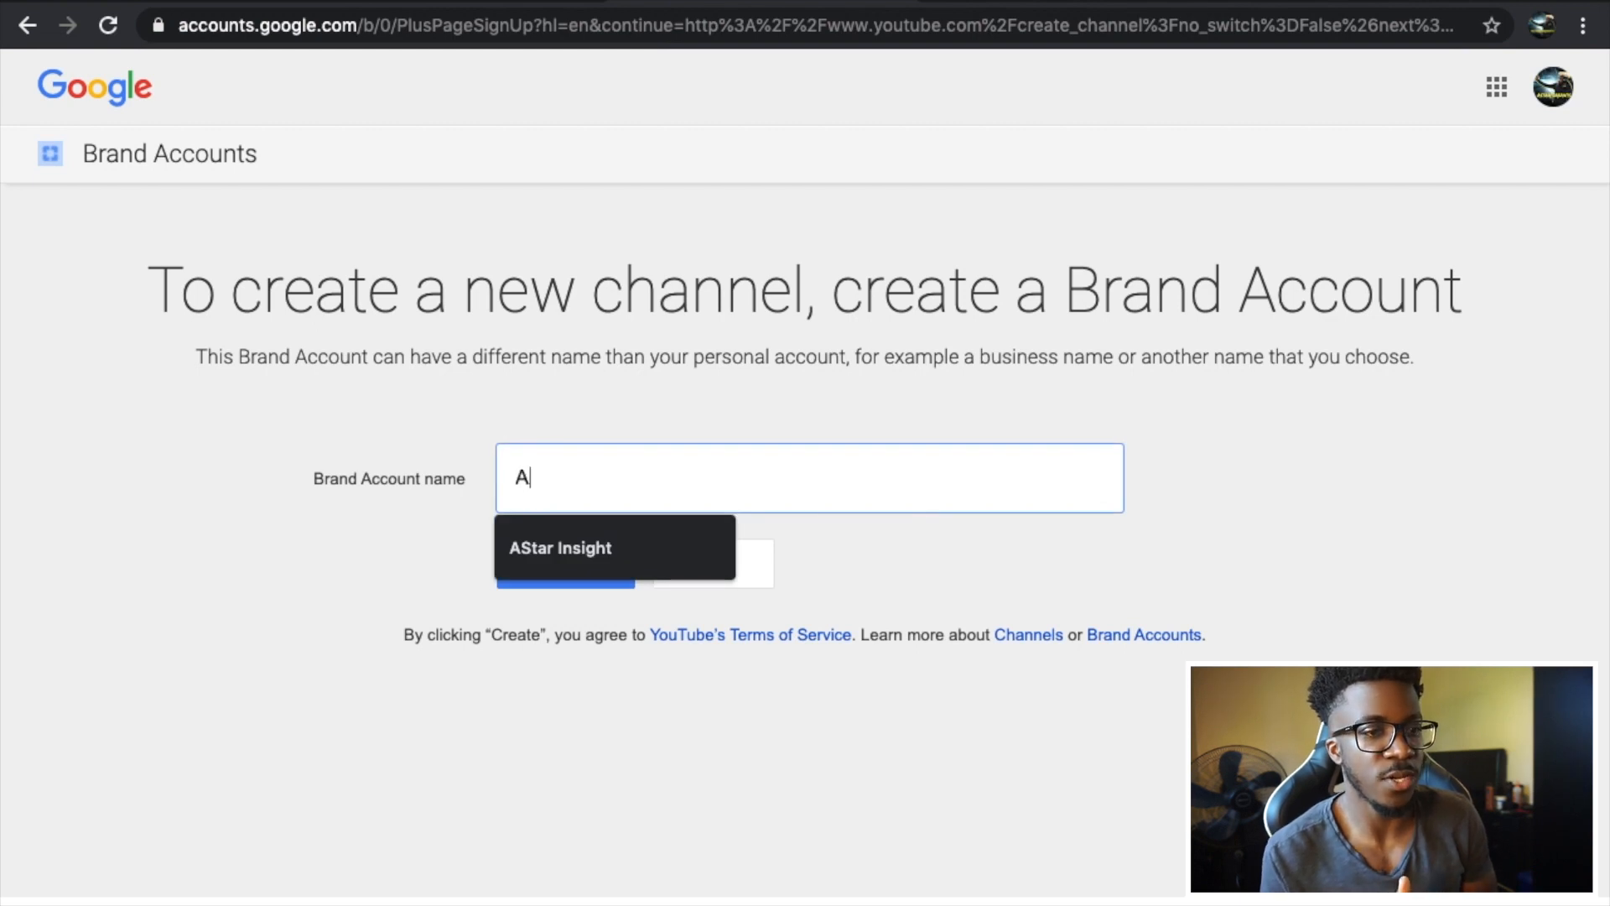
{"action": "type", "text": "Star Vlogs"}
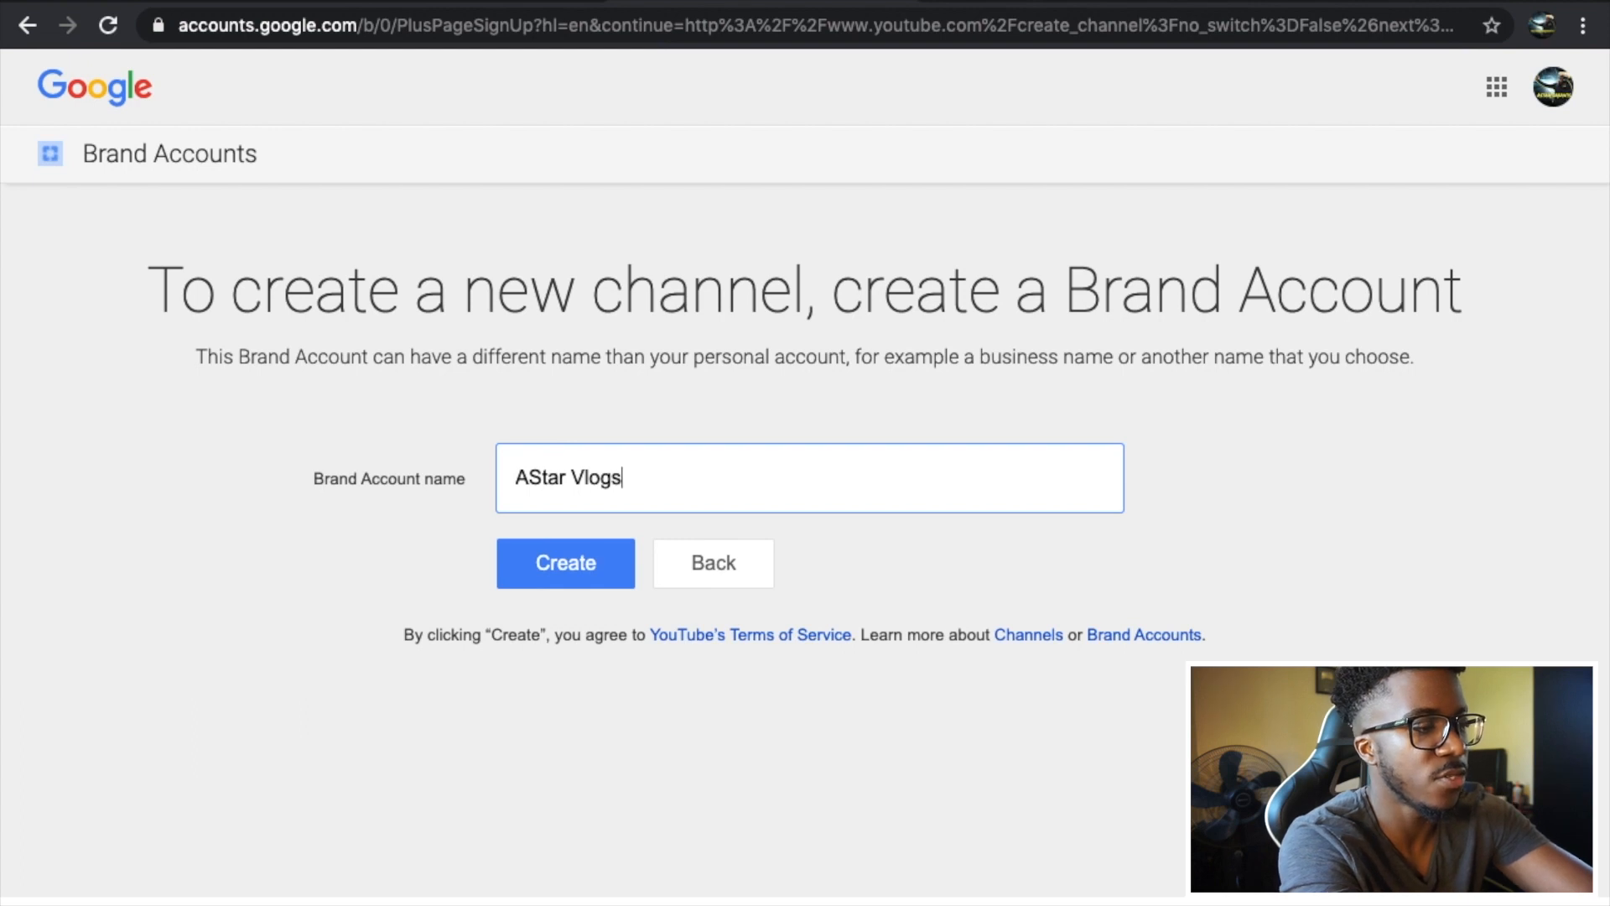
{"action": "left_click", "coordinate": [551, 577]}
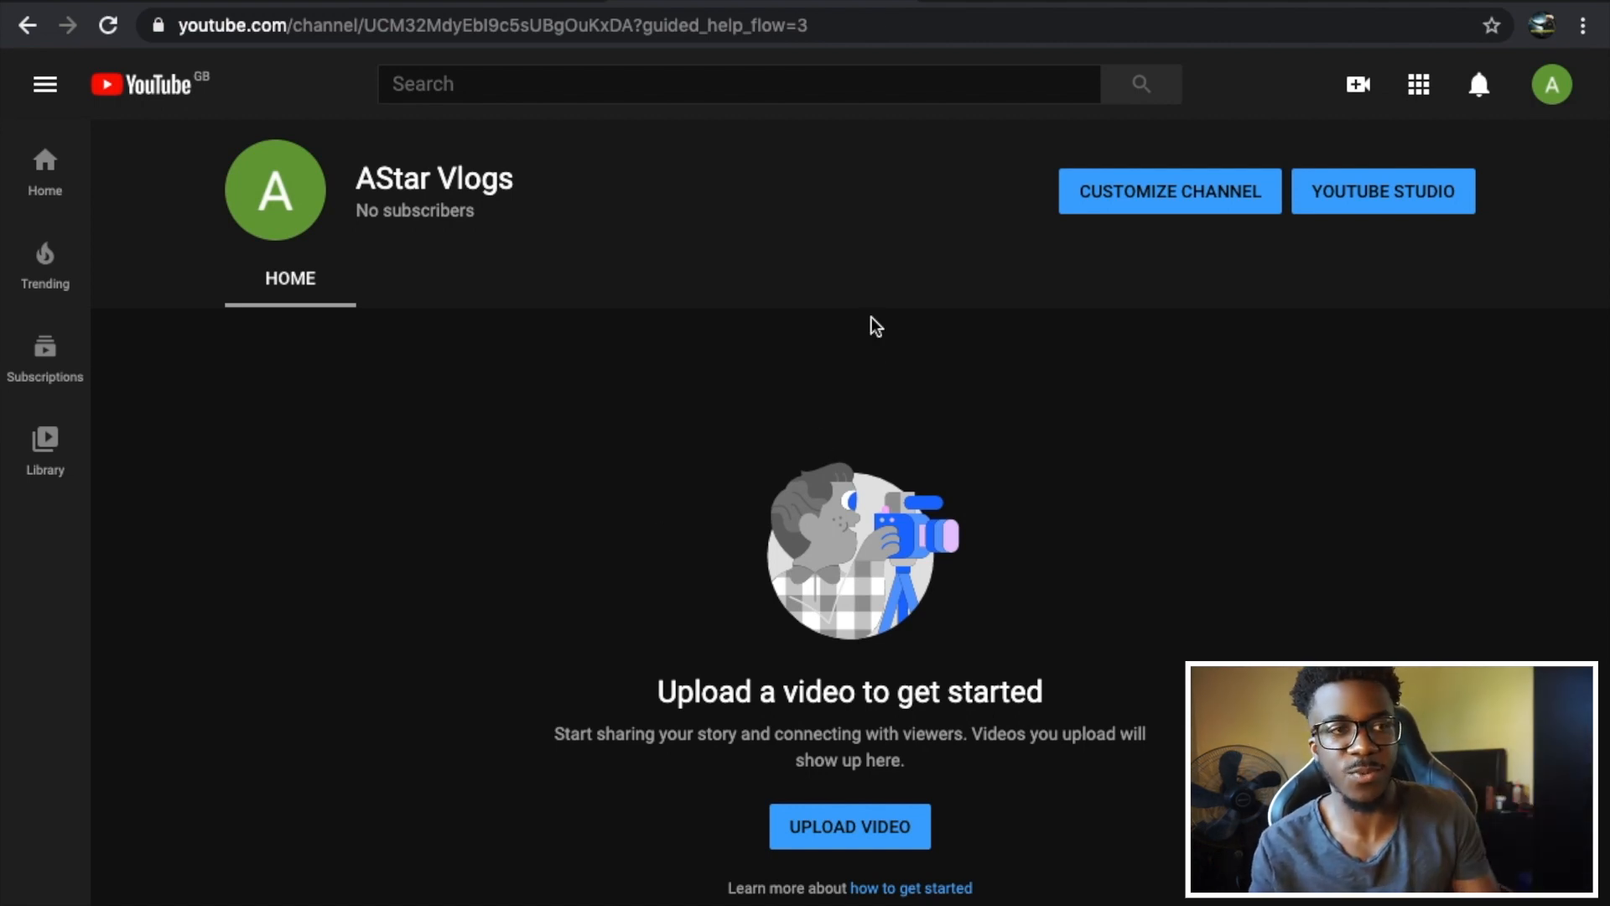
Open AStar Vlogs customisation, close the description editor left empty, and show the account menu.
{"action": "left_click", "coordinate": [1187, 192]}
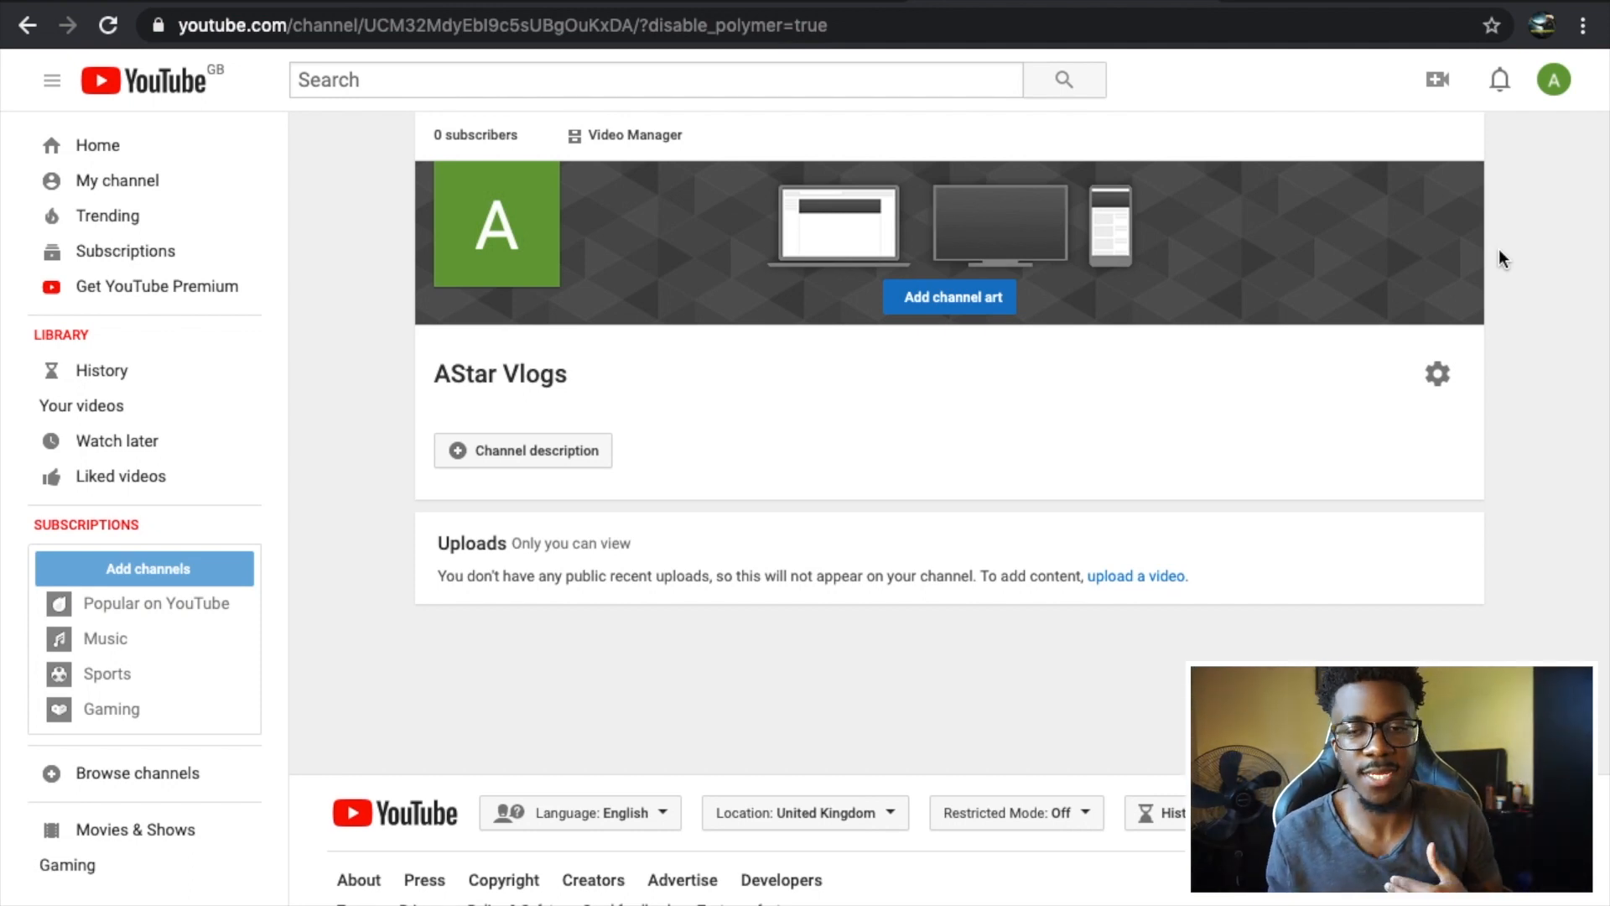
{"action": "mouse_move", "coordinate": [544, 198]}
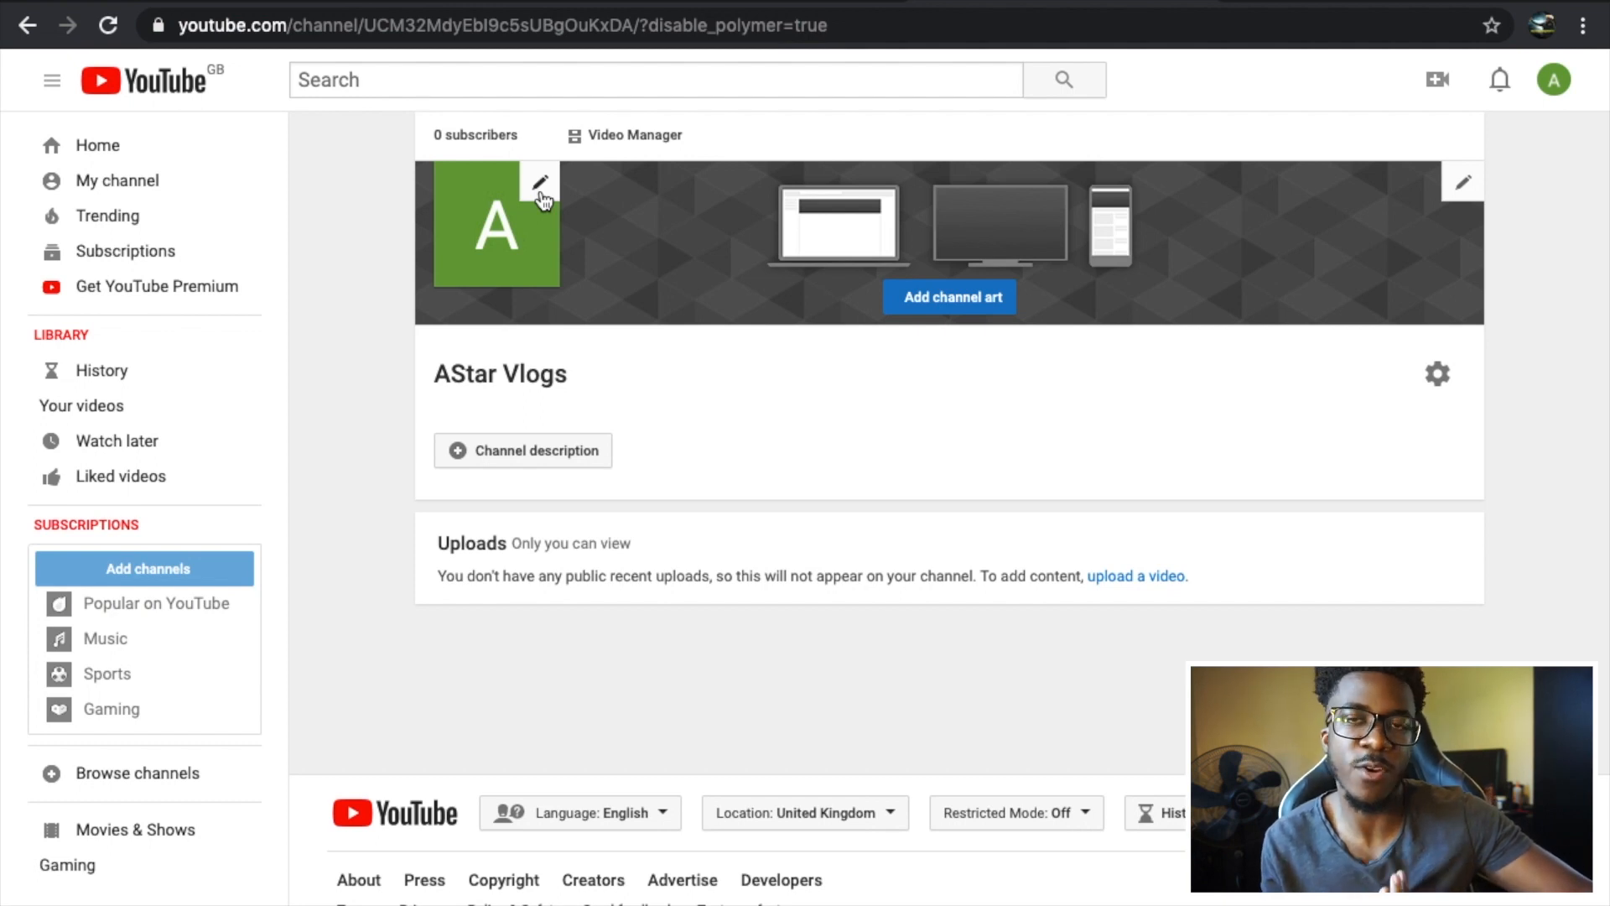
{"action": "left_click", "coordinate": [507, 457]}
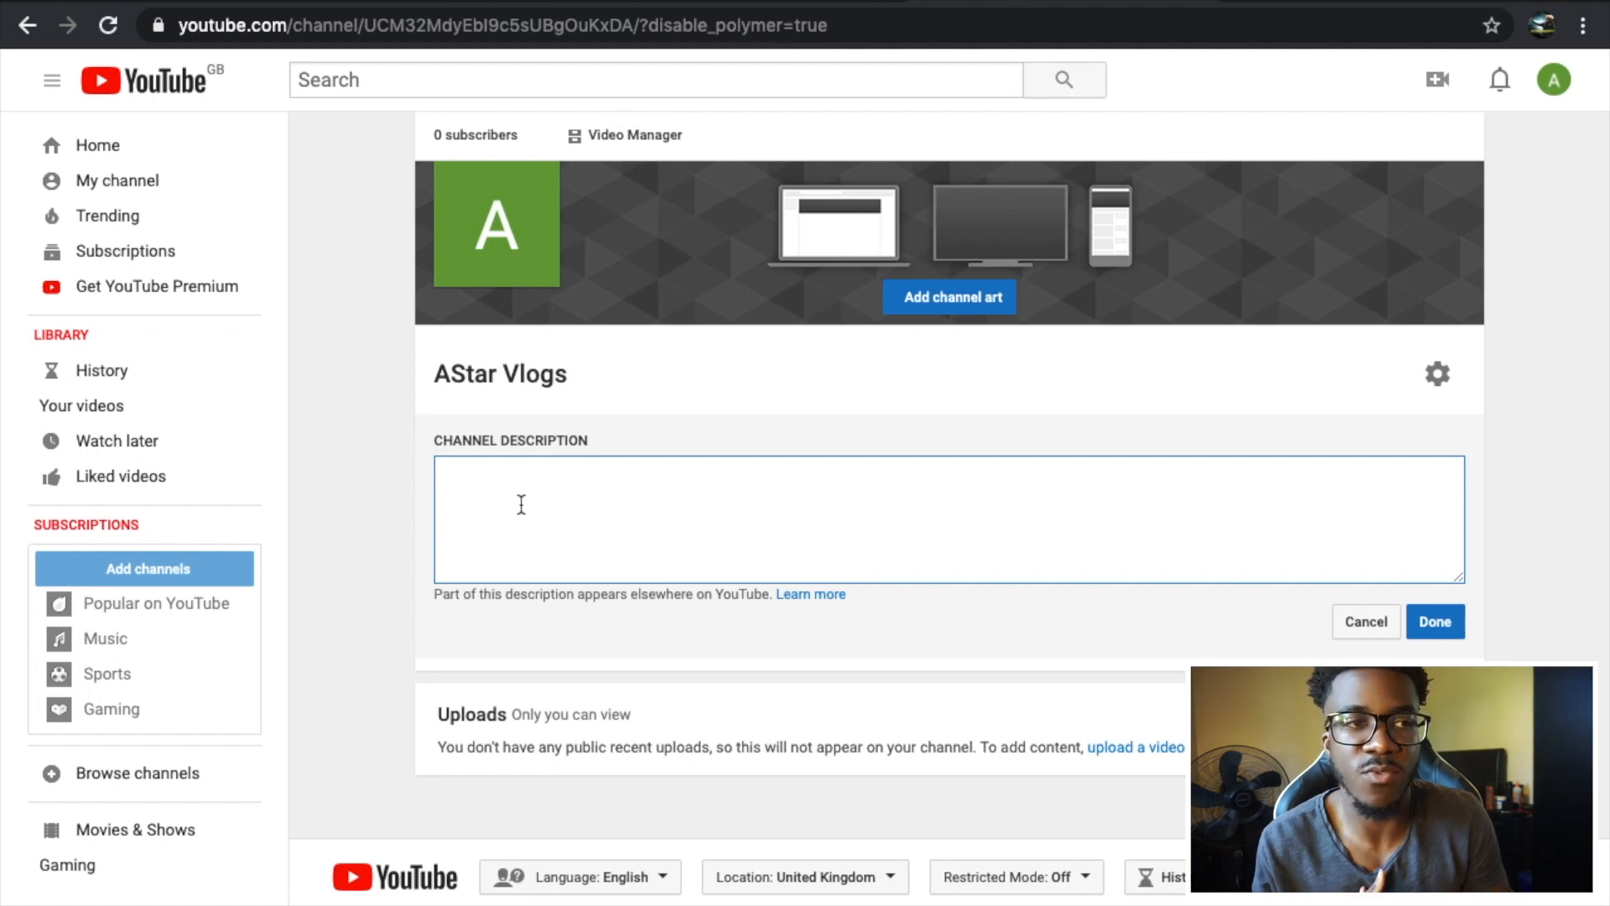
{"action": "left_click", "coordinate": [295, 453]}
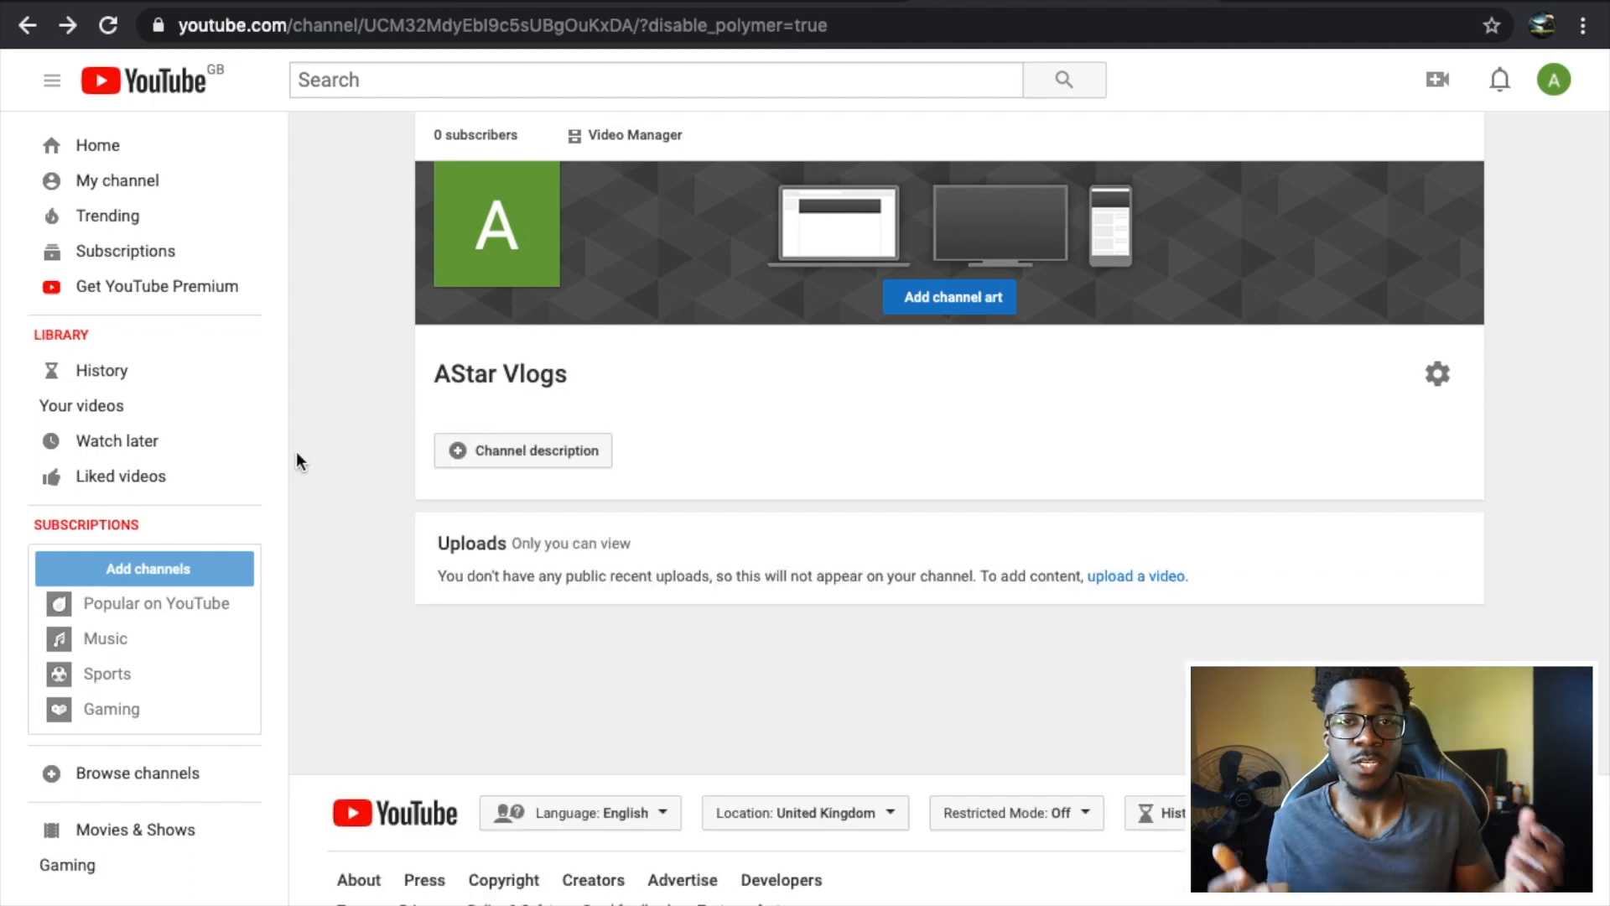
{"action": "left_click", "coordinate": [1556, 82]}
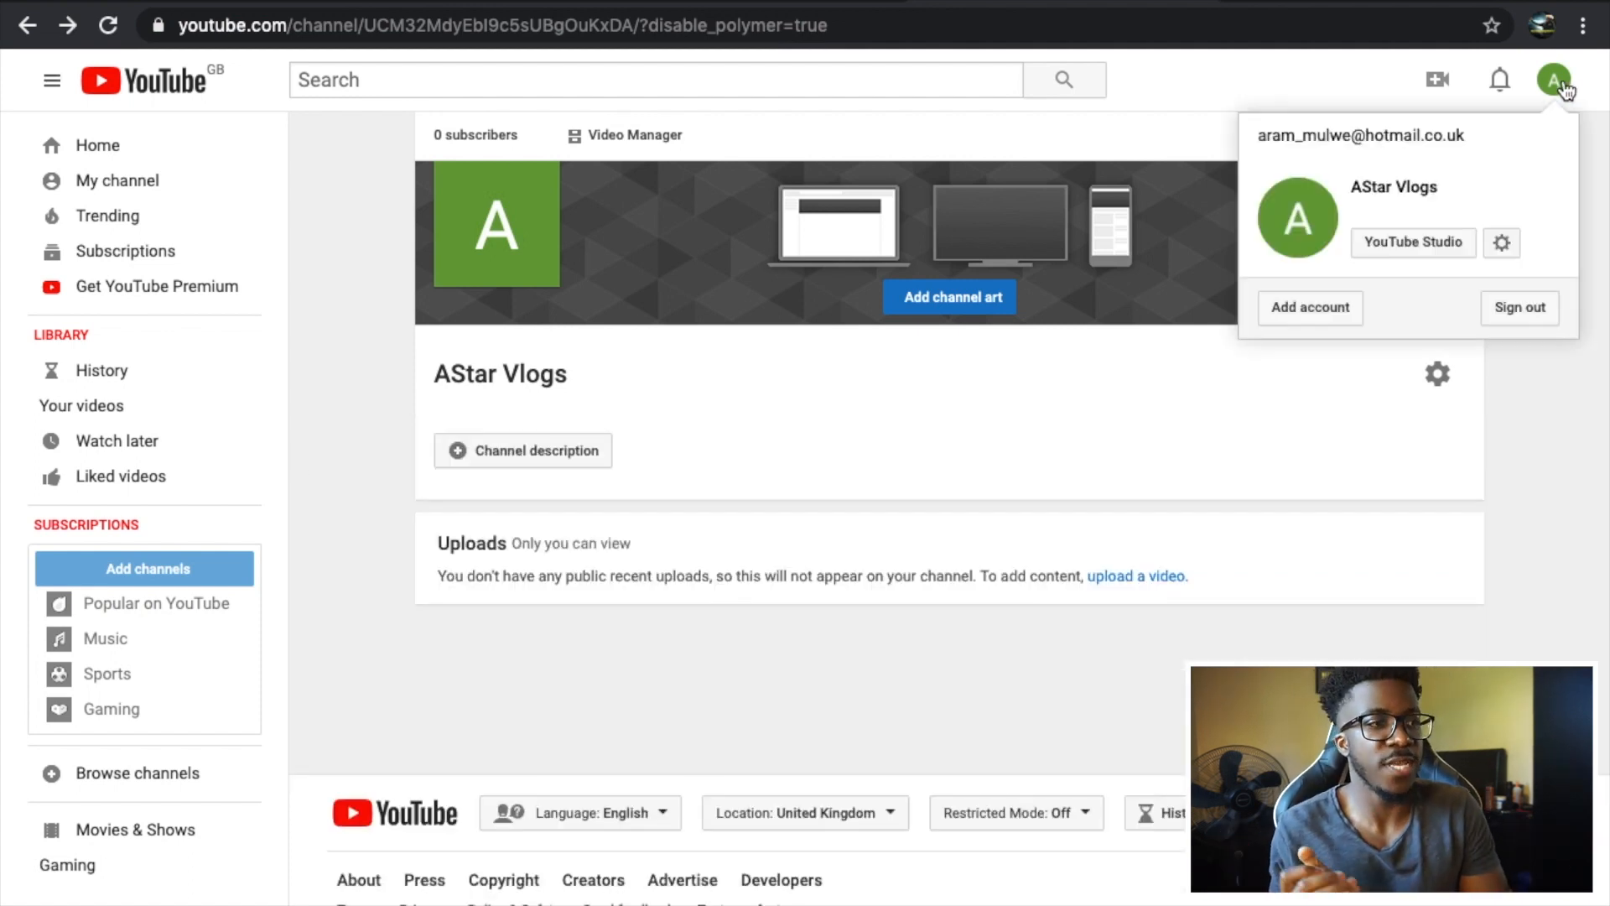
Switch to YouTube Studio for AStar Vlogs and open its Settings.
{"action": "left_click", "coordinate": [1418, 245]}
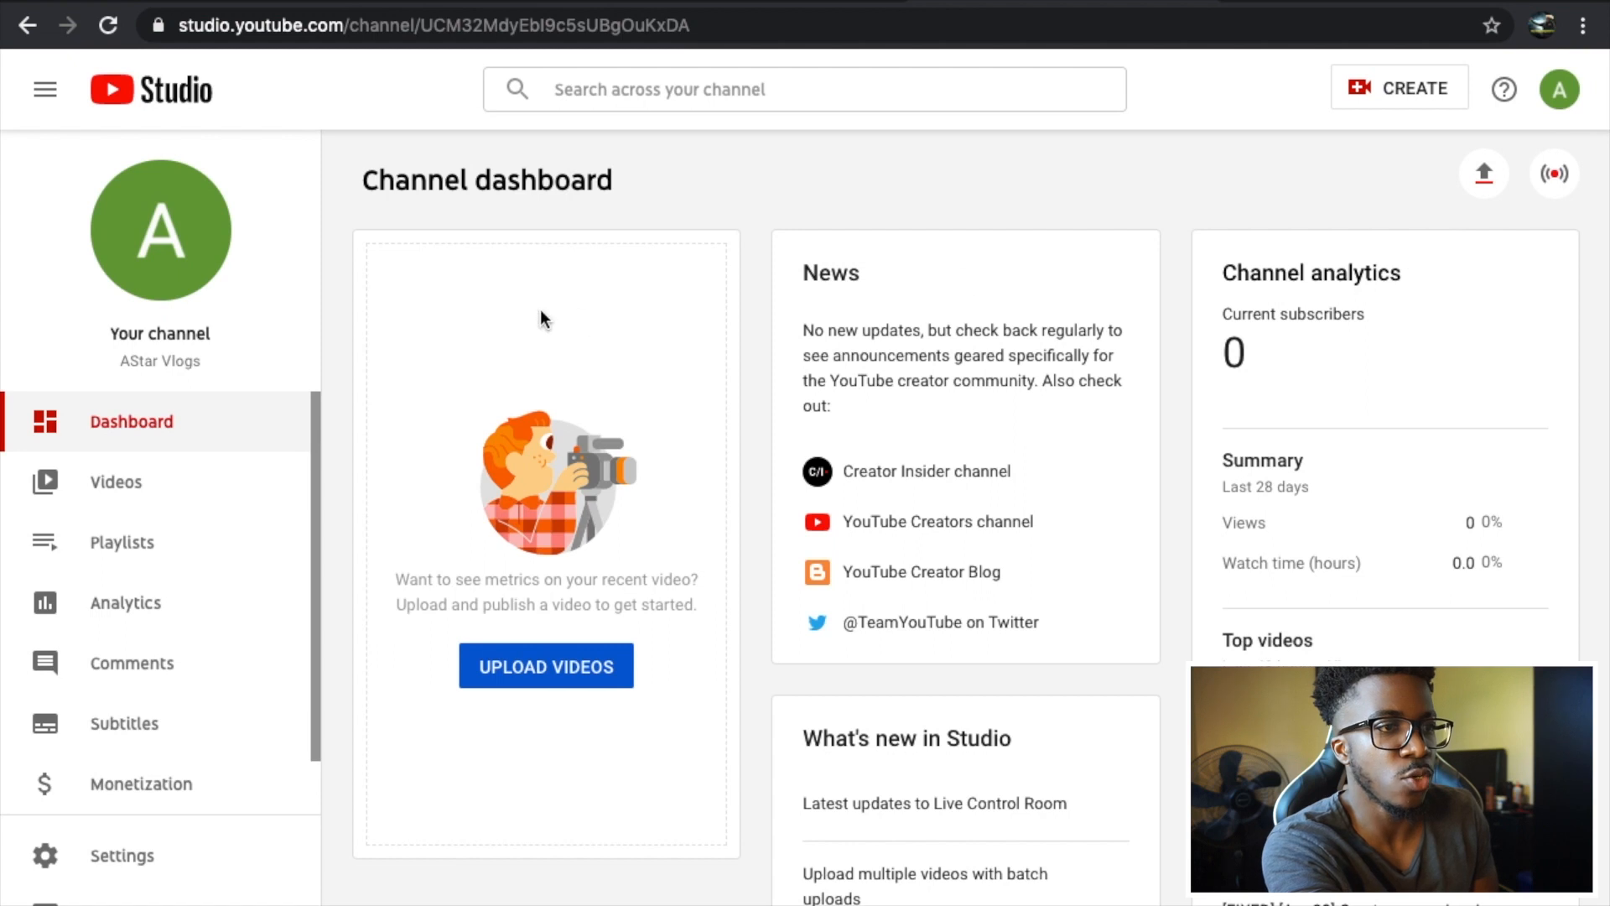
{"action": "scroll", "coordinate": [541, 312], "scroll_direction": "down", "scroll_amount": 1}
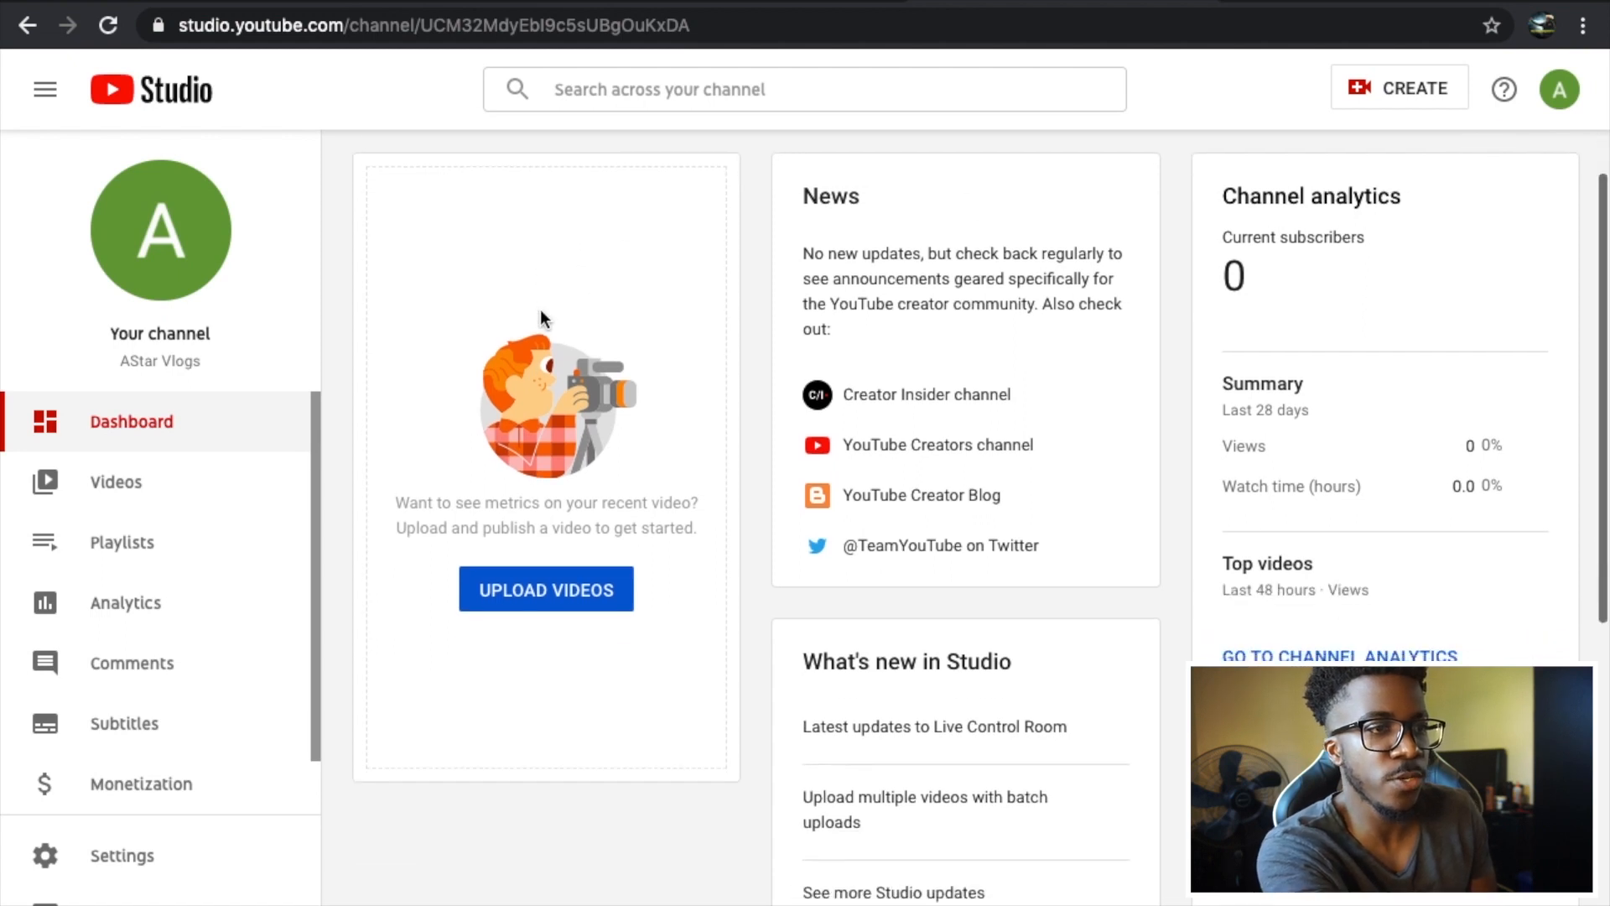
{"action": "left_click", "coordinate": [131, 855]}
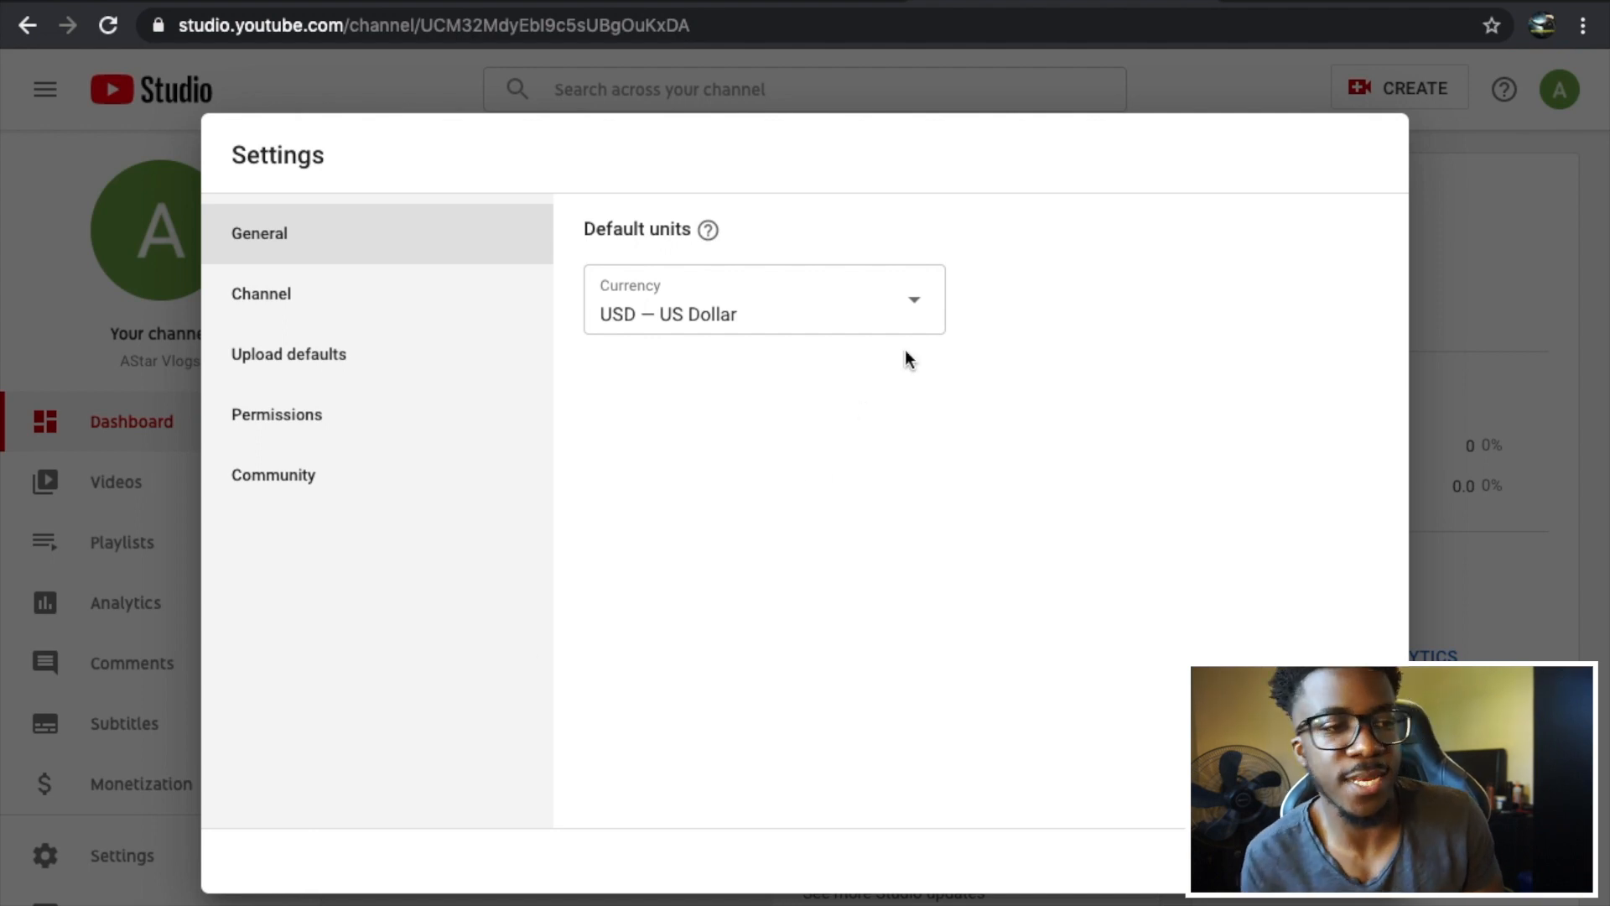
Change the default currency from USD to GBP — British Pound.
{"action": "left_click", "coordinate": [922, 302]}
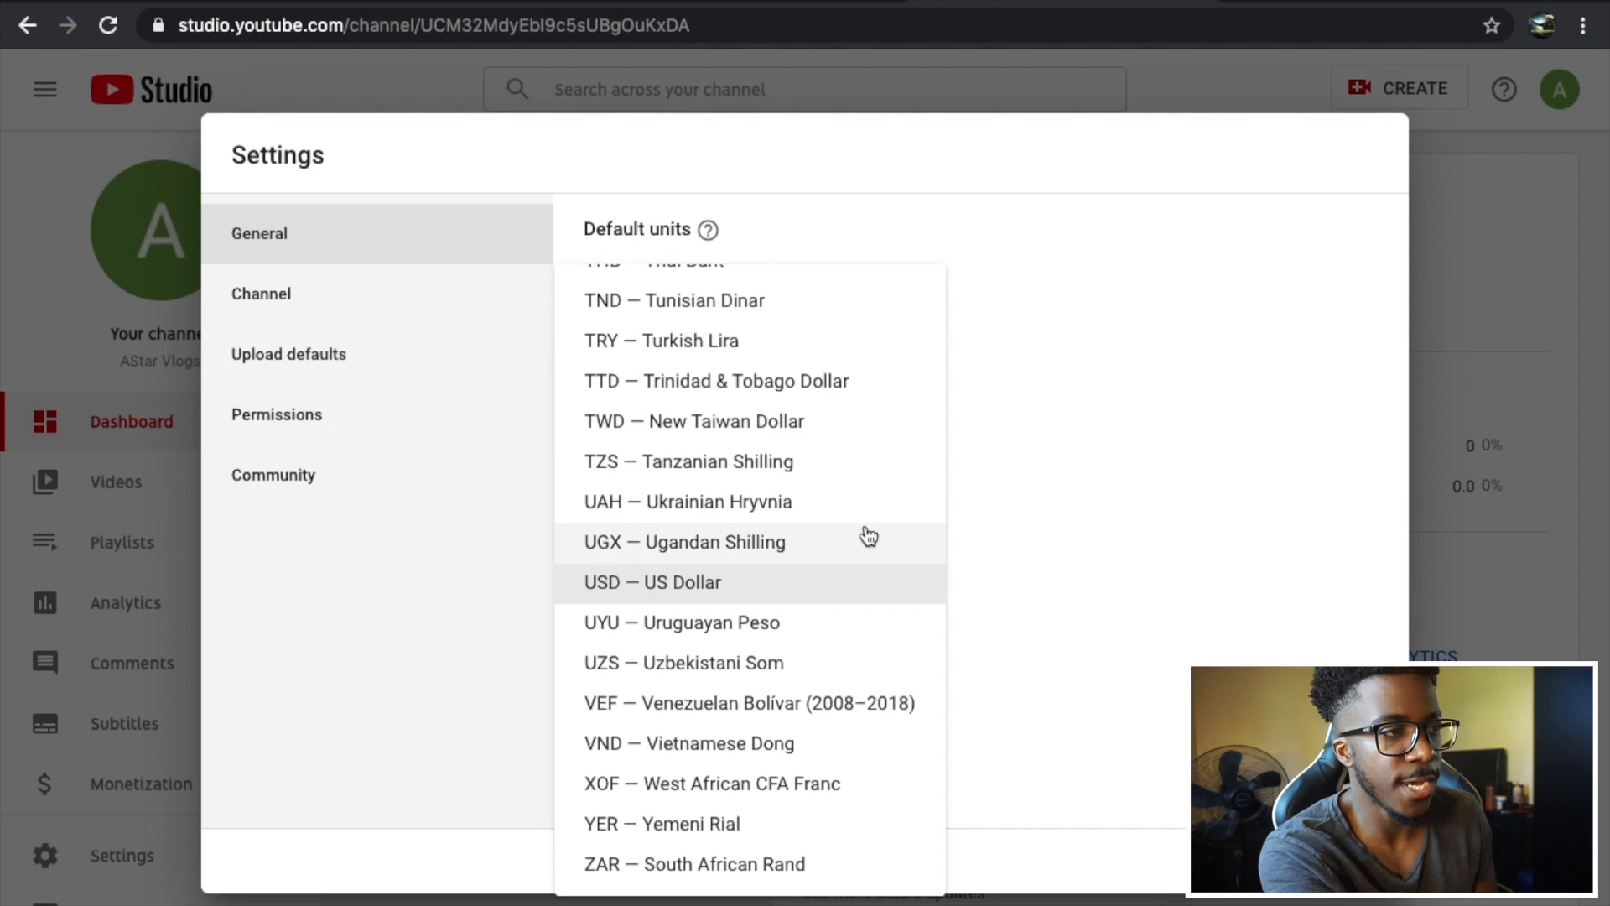
{"action": "scroll", "coordinate": [838, 453], "scroll_direction": "up", "scroll_amount": 20}
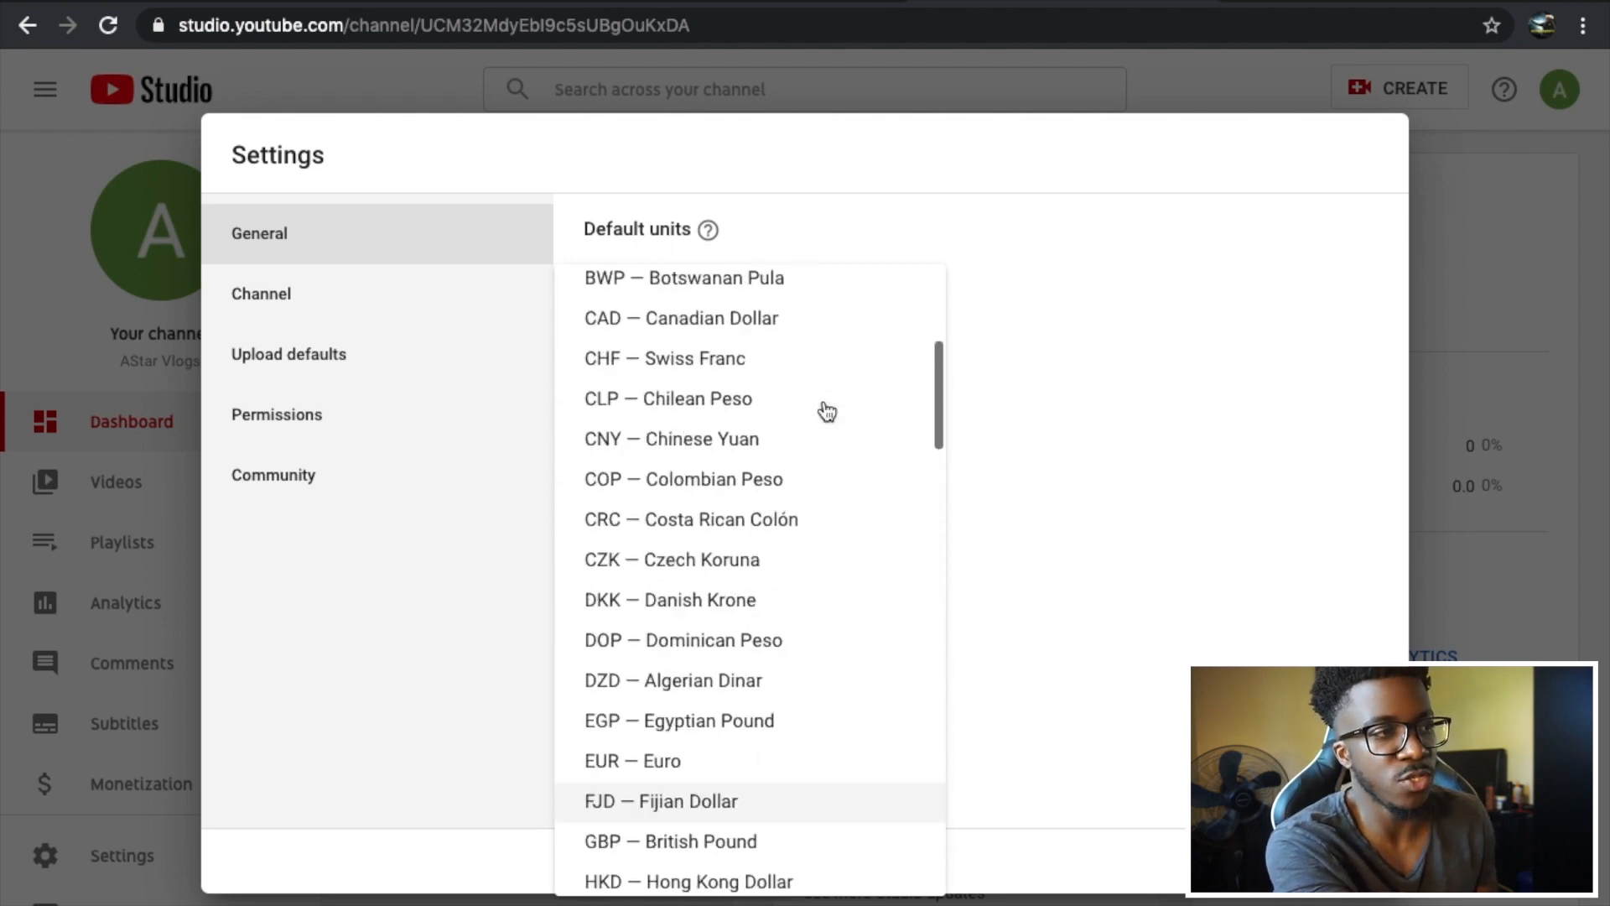
{"action": "scroll", "coordinate": [827, 411], "scroll_direction": "down", "scroll_amount": 15}
{"action": "scroll", "coordinate": [827, 411], "scroll_direction": "down", "scroll_amount": 10}
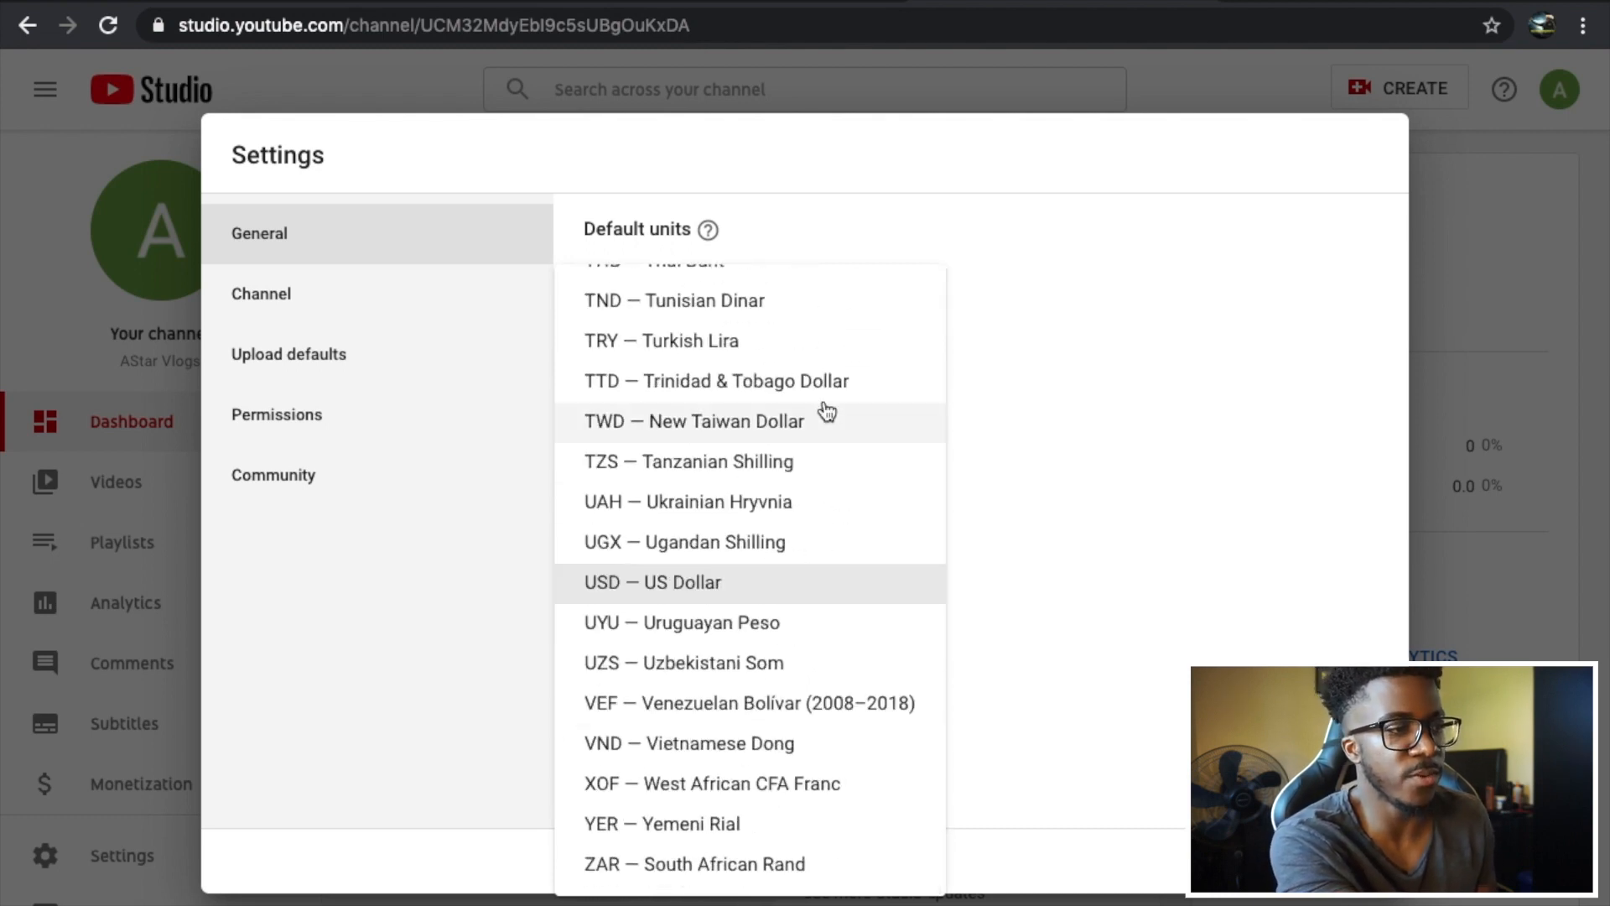
{"action": "scroll", "coordinate": [827, 411], "scroll_direction": "up", "scroll_amount": 10}
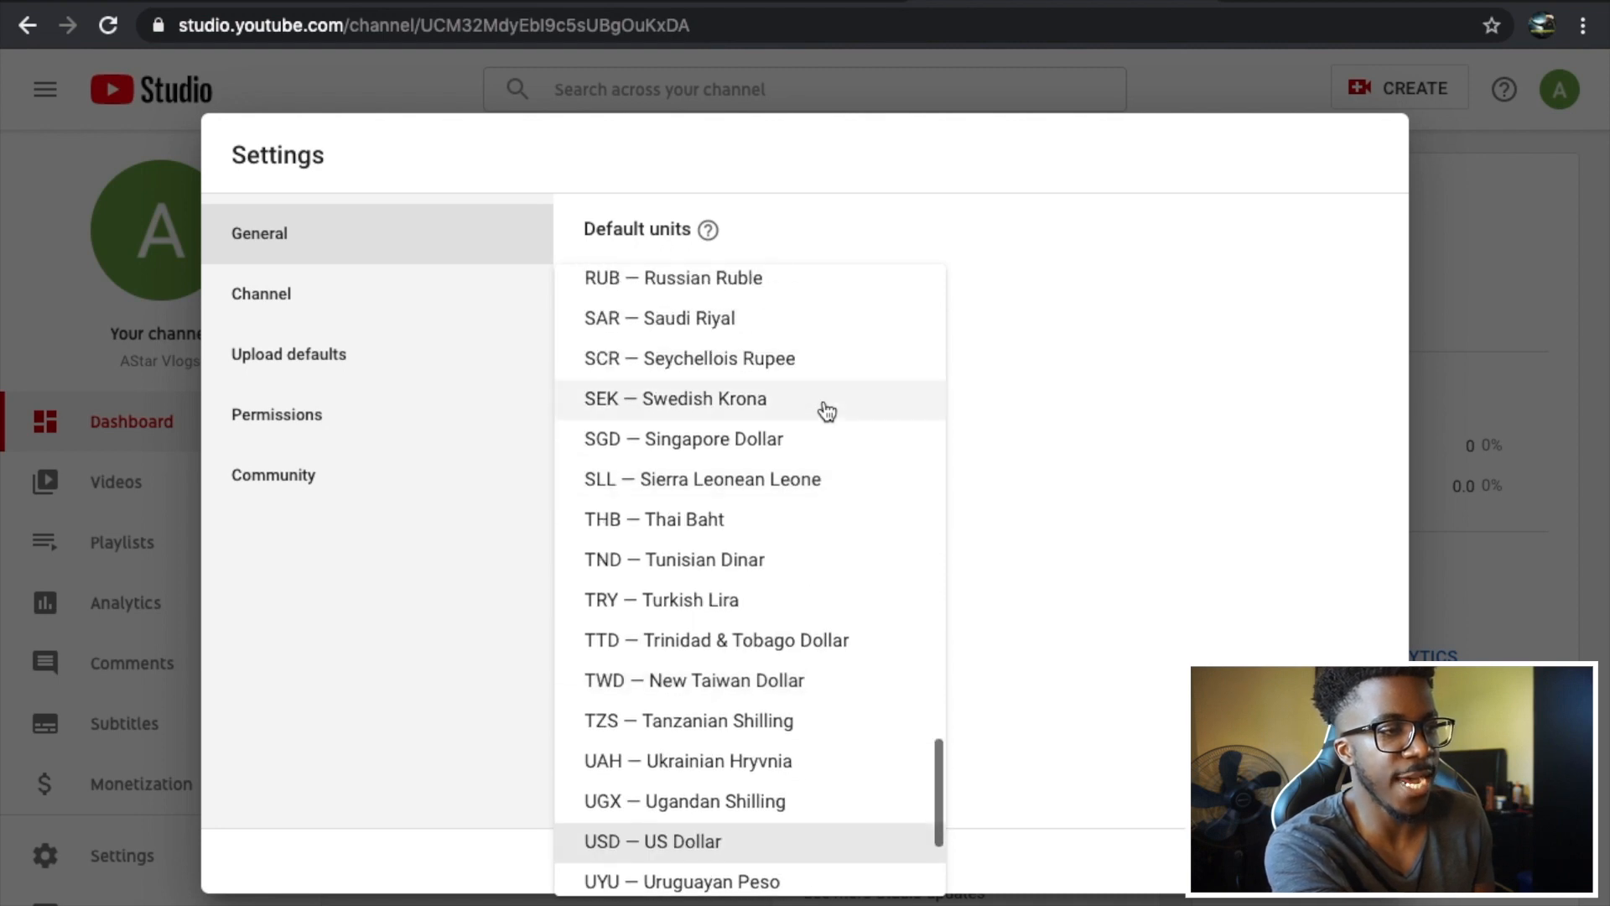
{"action": "scroll", "coordinate": [827, 411], "scroll_direction": "down", "scroll_amount": 1}
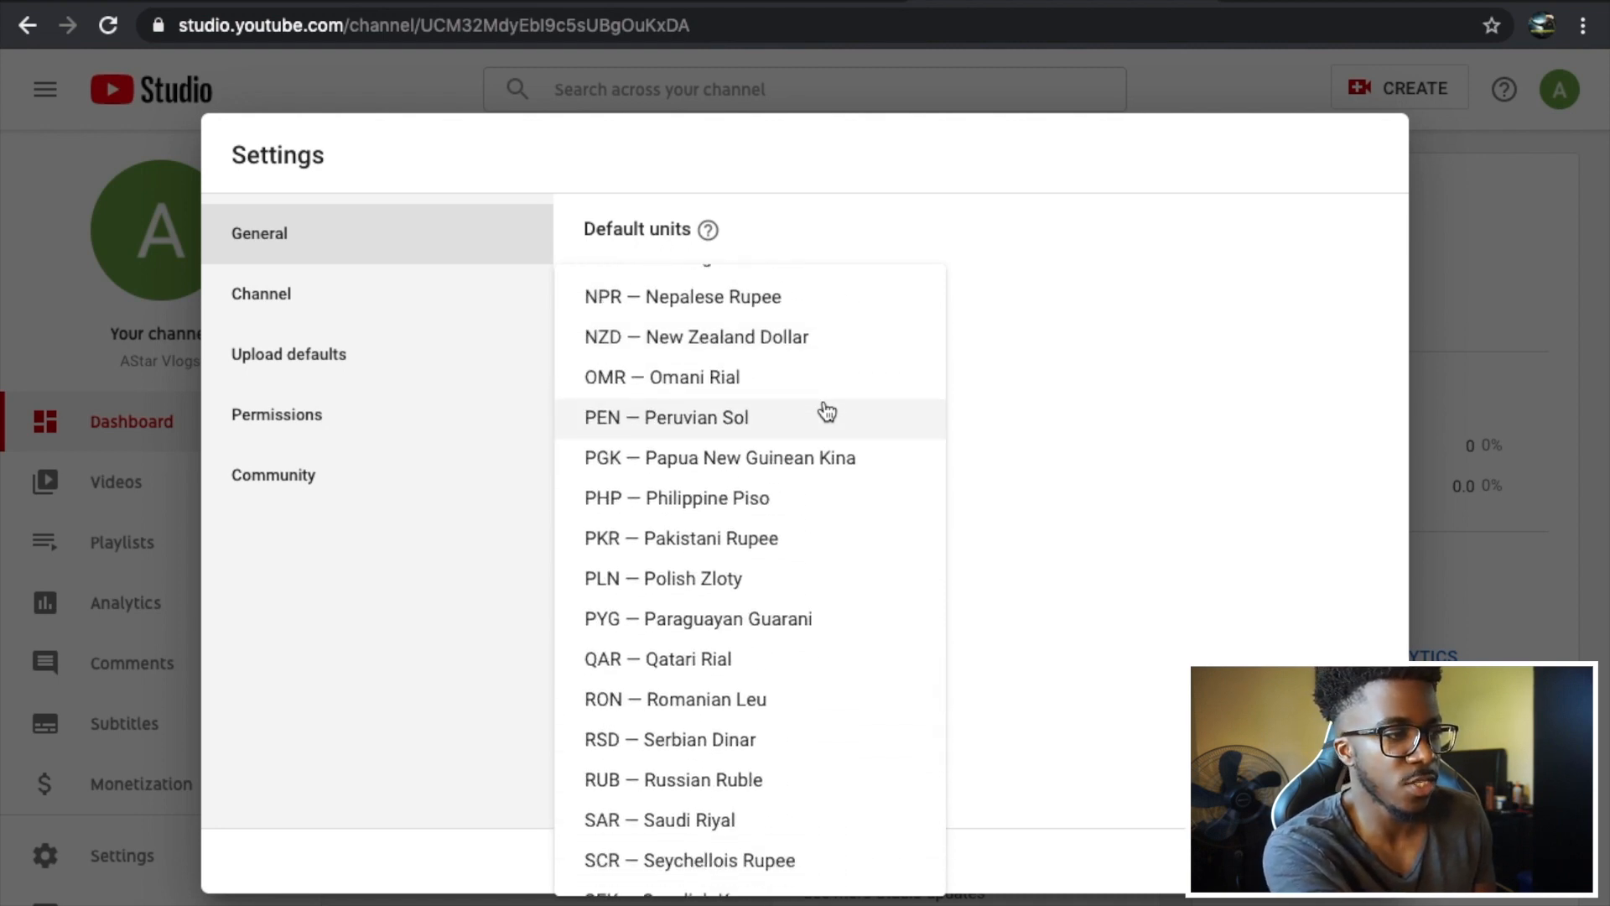
{"action": "scroll", "coordinate": [827, 411], "scroll_direction": "up", "scroll_amount": 15}
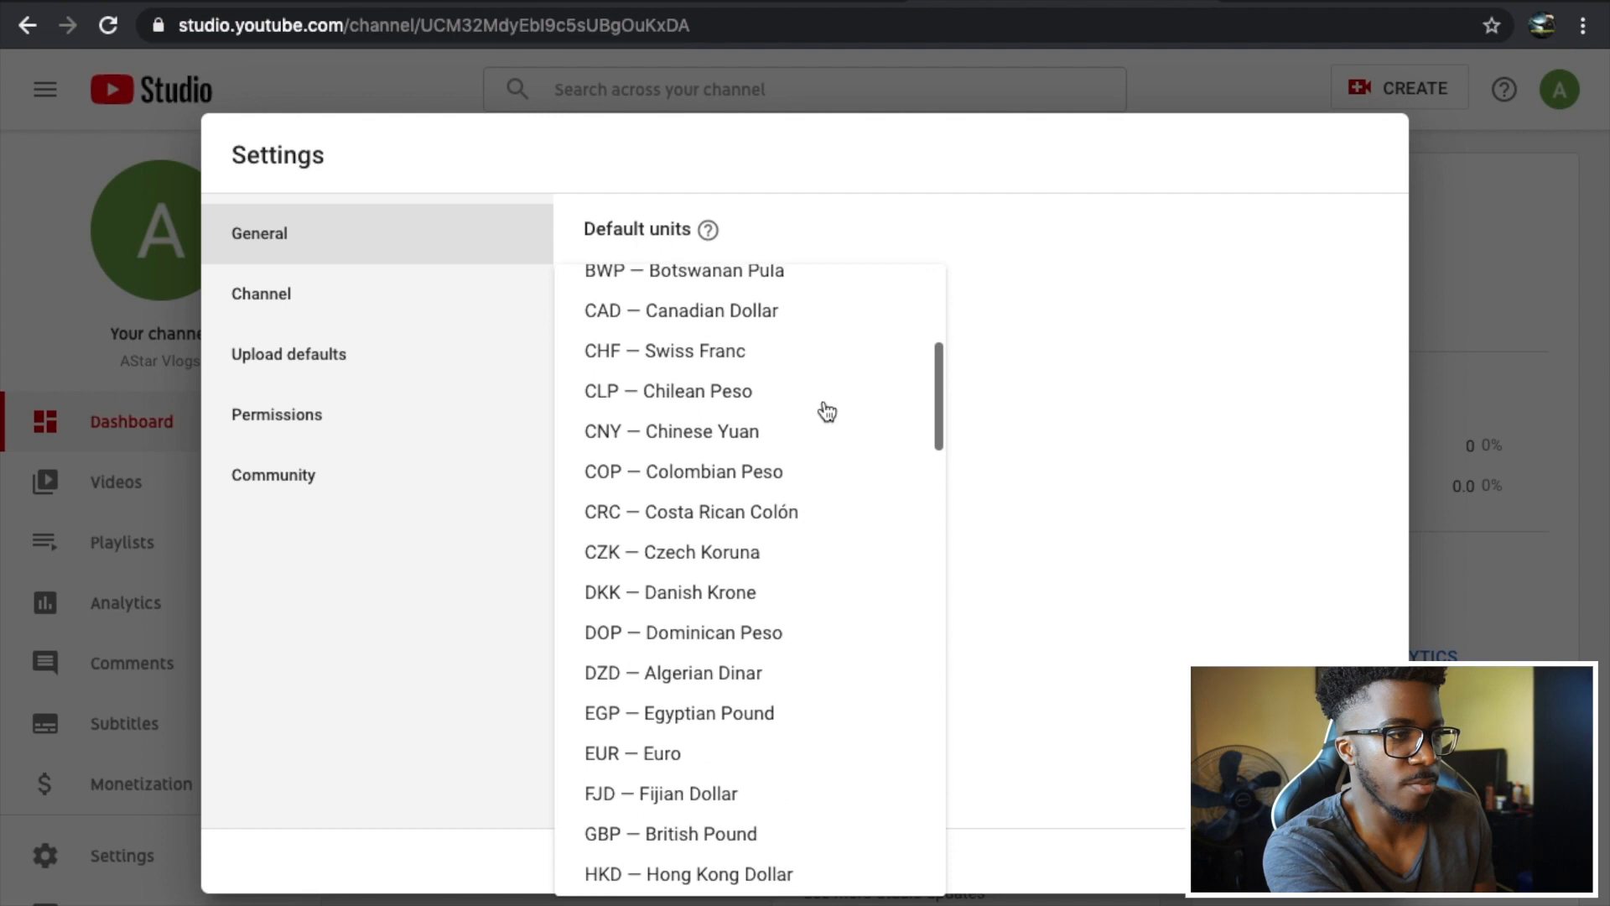
{"action": "scroll", "coordinate": [827, 411], "scroll_direction": "down", "scroll_amount": 6}
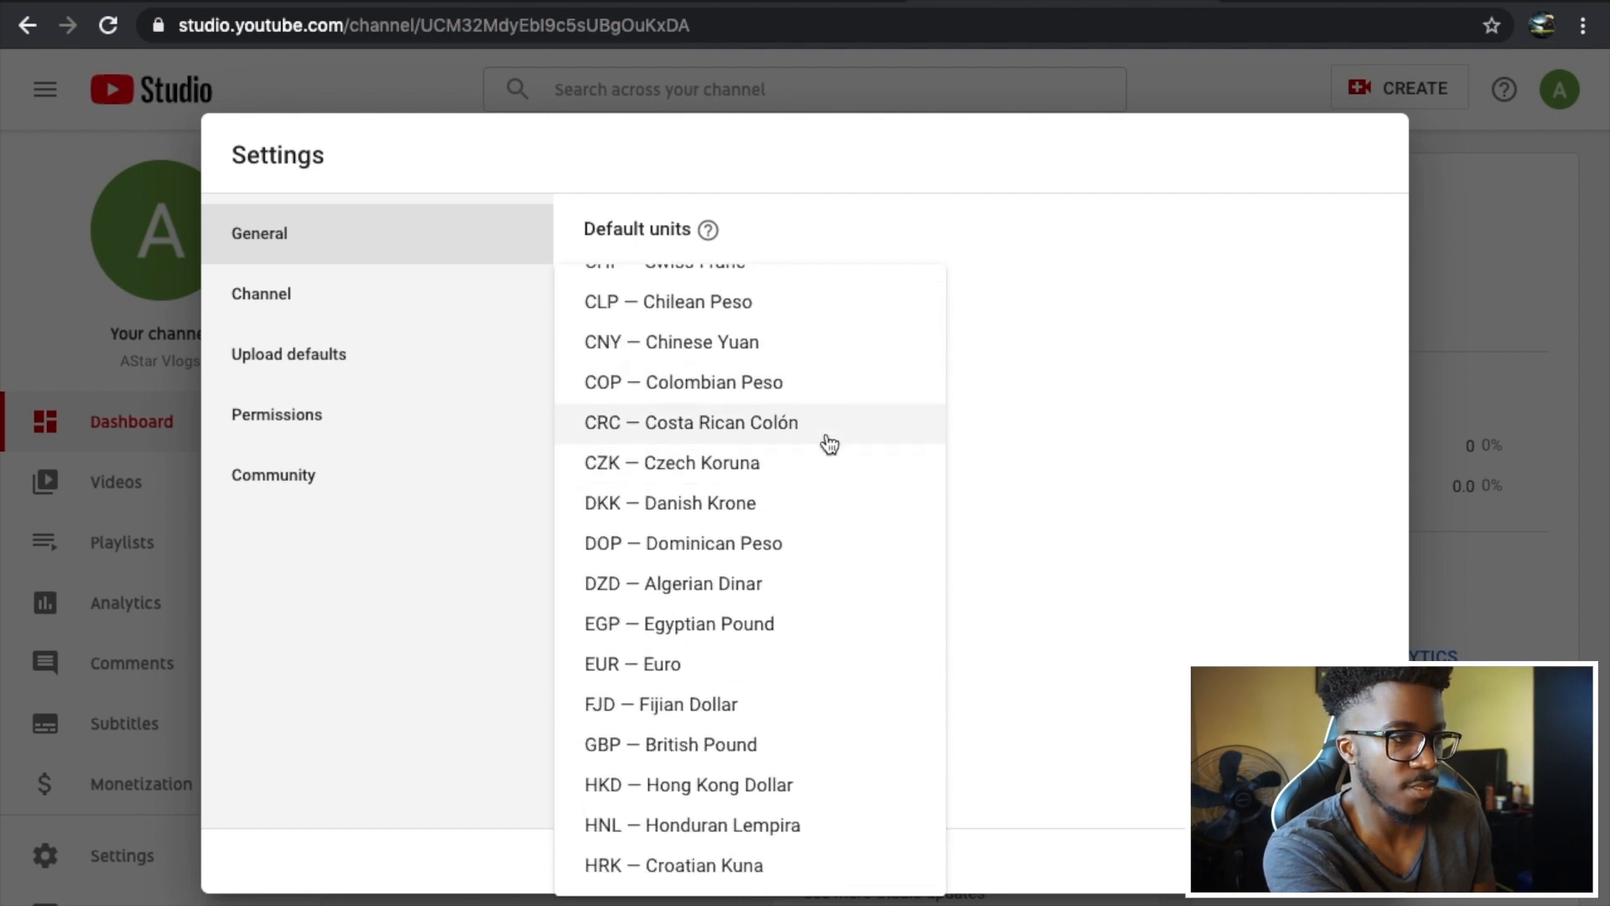
{"action": "left_click", "coordinate": [745, 718]}
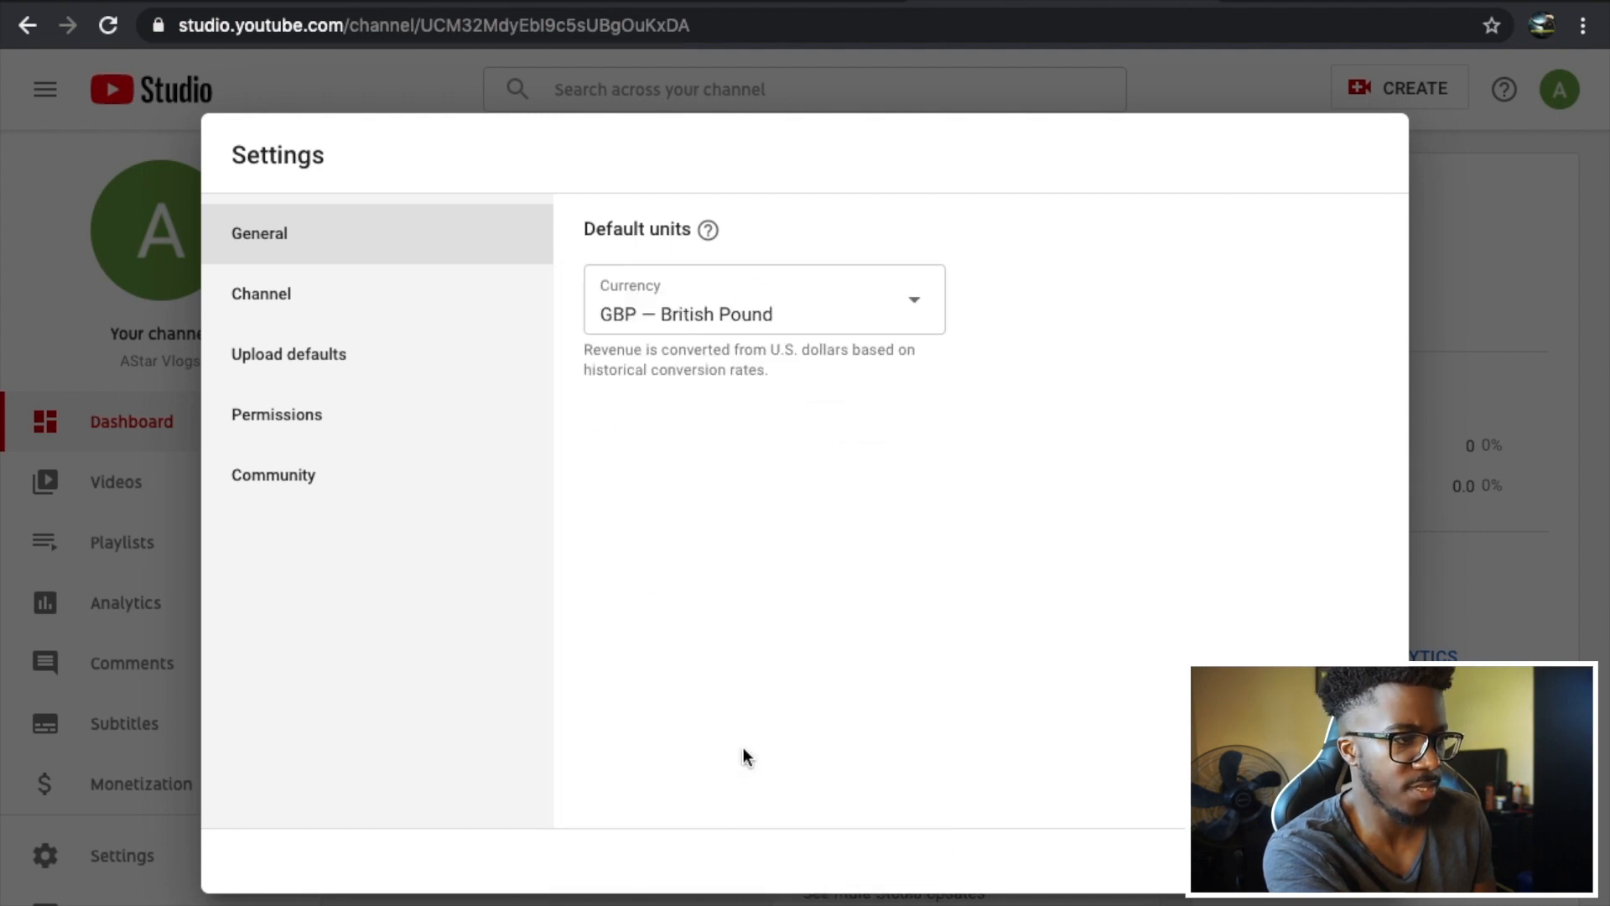
Add channel keywords Vlogs, Vlogmas, Travelling and Travel vlogs.
{"action": "left_click", "coordinate": [325, 310]}
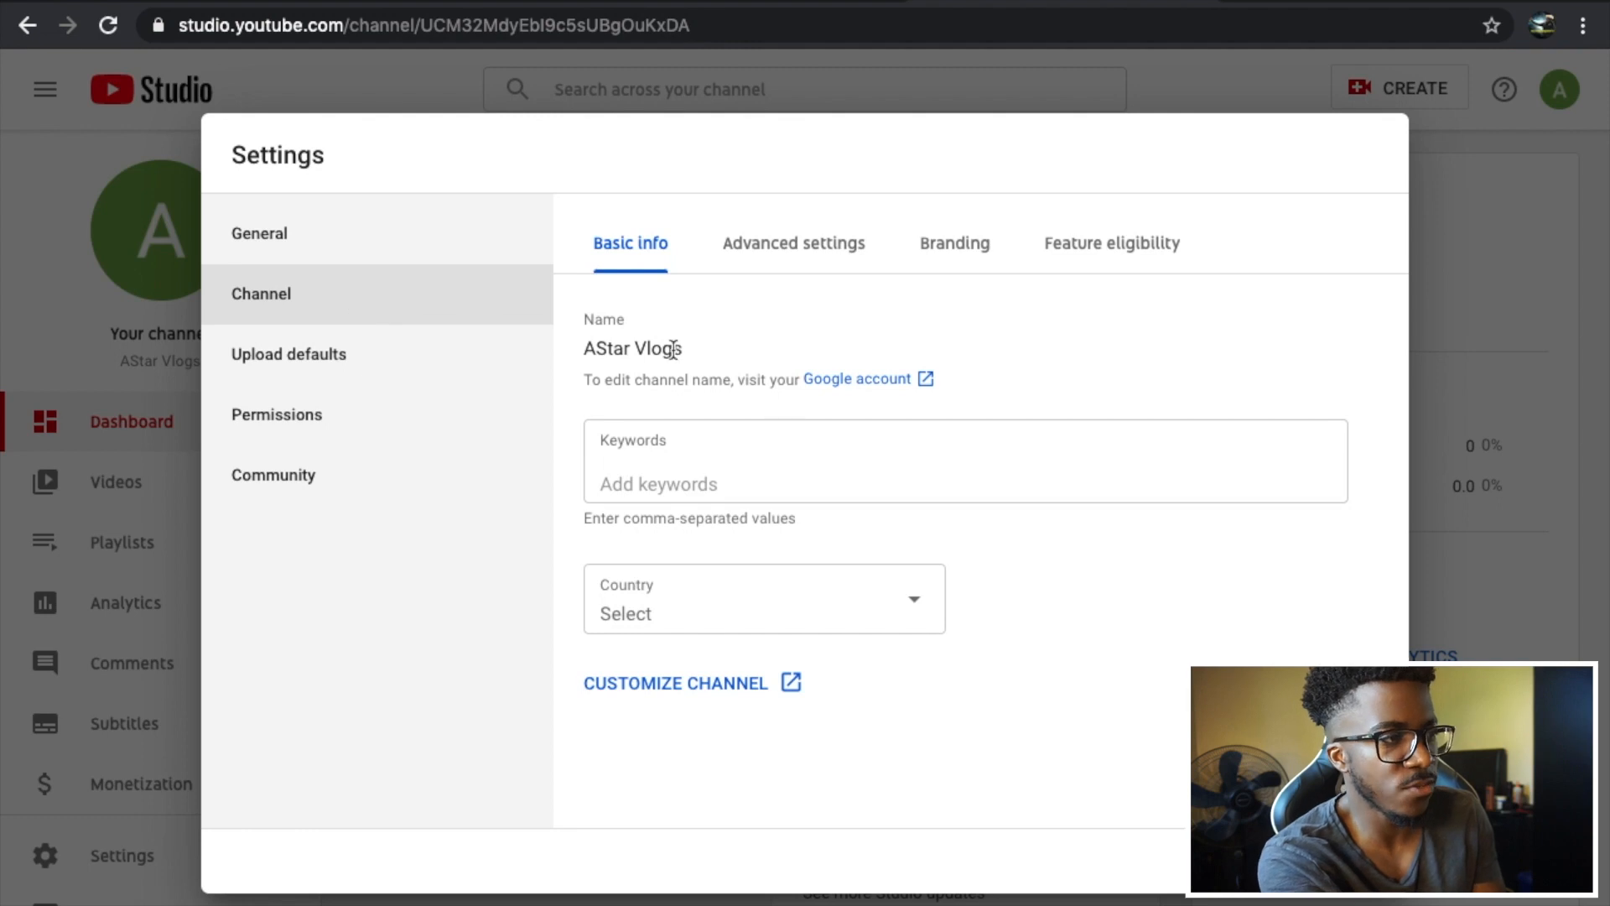
{"action": "left_click", "coordinate": [736, 475]}
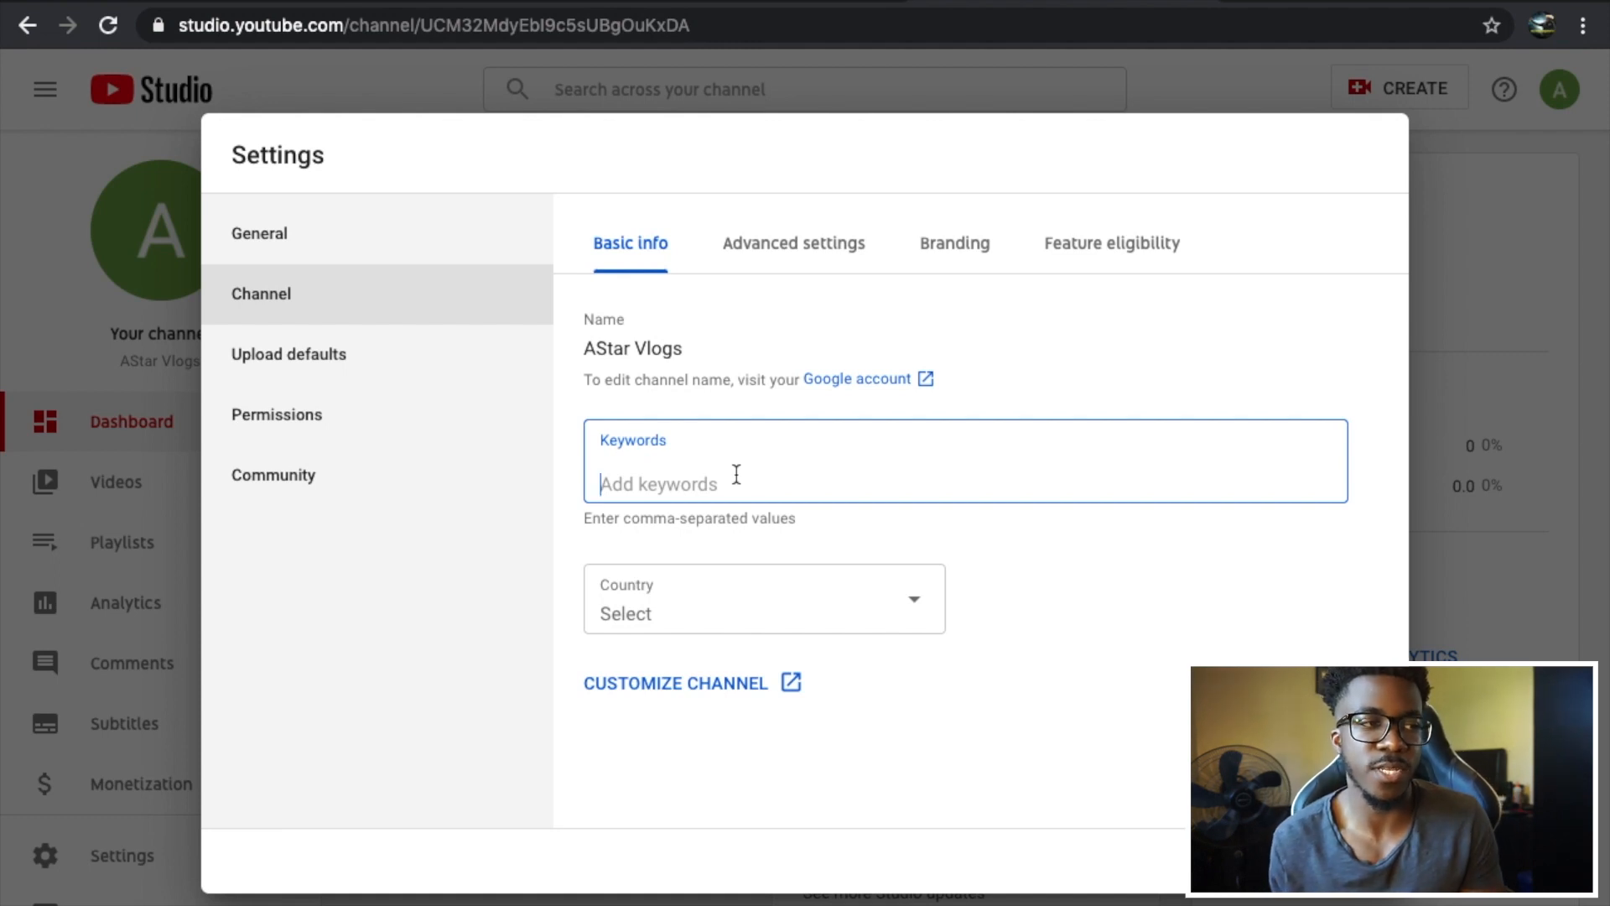
{"action": "type", "text": "Vlogs, "}
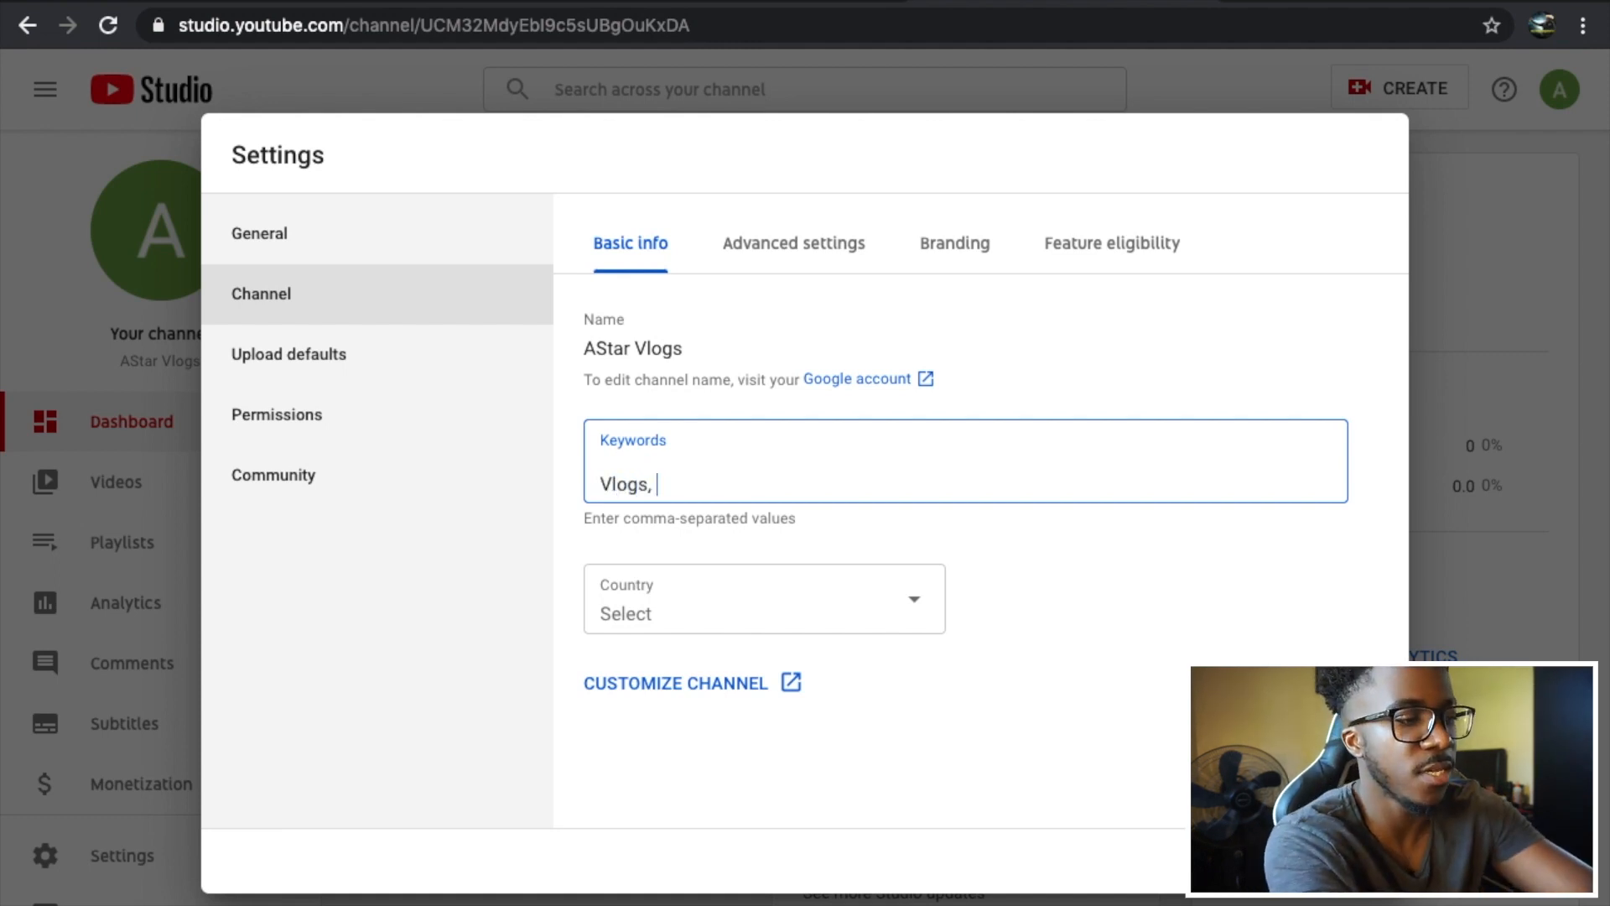
{"action": "key", "text": "BackSpace"}
{"action": "key", "text": "BackSpace"}
{"action": "key", "text": "BackSpace"}
{"action": "key", "text": "BackSpace"}
{"action": "type", "text": "ag"}
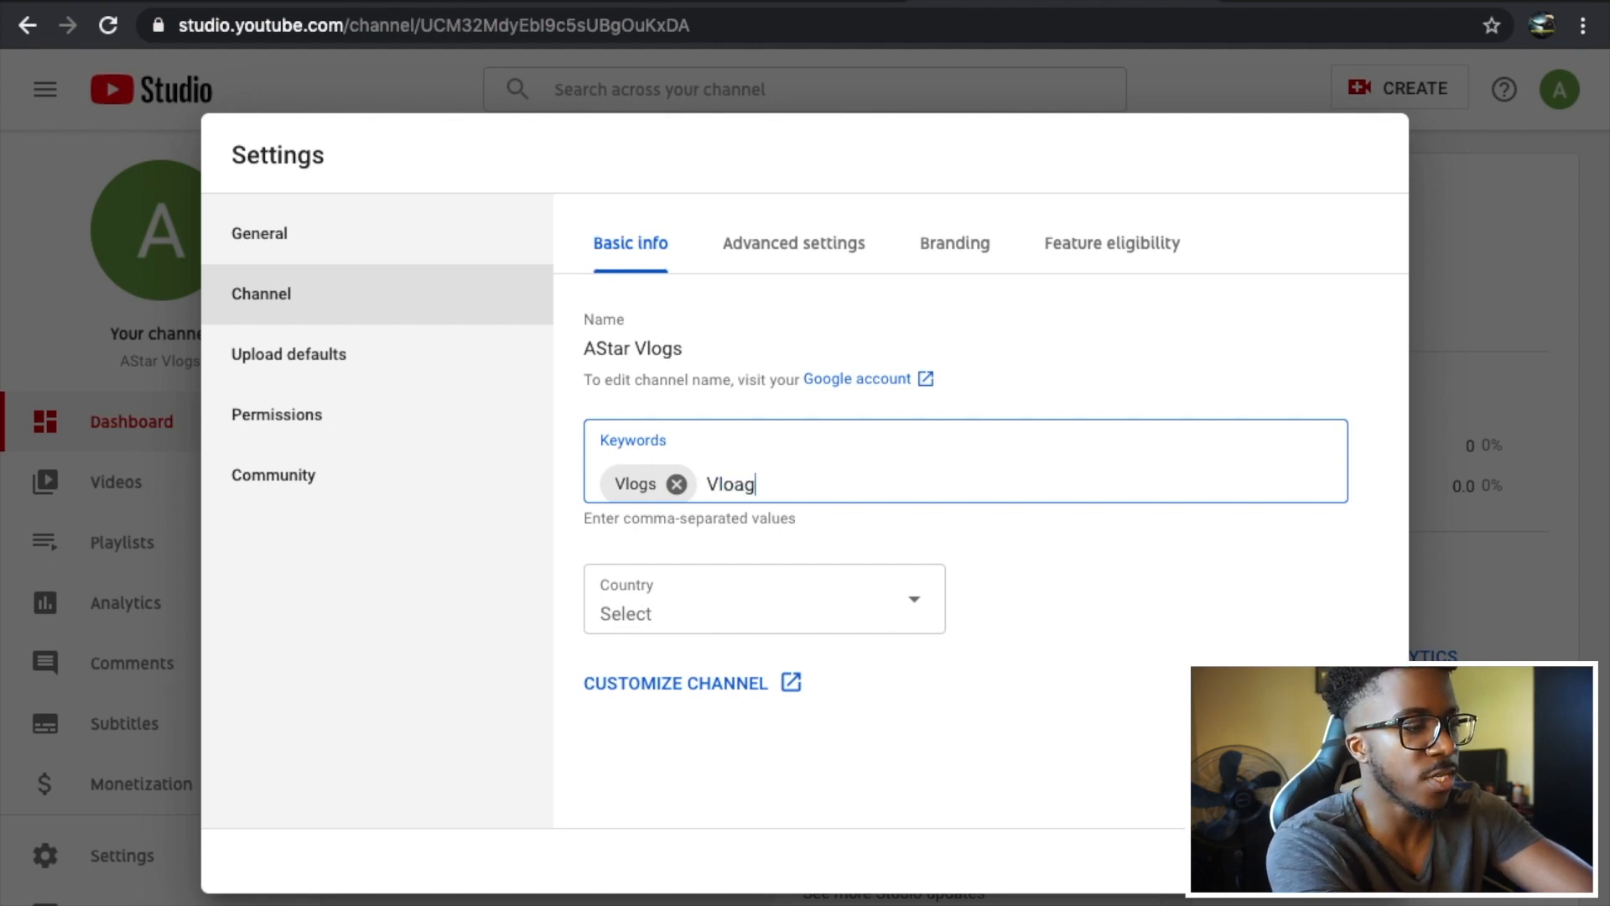
{"action": "key", "text": "BackSpace"}
{"action": "key", "text": "BackSpace"}
{"action": "type", "text": "gmal"}
{"action": "key", "text": "BackSpace"}
{"action": "type", "text": "s"}
{"action": "key", "text": "Return"}
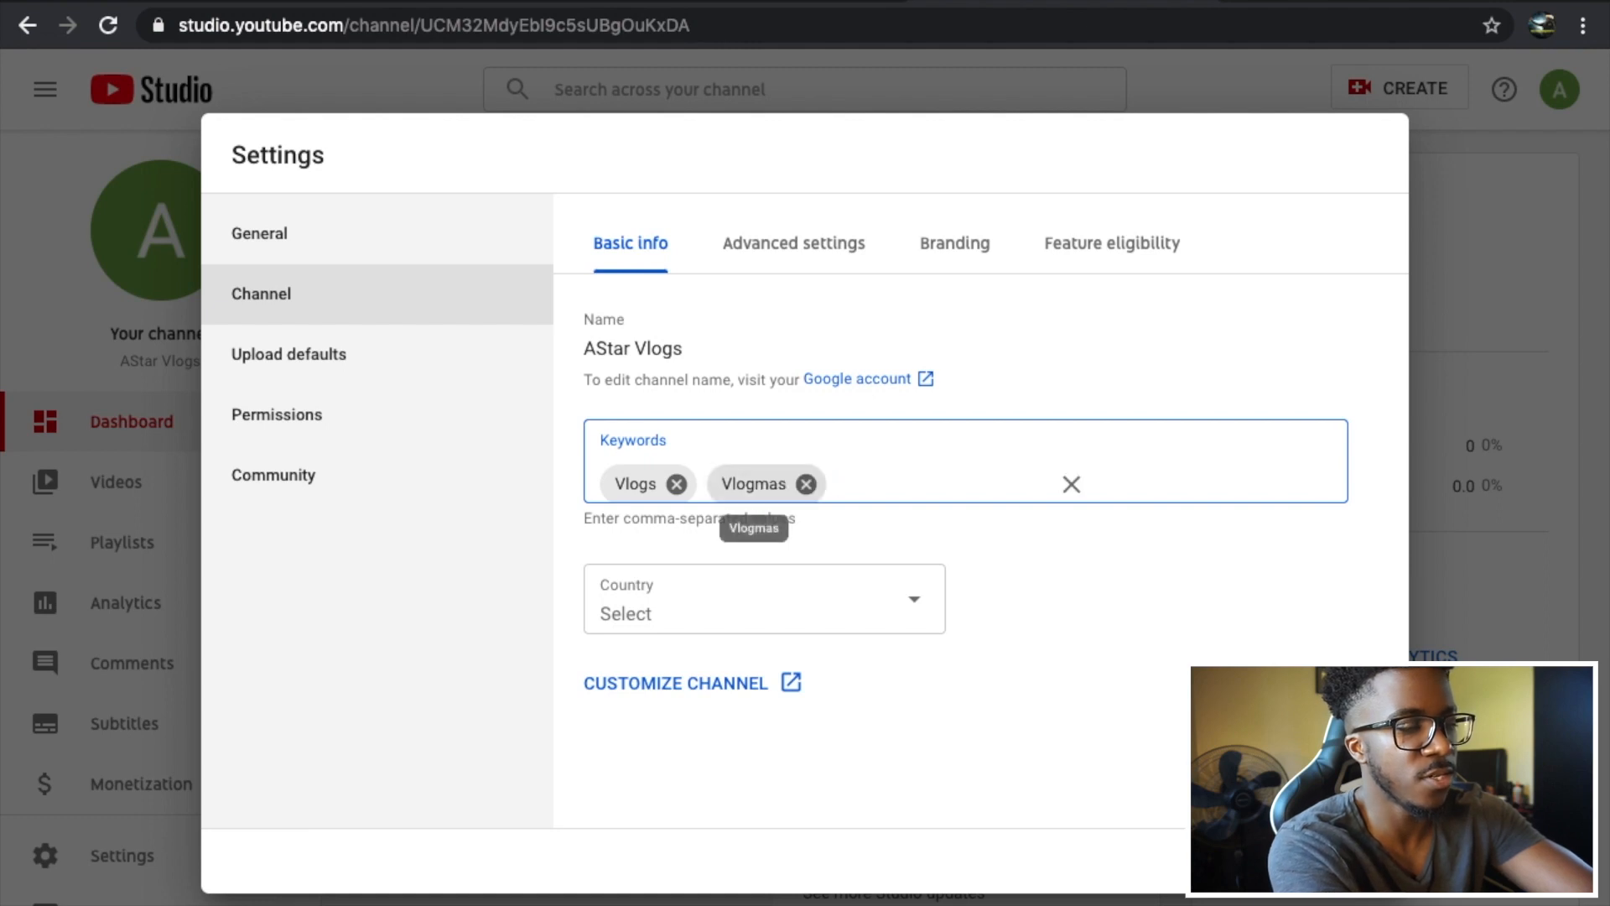
{"action": "type", "text": "Tr"}
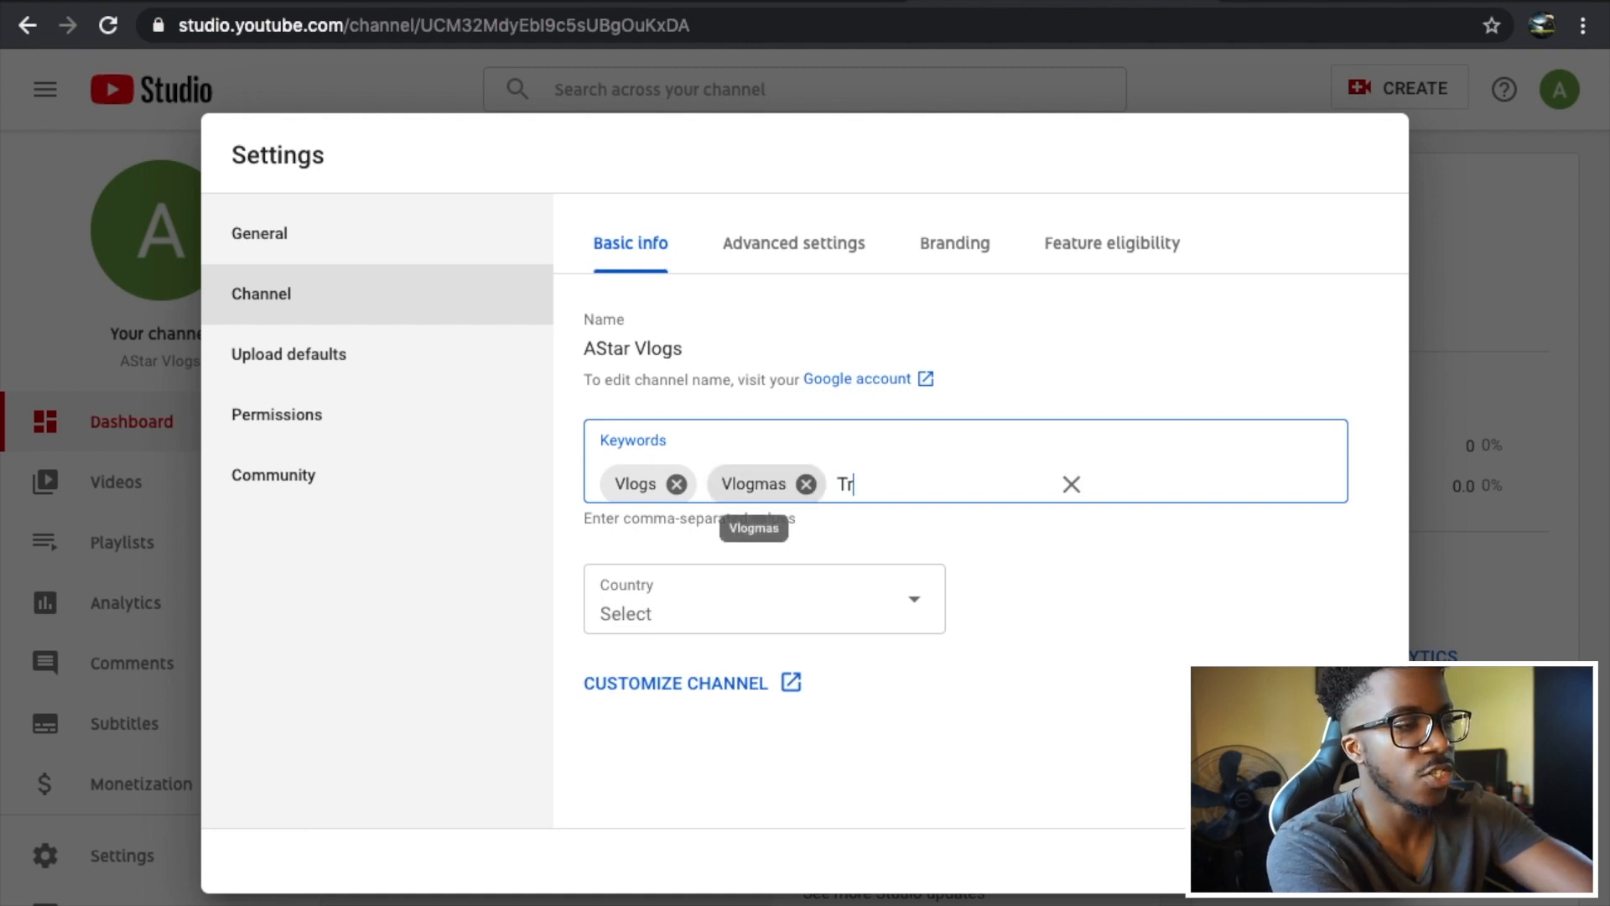
{"action": "type", "text": "vallni"}
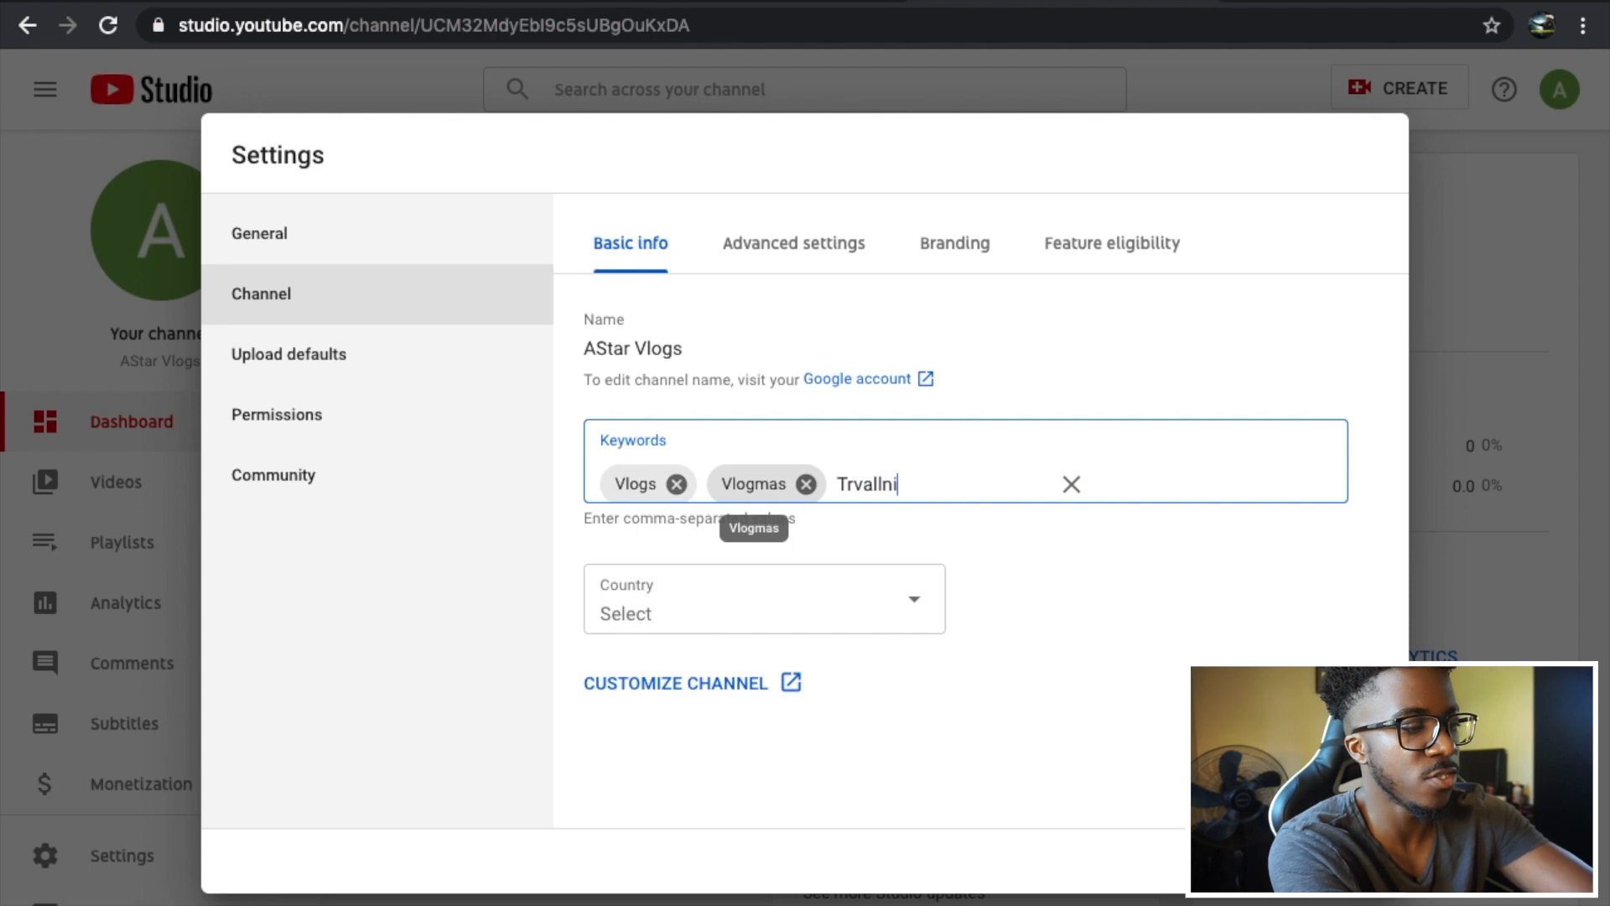
{"action": "key", "text": "BackSpace"}
{"action": "key", "text": "BackSpace"}
{"action": "key", "text": "BackSpace"}
{"action": "key", "text": "BackSpace"}
{"action": "key", "text": "BackSpace"}
{"action": "key", "text": "BackSpace"}
{"action": "type", "text": "avelling"}
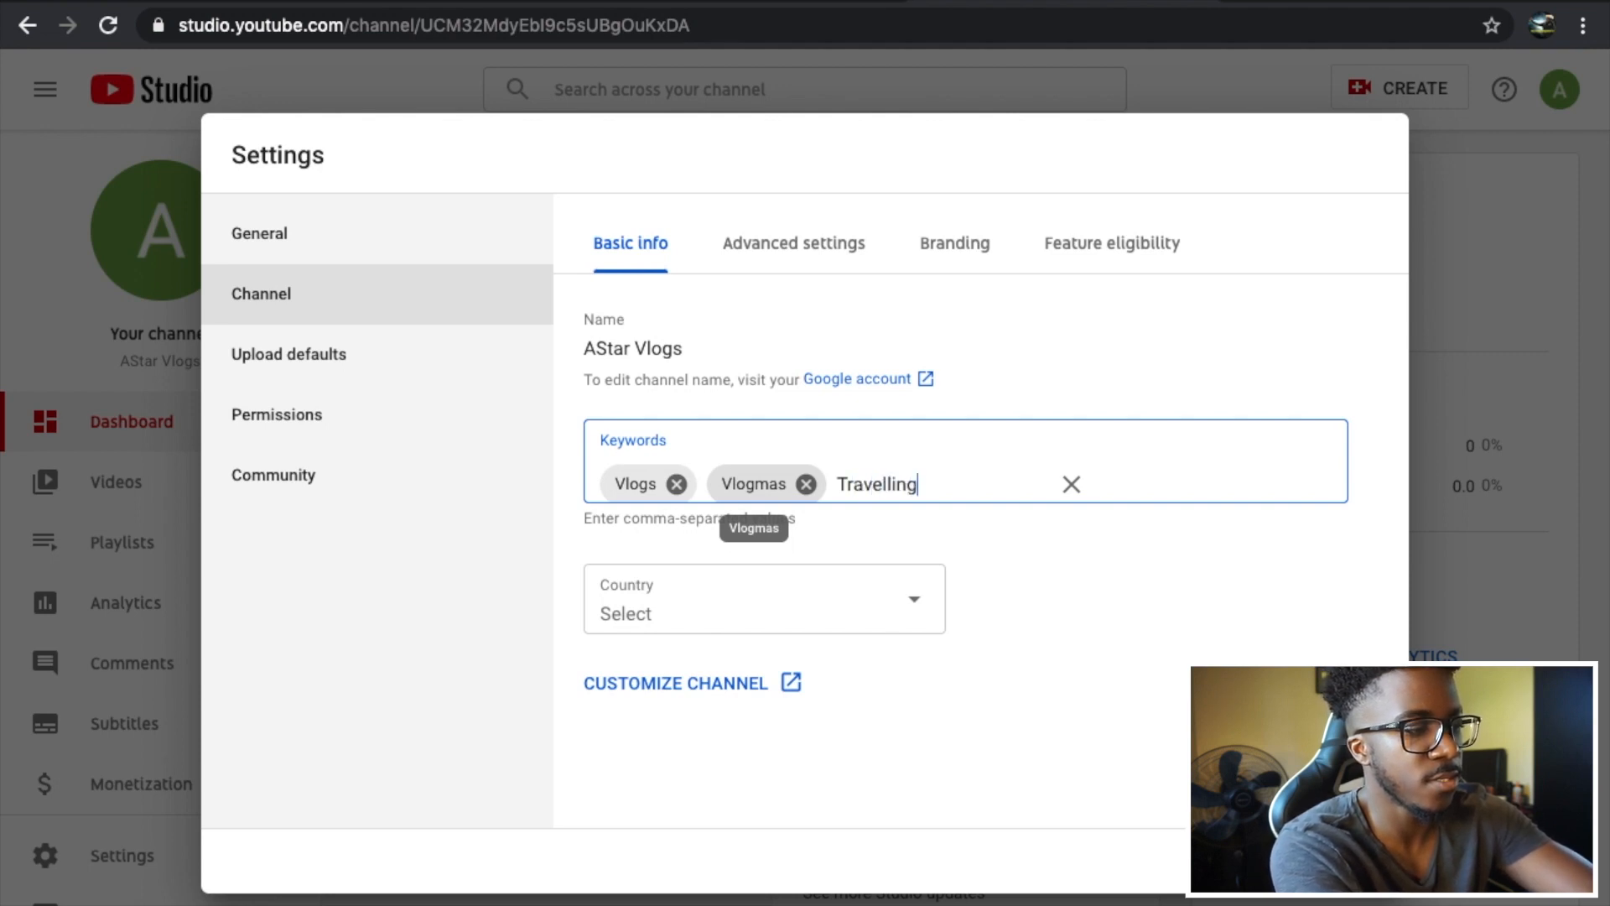
{"action": "key", "text": "Return"}
{"action": "type", "text": "Travel vlogs"}
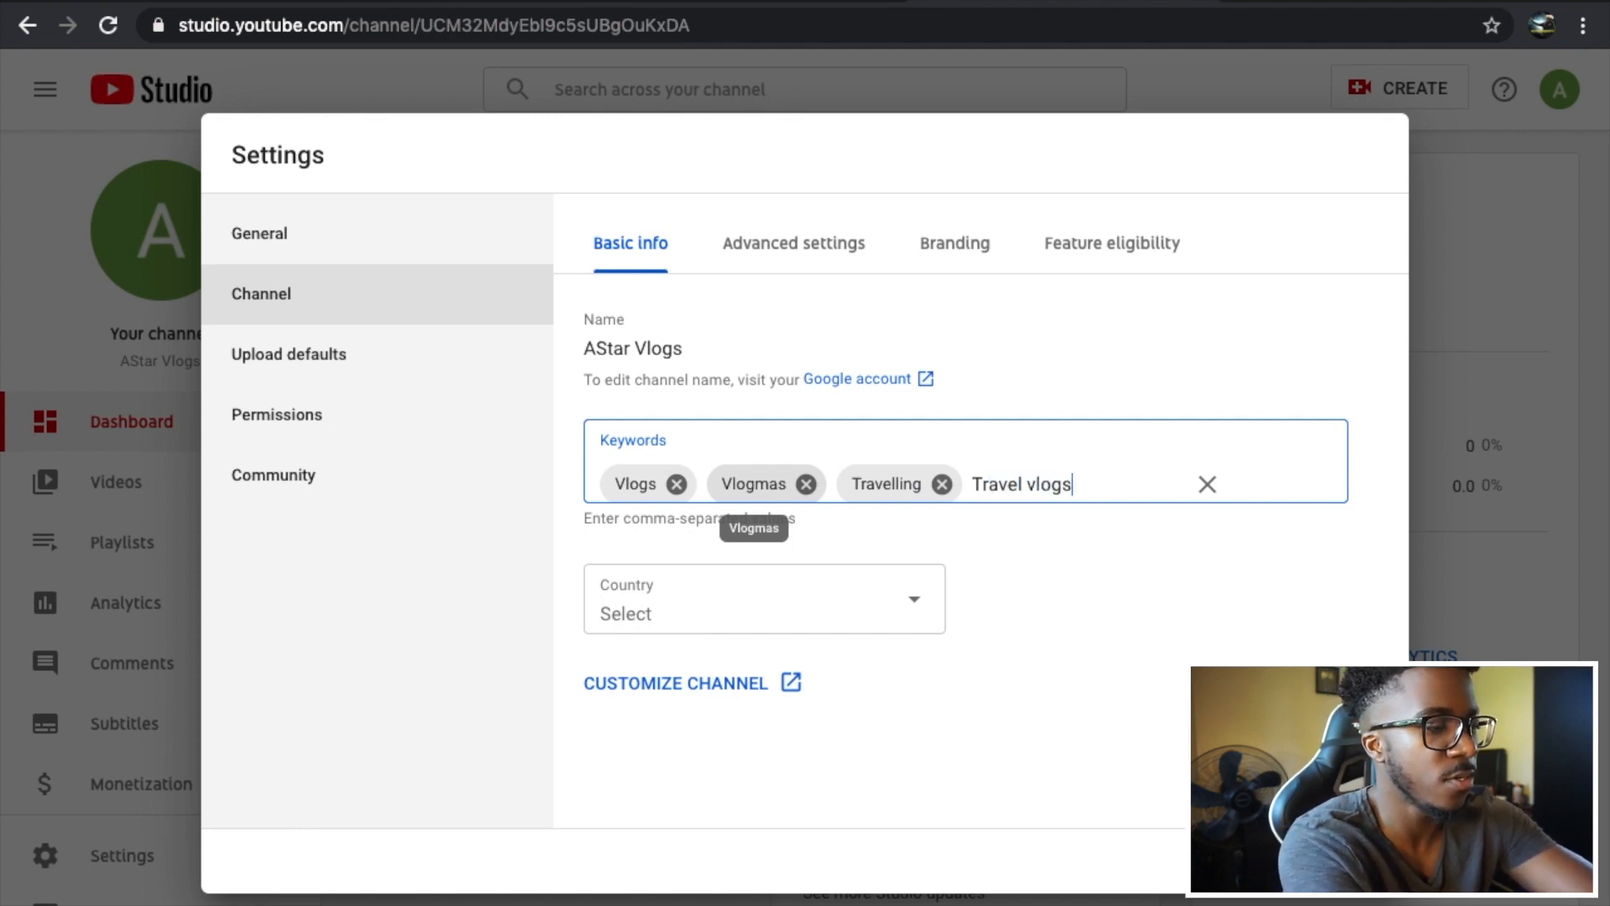
{"action": "key", "text": "Return"}
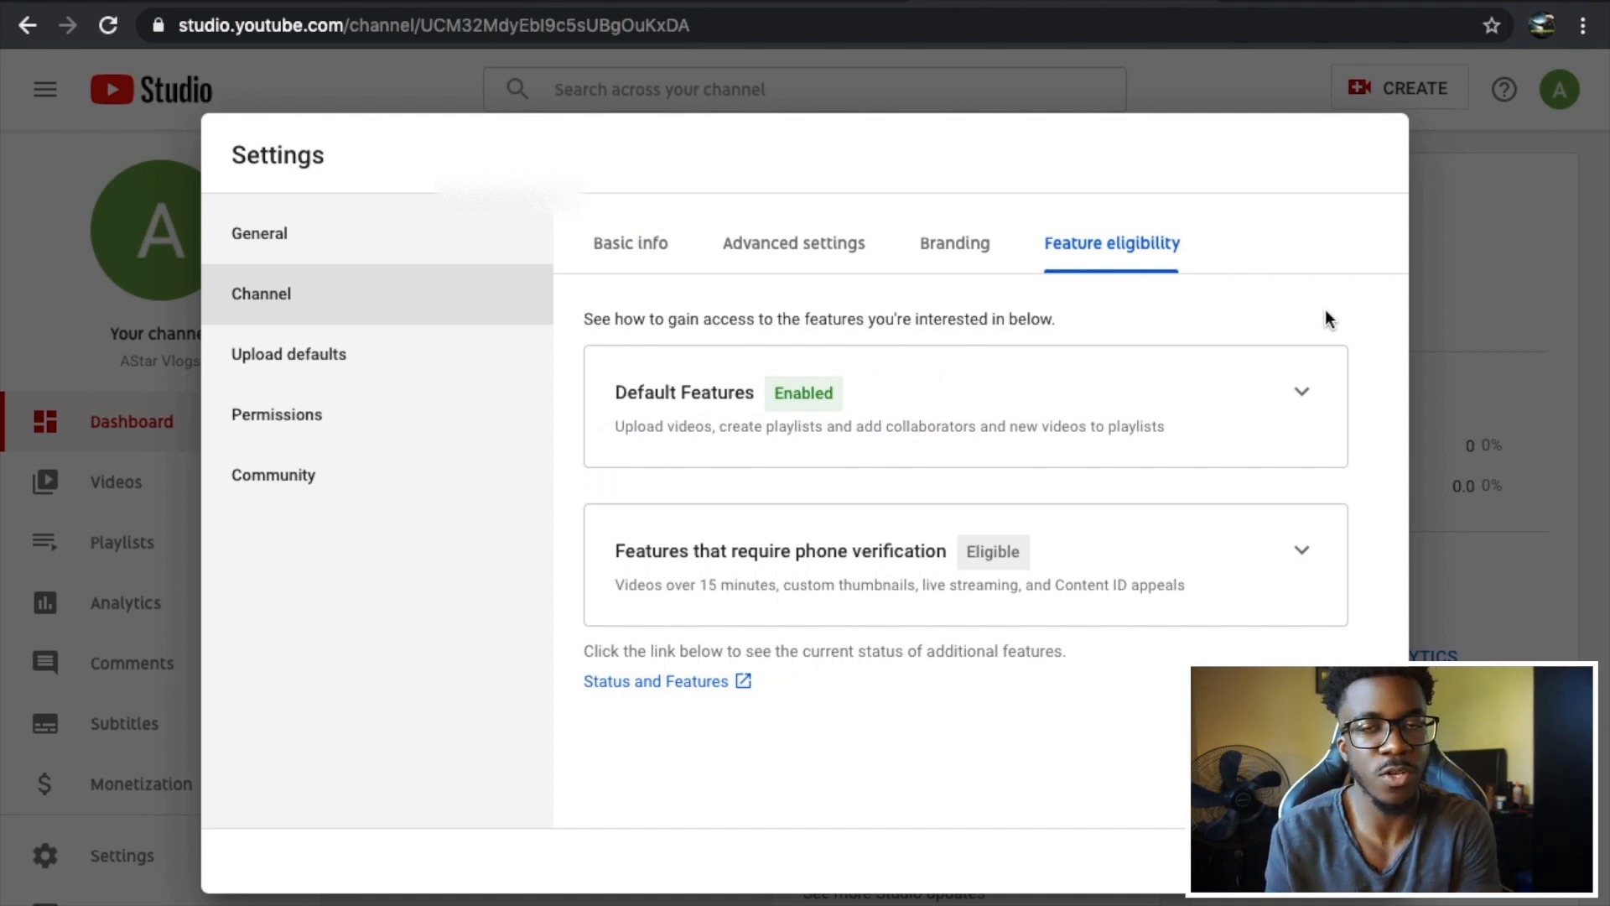
Expand the phone-verification features and start verifying the channel's phone number.
{"action": "left_click", "coordinate": [1302, 550]}
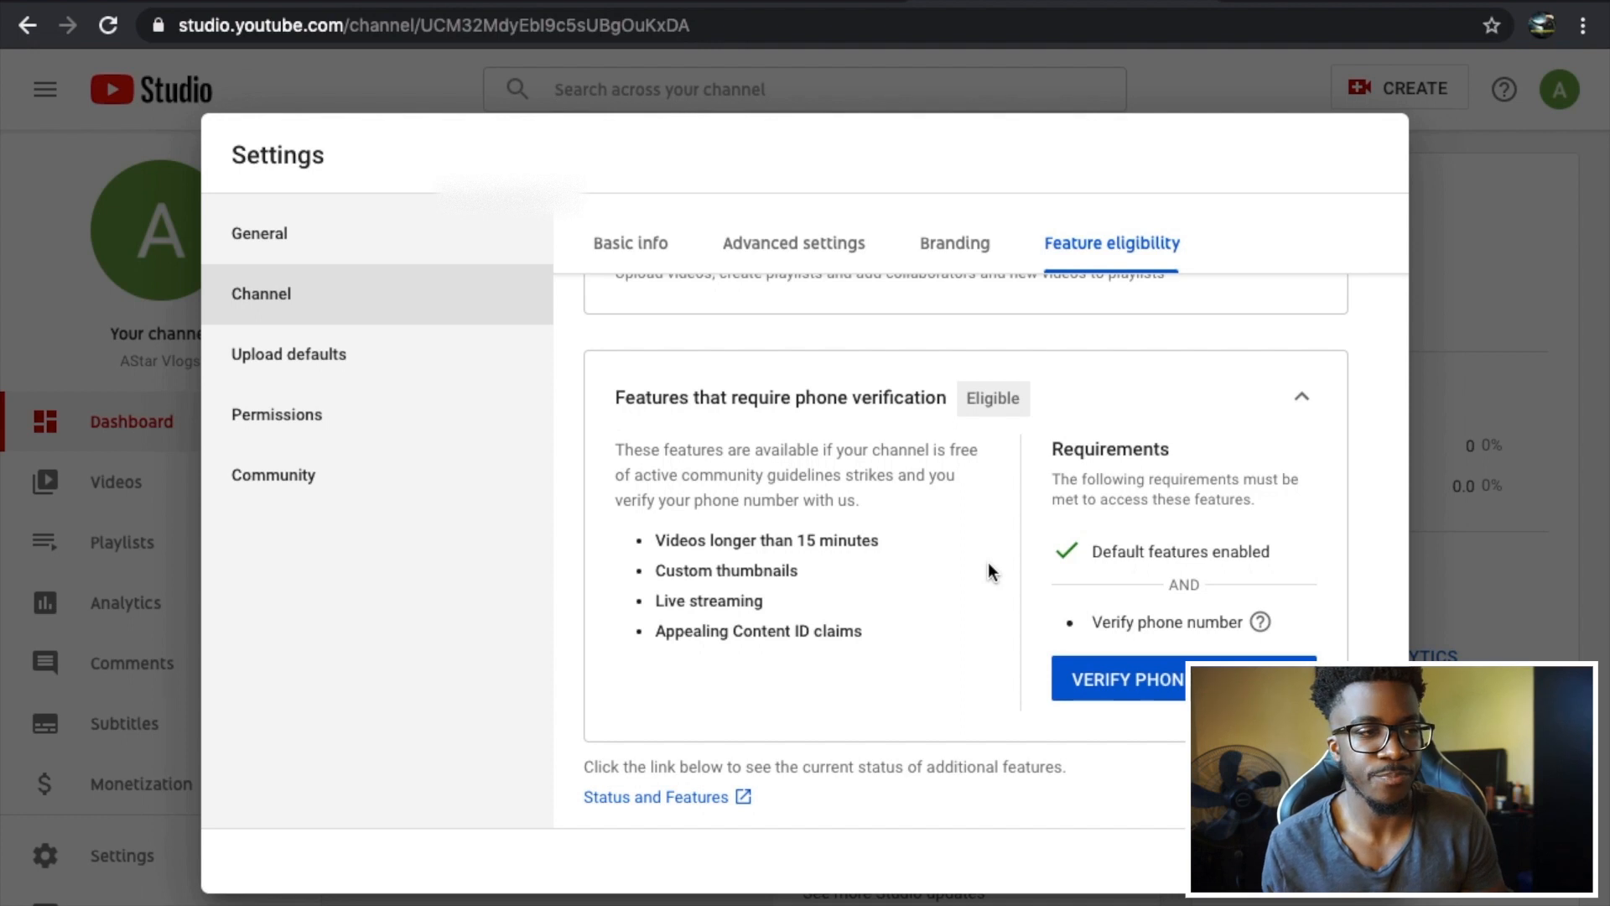
{"action": "left_click", "coordinate": [1129, 676]}
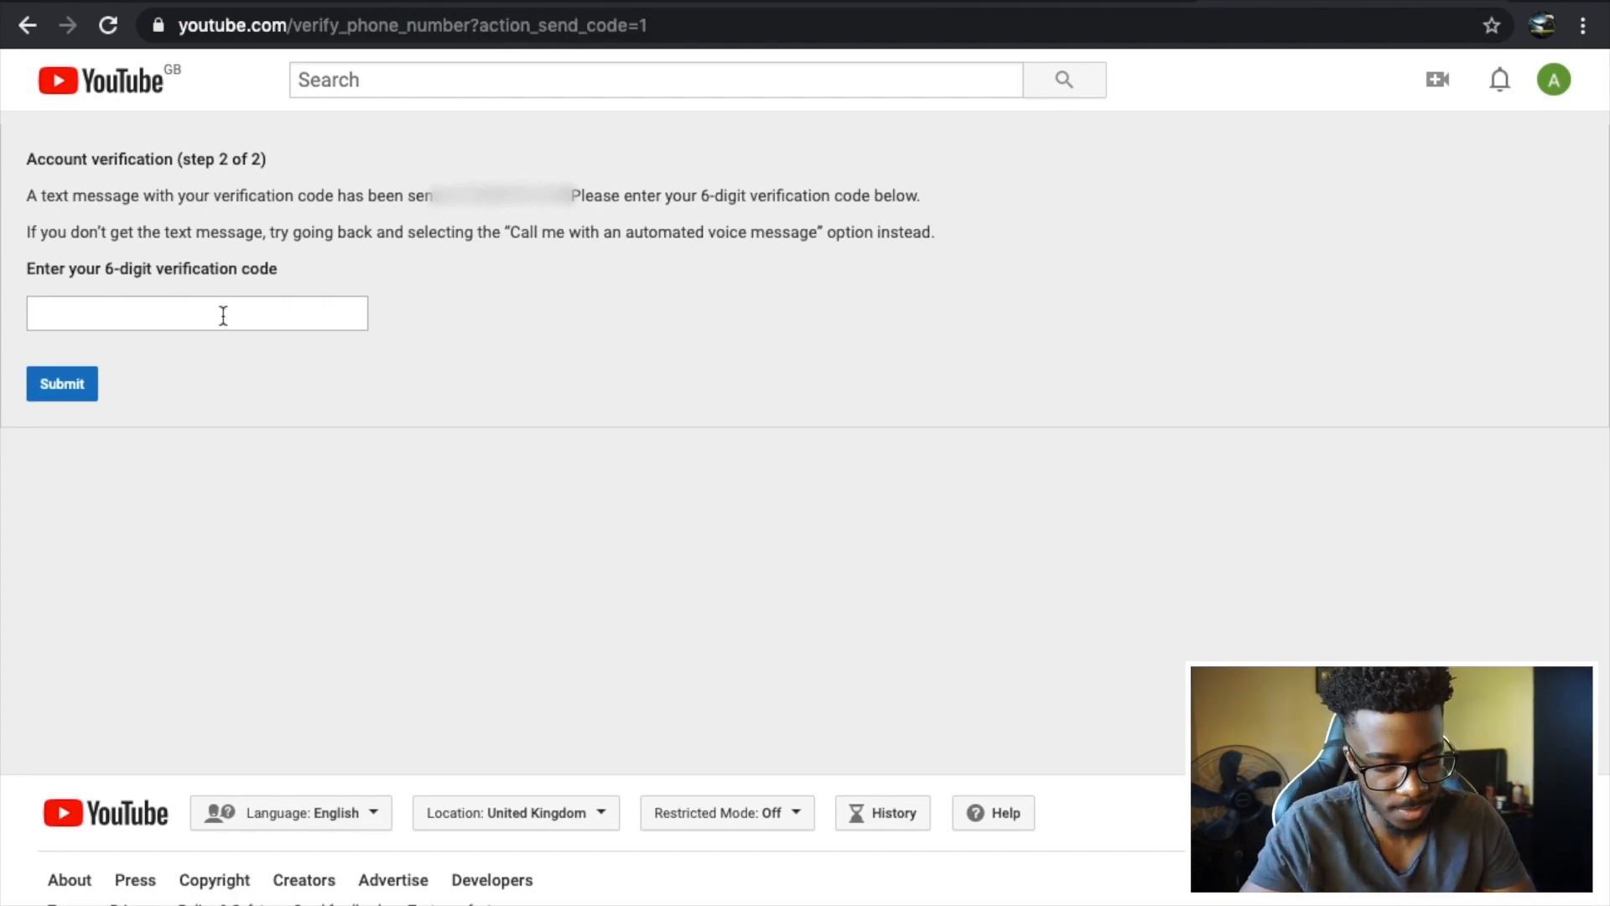
Submit the texted 6-digit verification code and continue to Status and Features.
{"action": "left_click", "coordinate": [223, 315]}
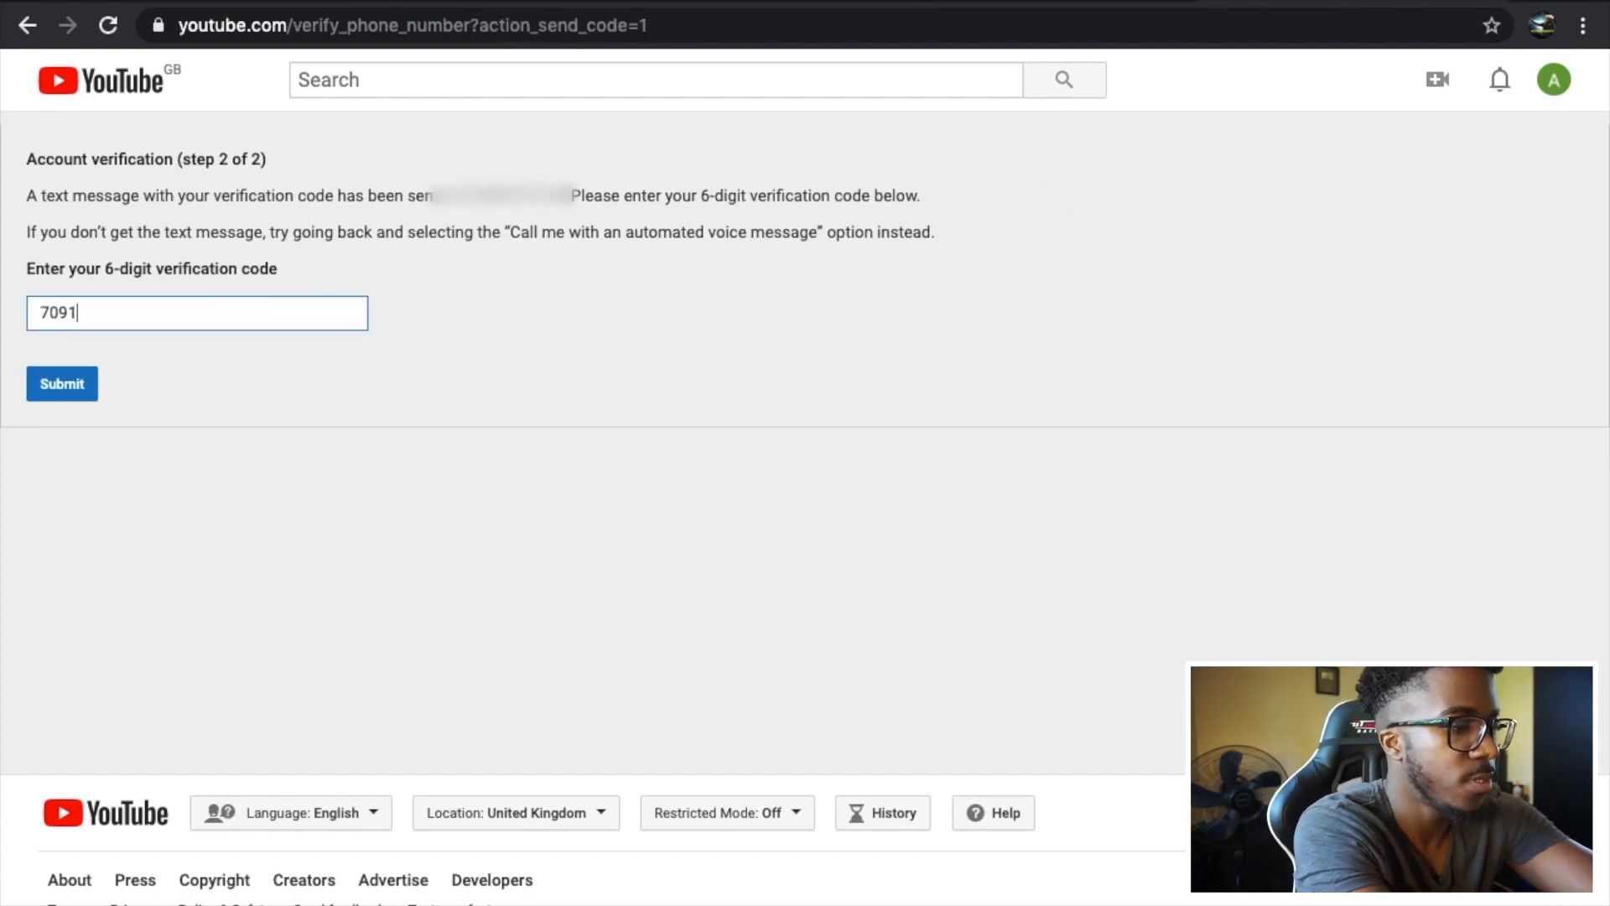
{"action": "left_click", "coordinate": [67, 370]}
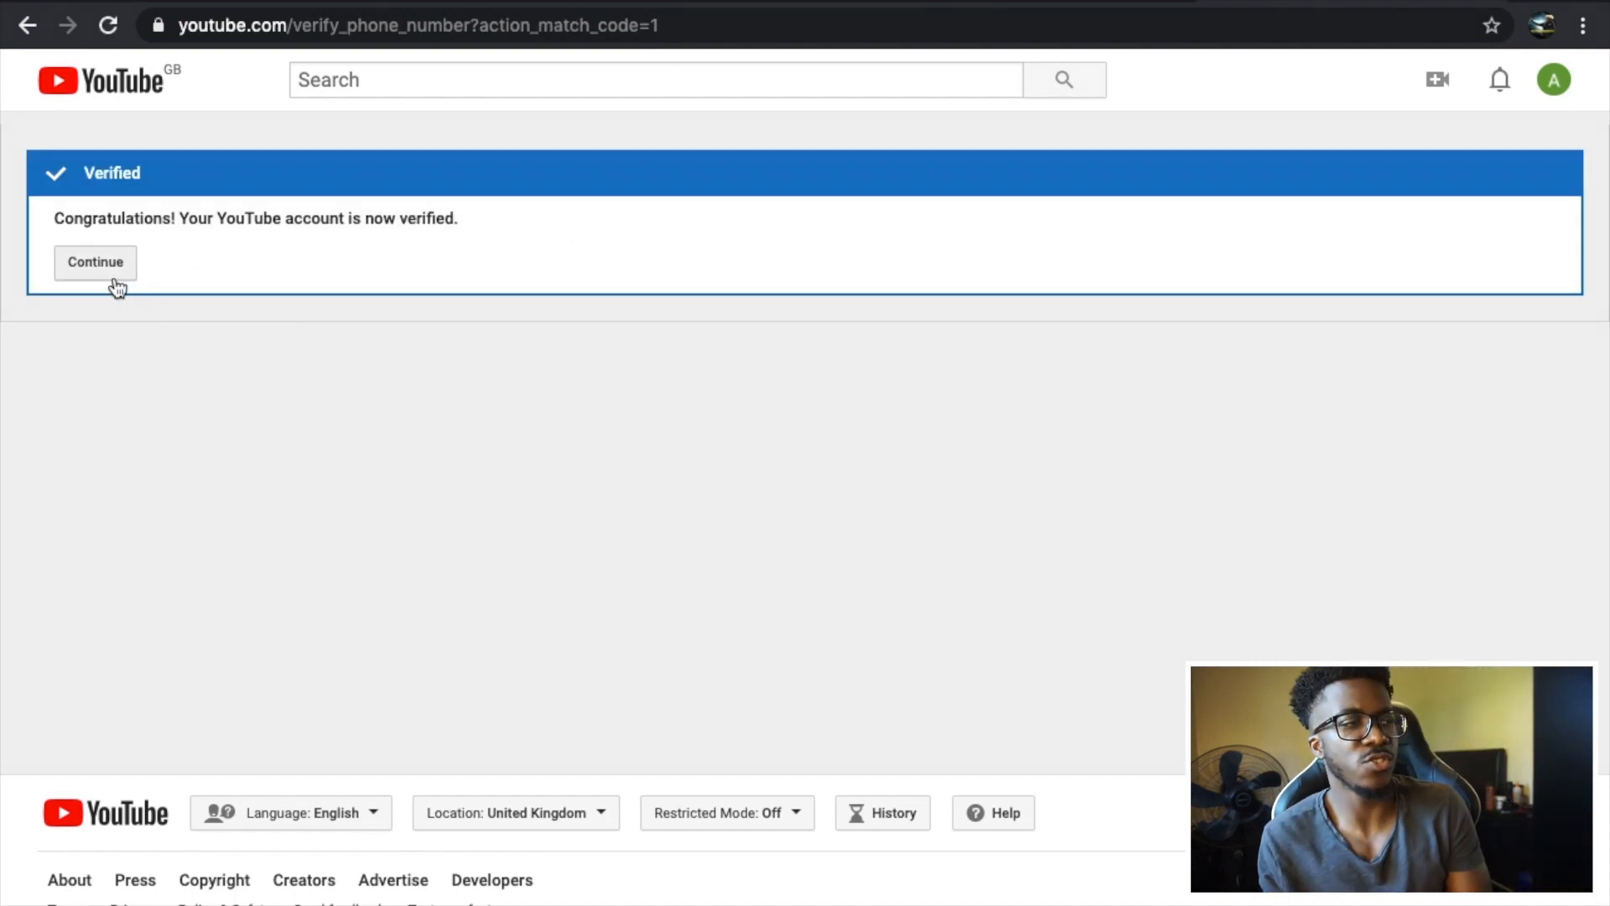
{"action": "left_click", "coordinate": [92, 278]}
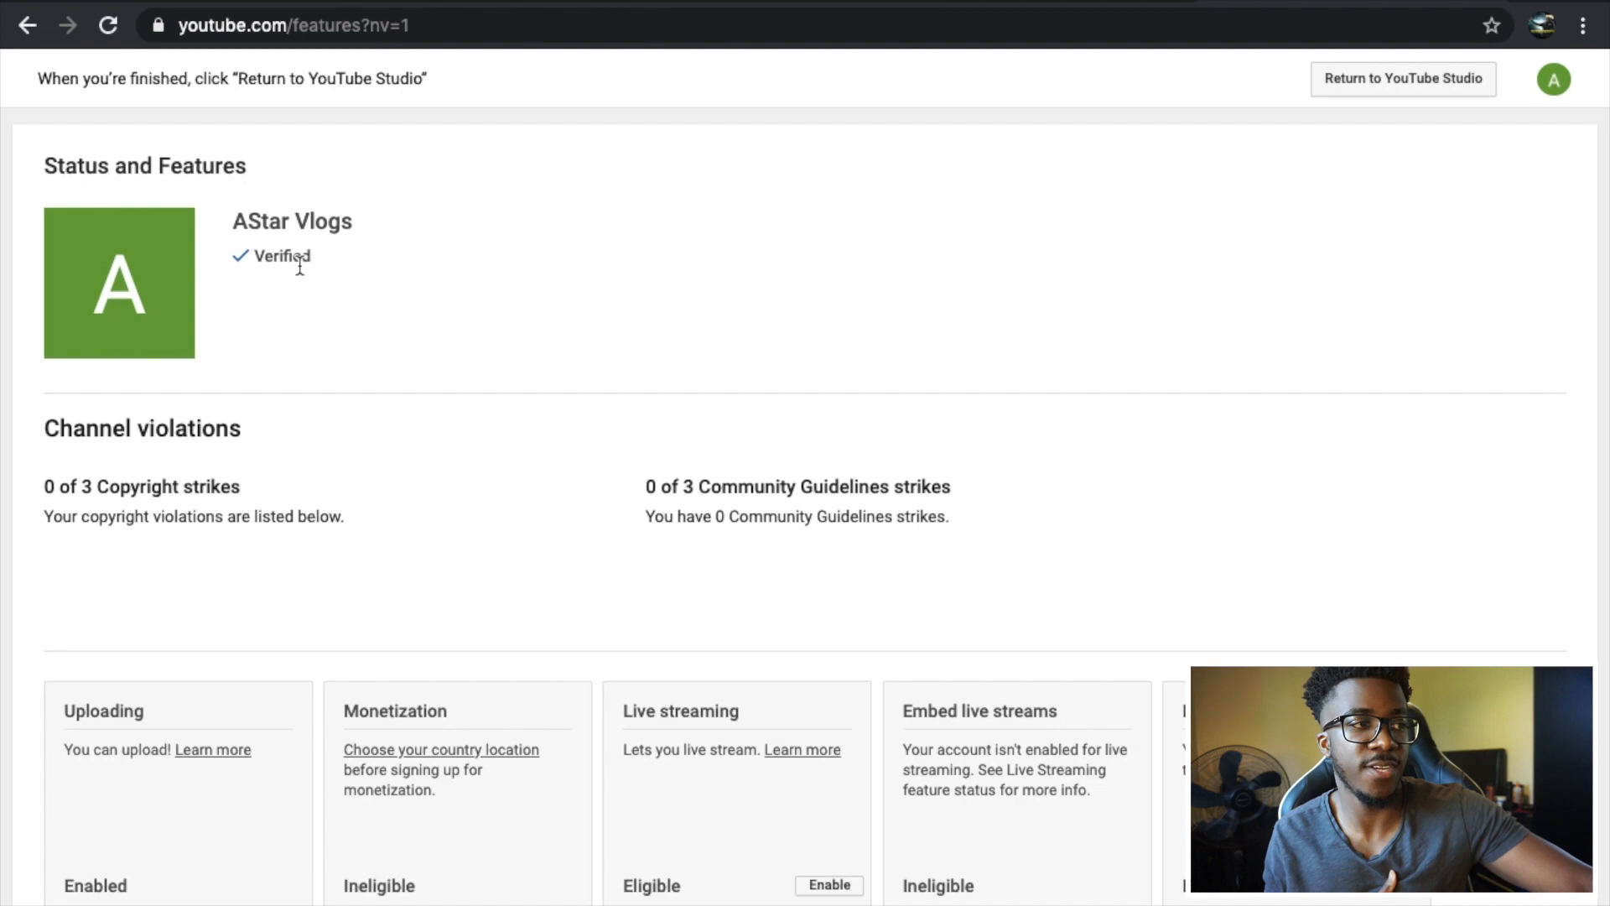
Scroll through the channel's feature status page to review which features are eligible.
{"action": "scroll", "coordinate": [299, 265], "scroll_direction": "down", "scroll_amount": 3}
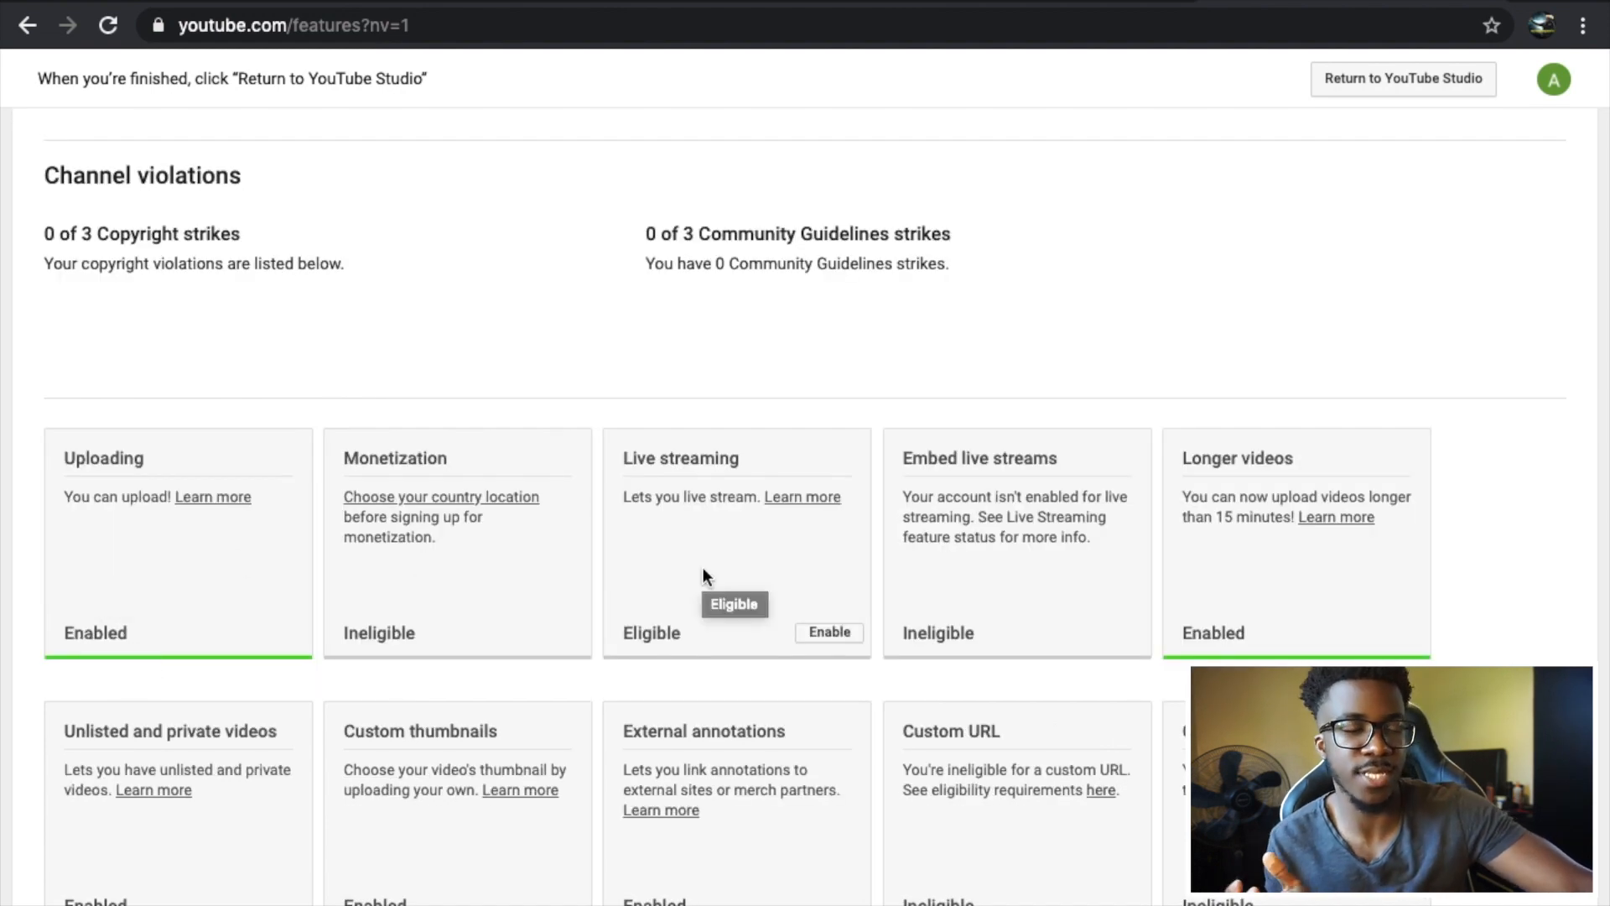
{"action": "scroll", "coordinate": [864, 676], "scroll_direction": "down", "scroll_amount": 3}
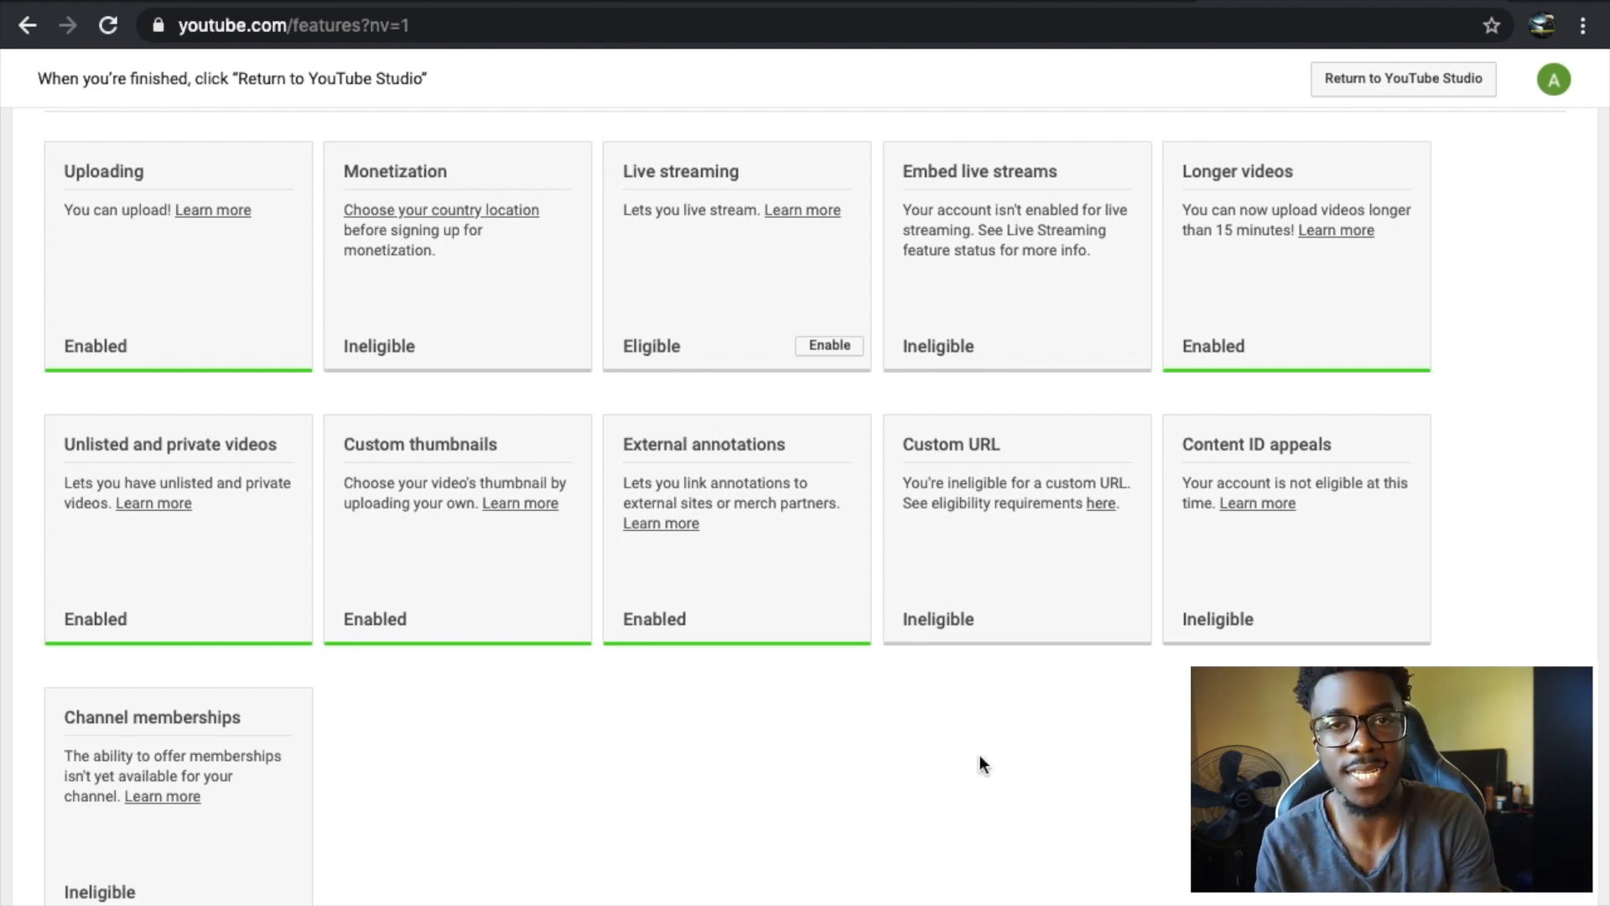
{"action": "scroll", "coordinate": [979, 764], "scroll_direction": "up", "scroll_amount": 6}
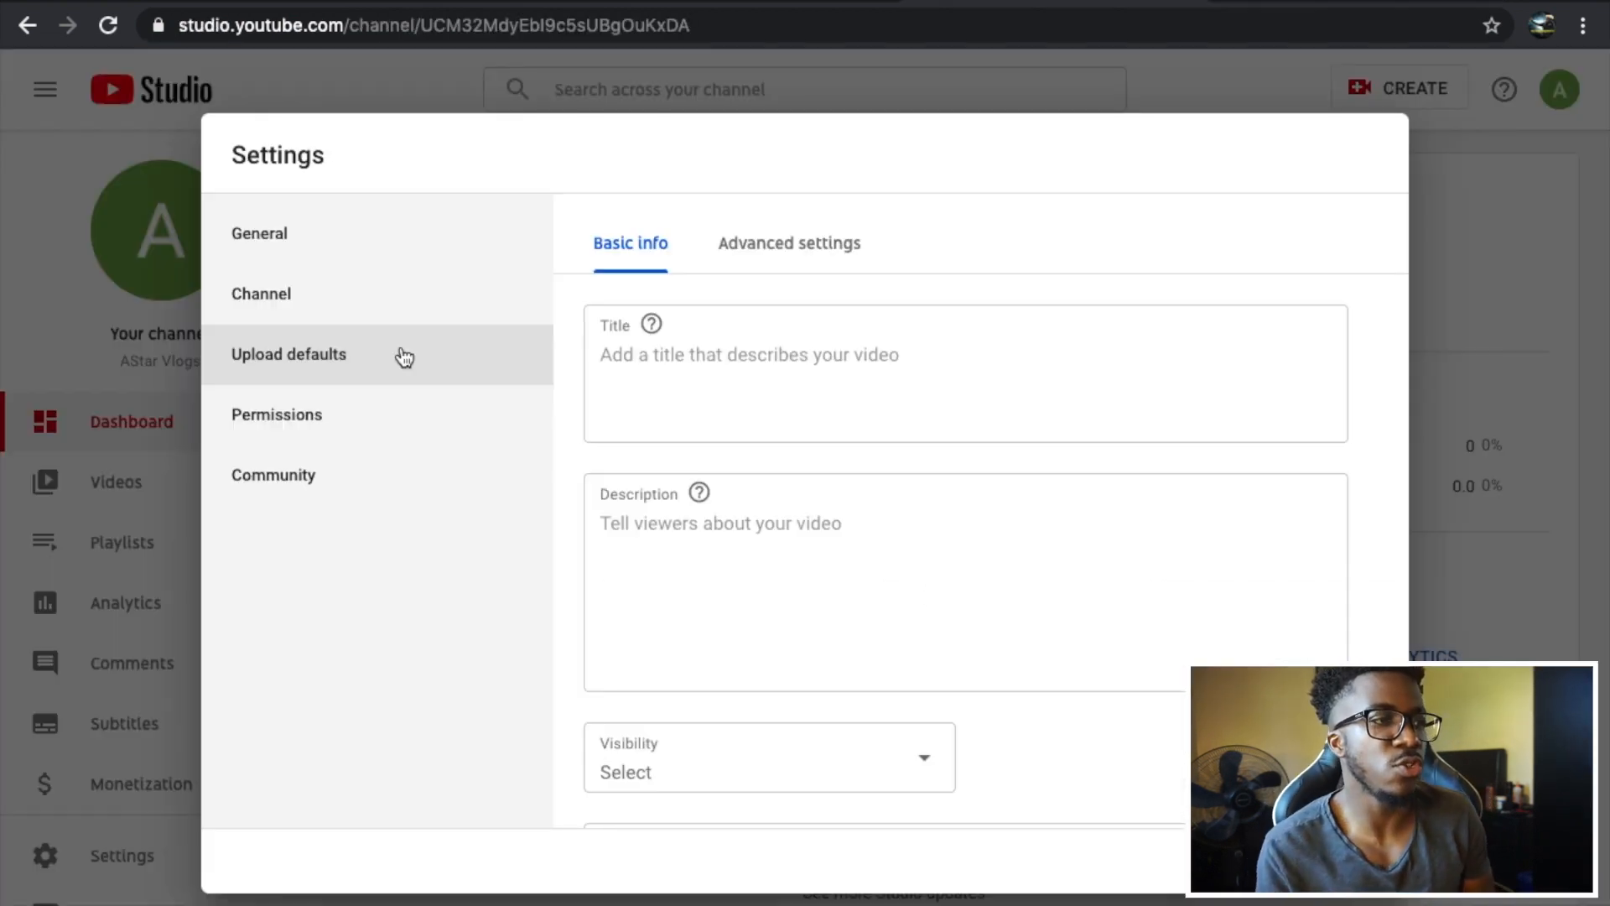
Leave the default title and description blank and enter 'Astar Vlogs' as the default tag.
{"action": "left_click", "coordinate": [719, 344]}
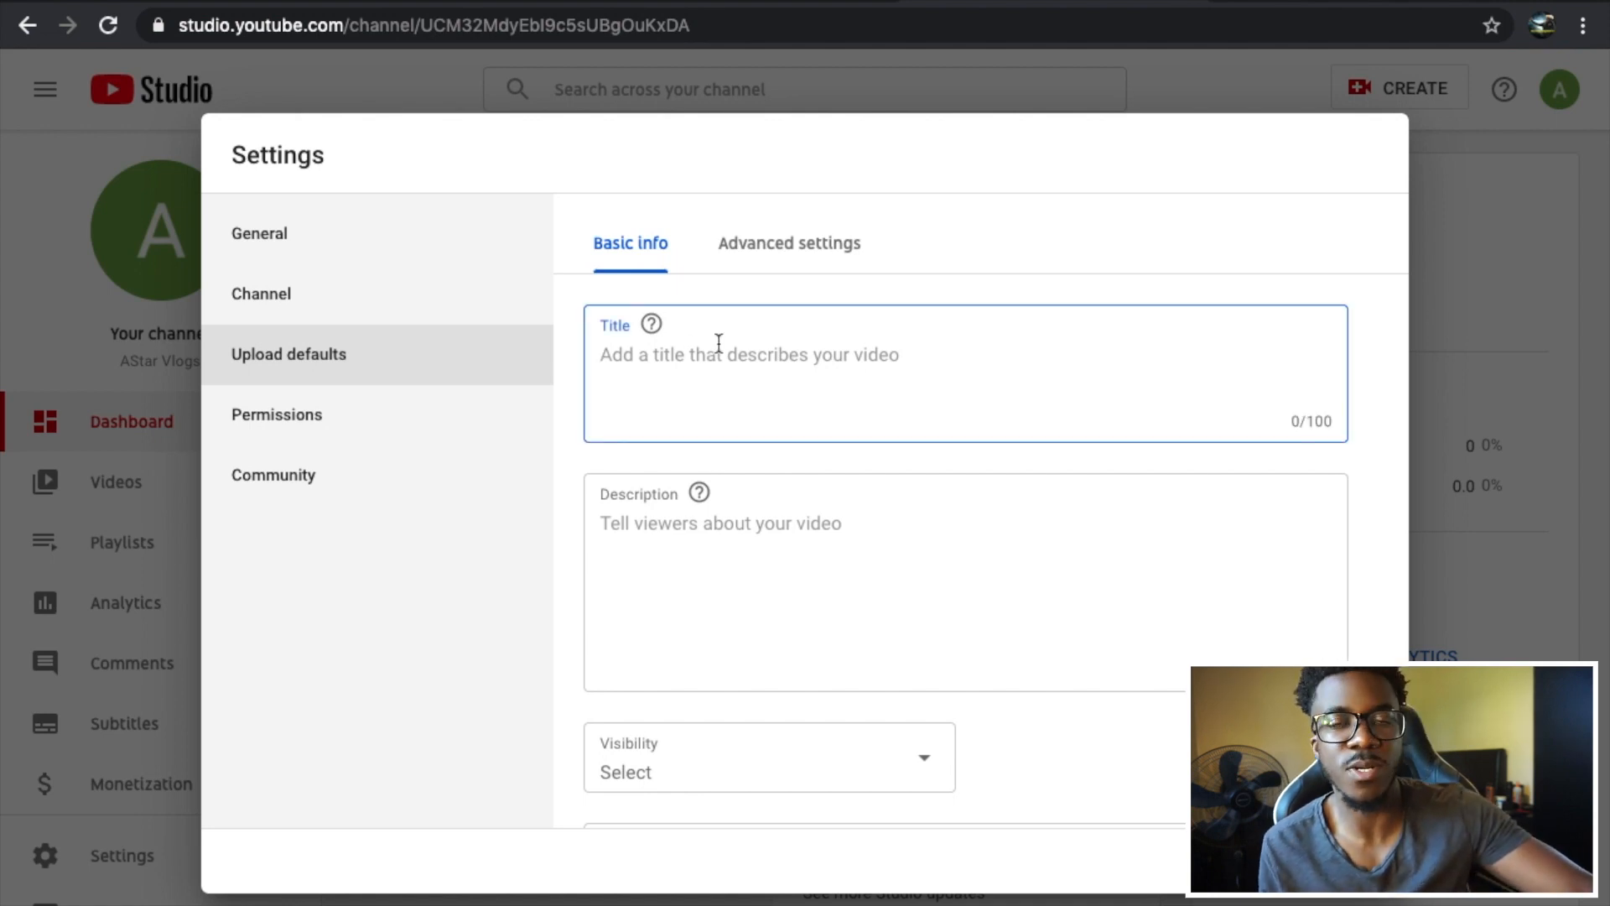
{"action": "left_click", "coordinate": [742, 526]}
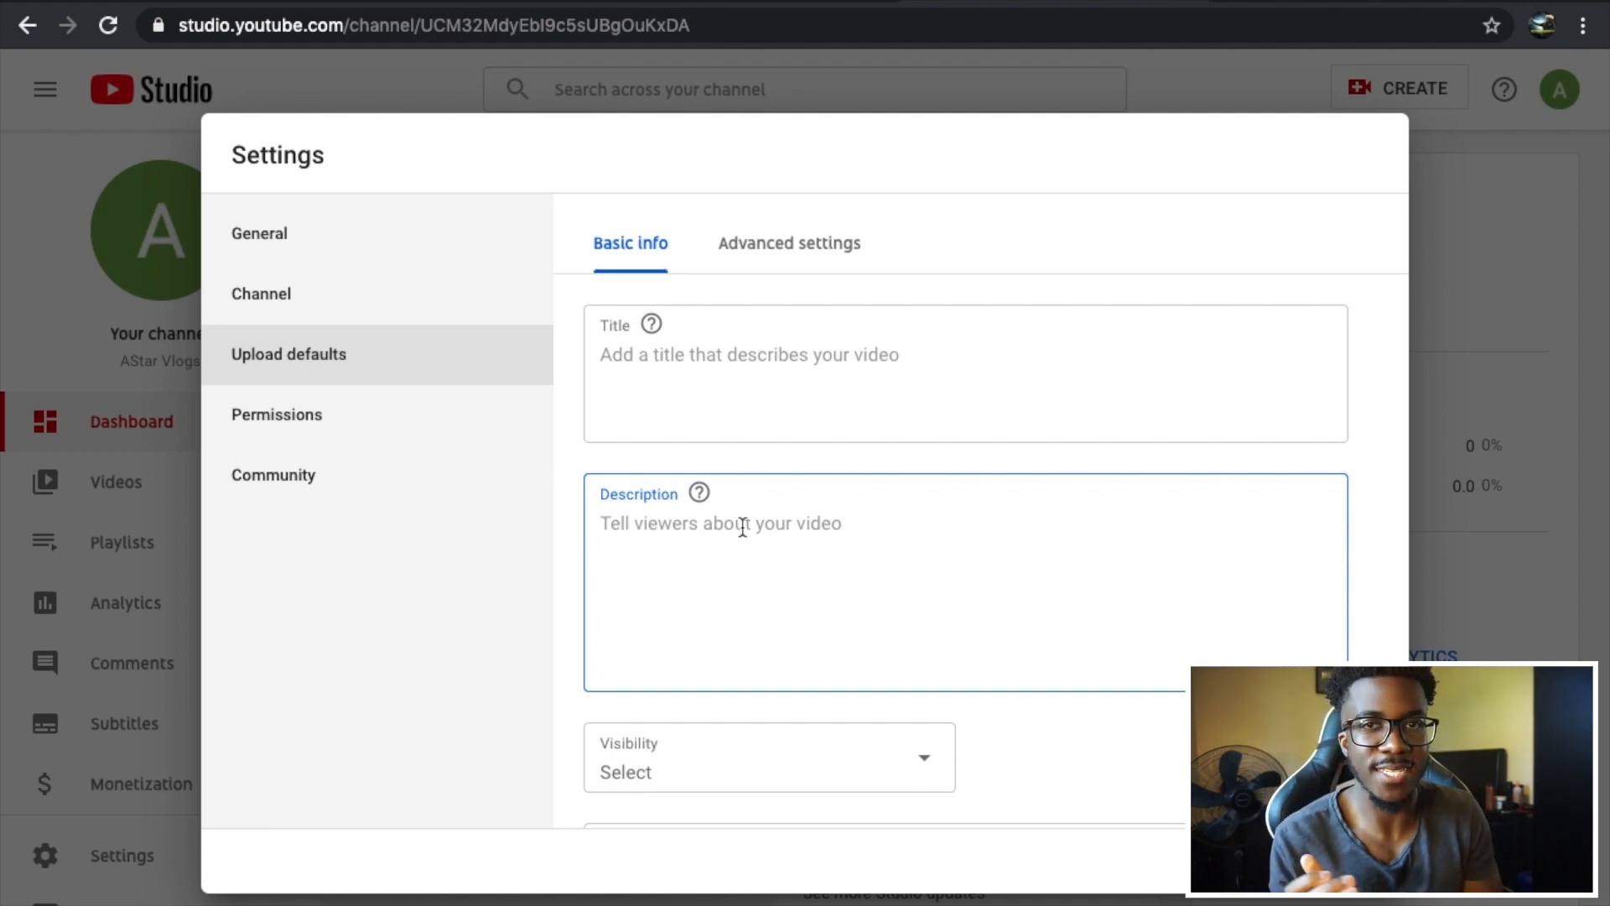
{"action": "scroll", "coordinate": [867, 736], "scroll_direction": "down", "scroll_amount": 2}
{"action": "left_click", "coordinate": [663, 755]}
{"action": "type", "text": "A"}
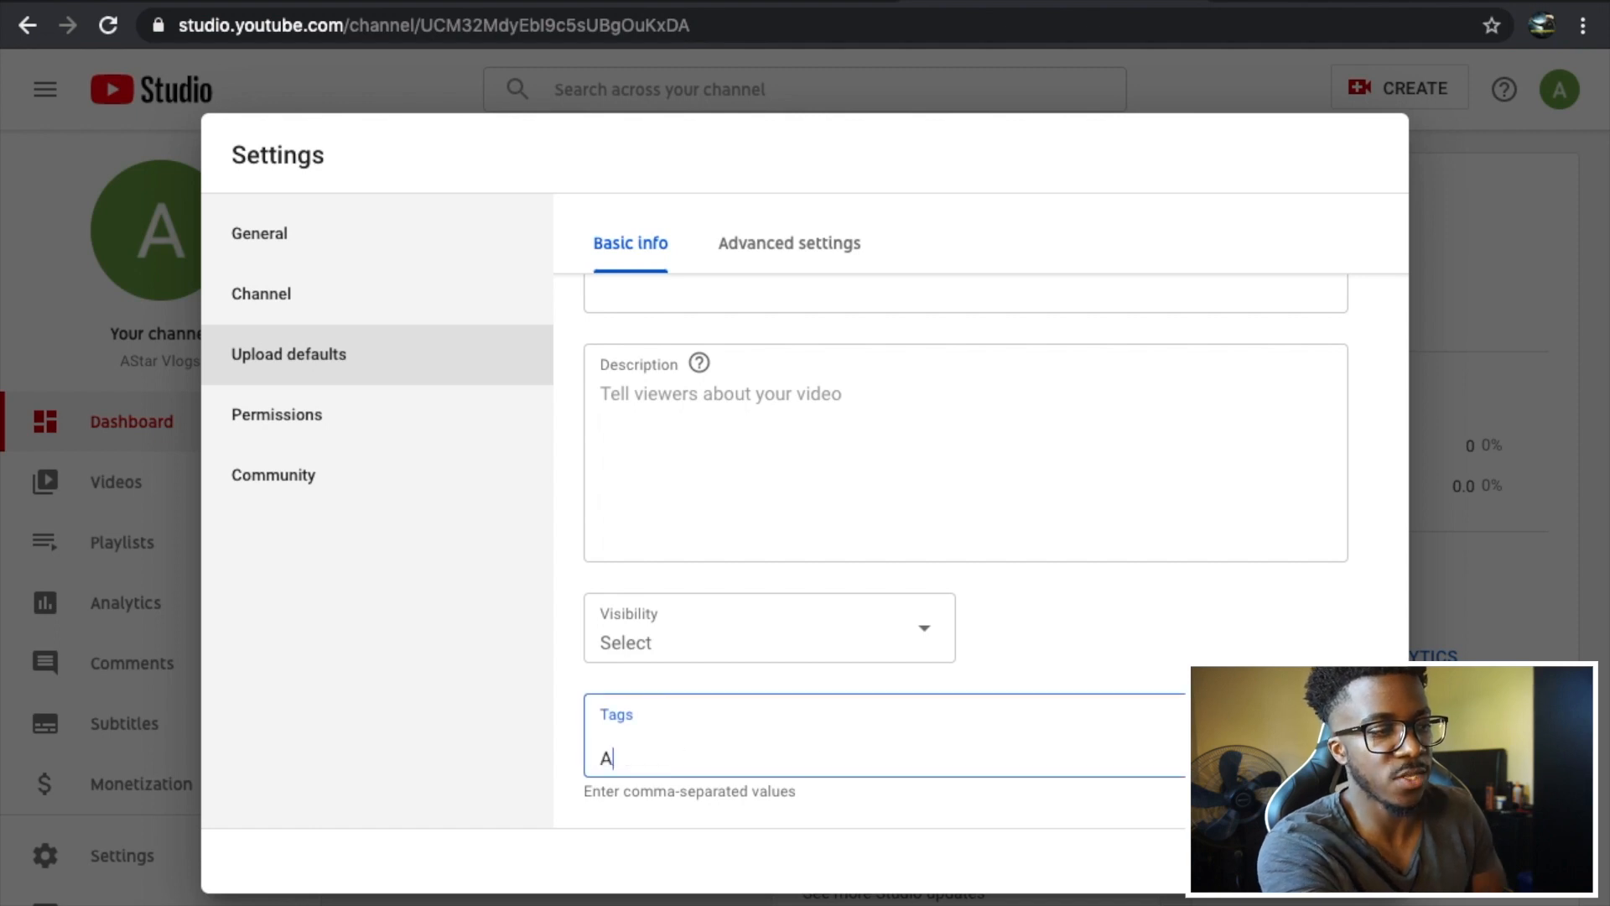
{"action": "type", "text": "star Vlogs"}
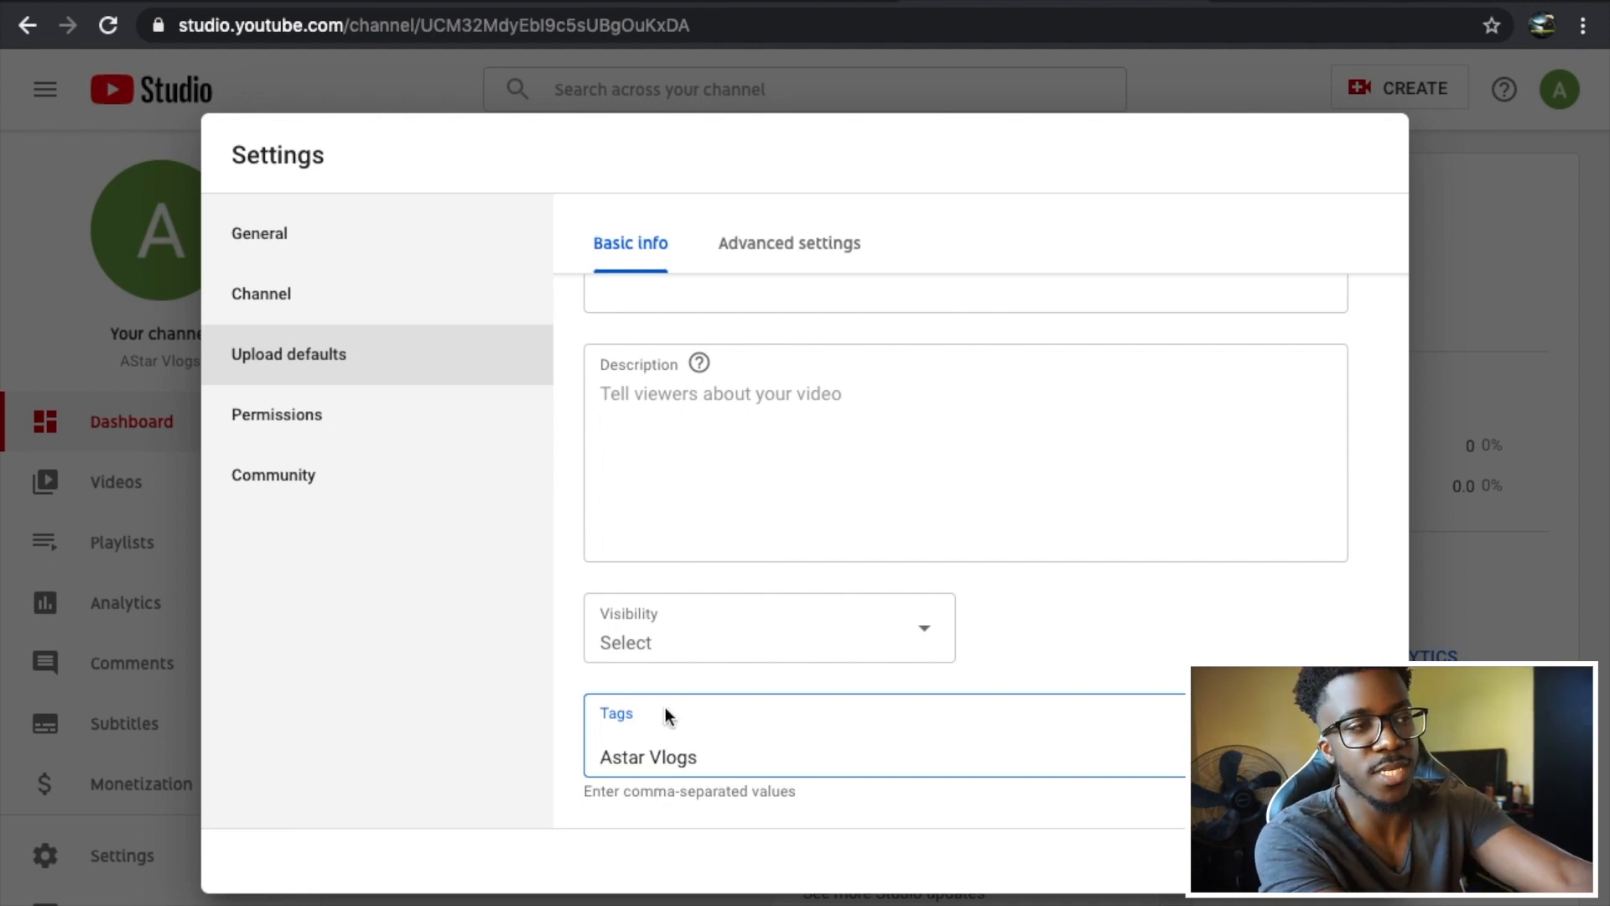
{"action": "scroll", "coordinate": [1126, 605], "scroll_direction": "up", "scroll_amount": 2}
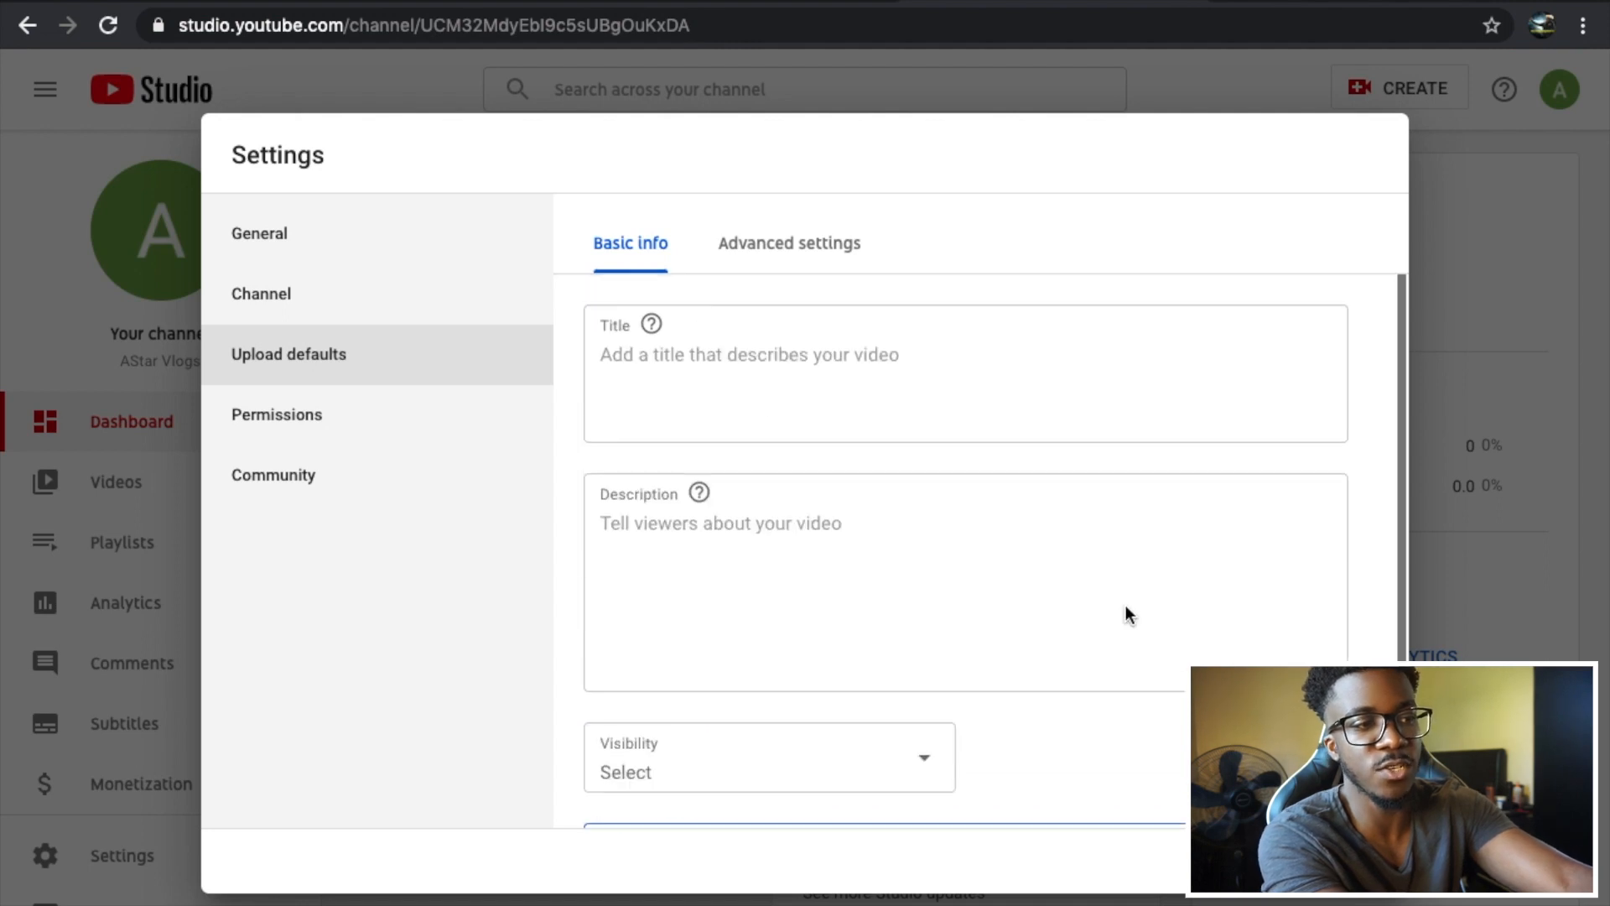
Set upload defaults to category Travel & Events and video language English, then open Permissions.
{"action": "left_click", "coordinate": [810, 252]}
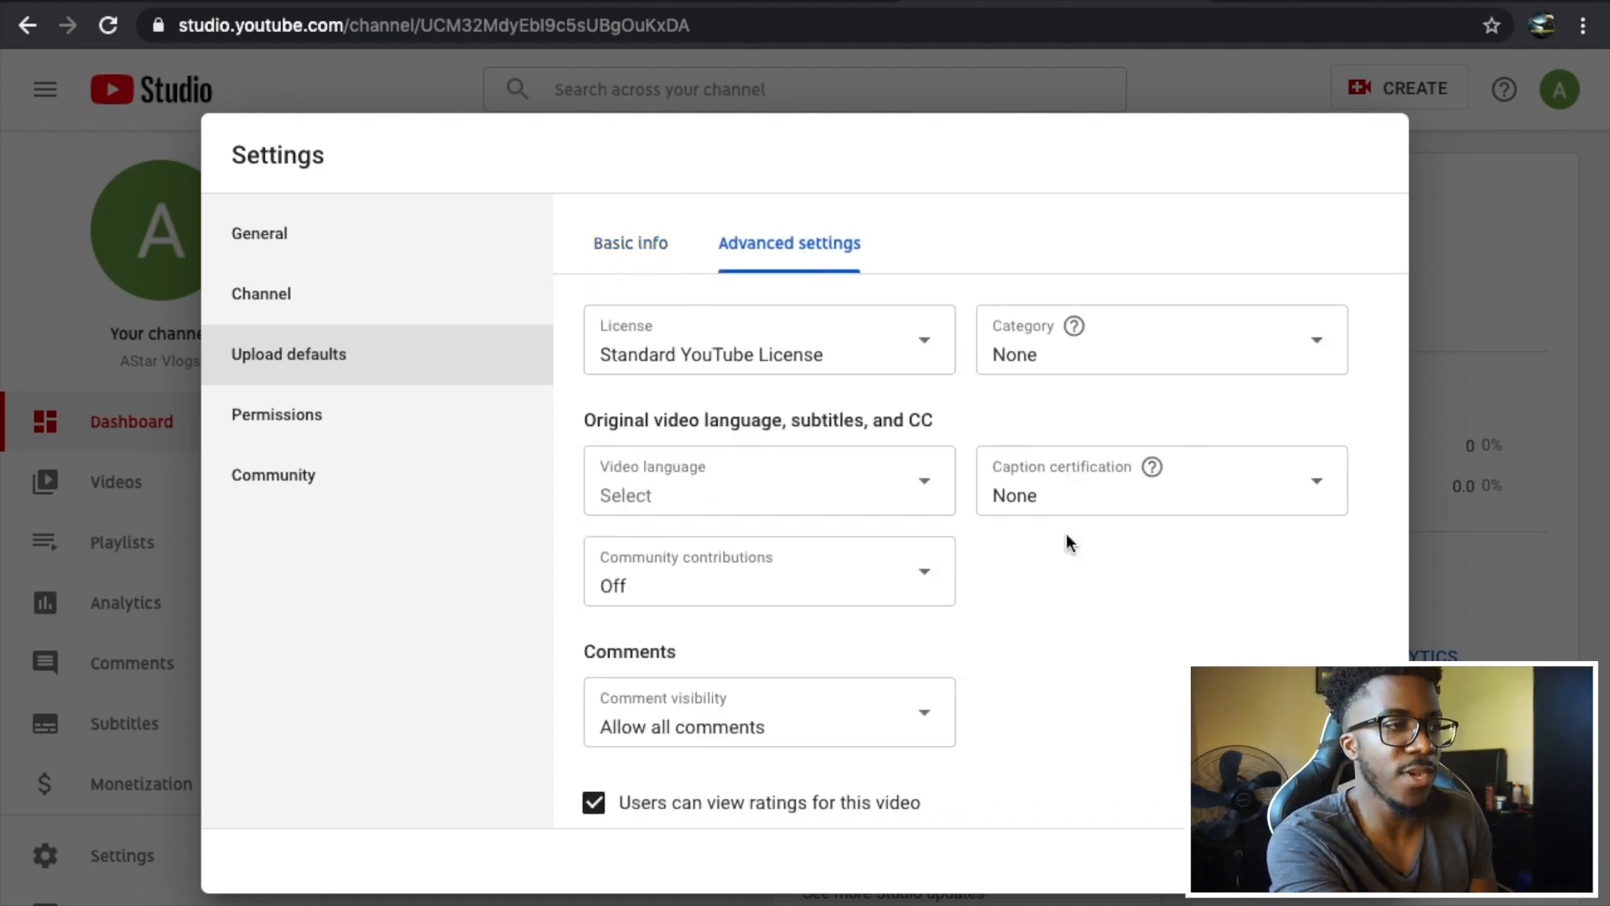
{"action": "left_click", "coordinate": [1195, 351]}
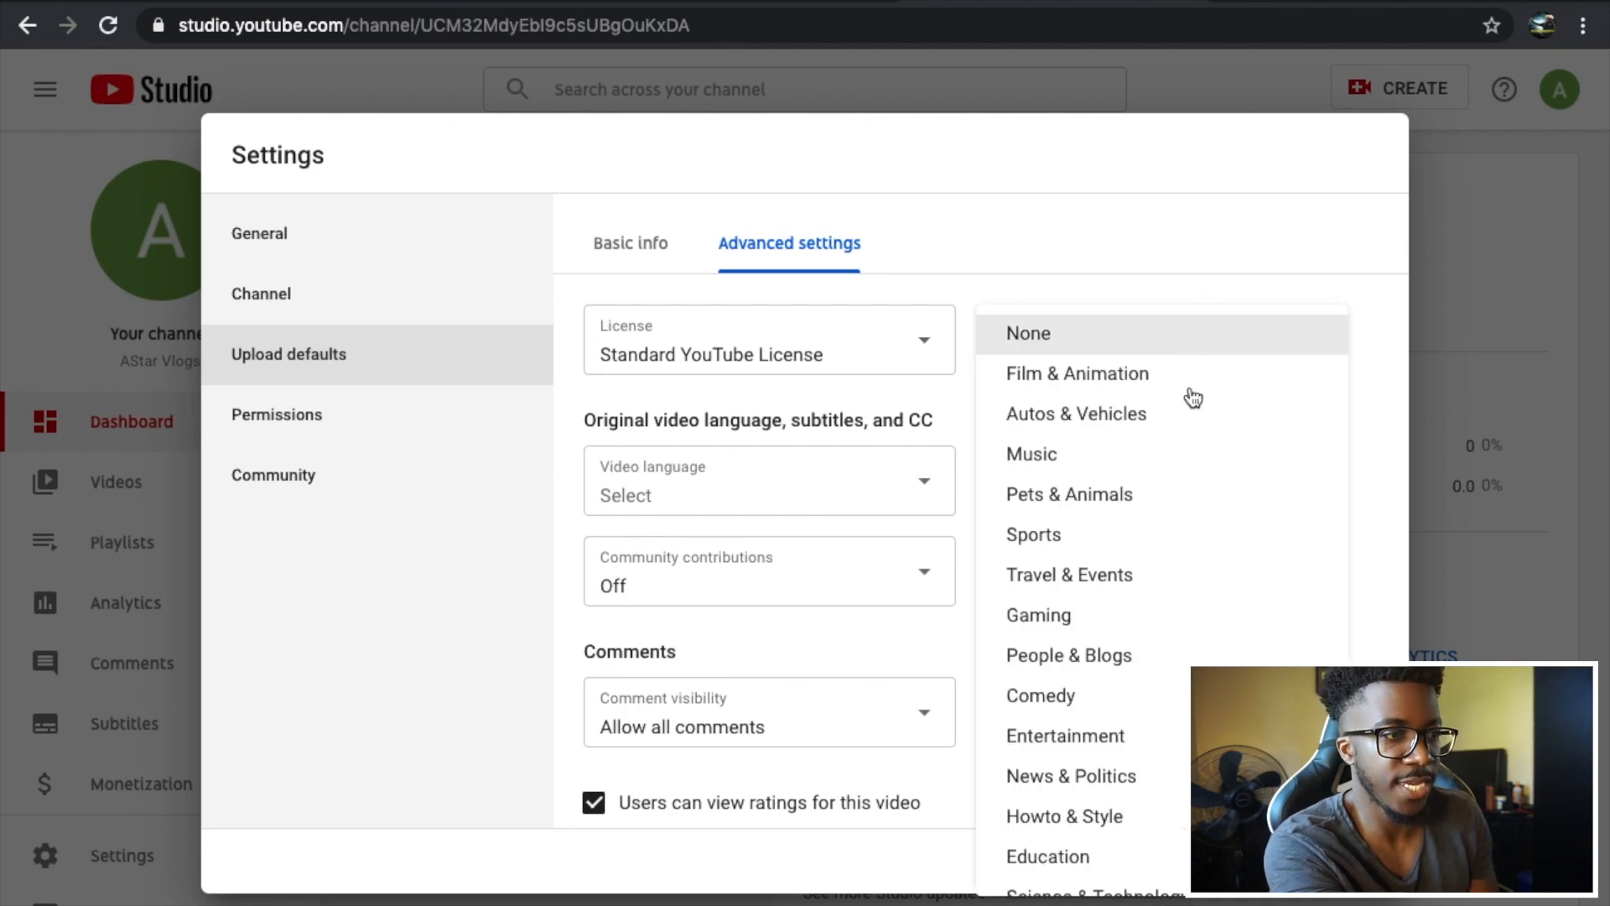
{"action": "scroll", "coordinate": [1152, 589], "scroll_direction": "down", "scroll_amount": 1}
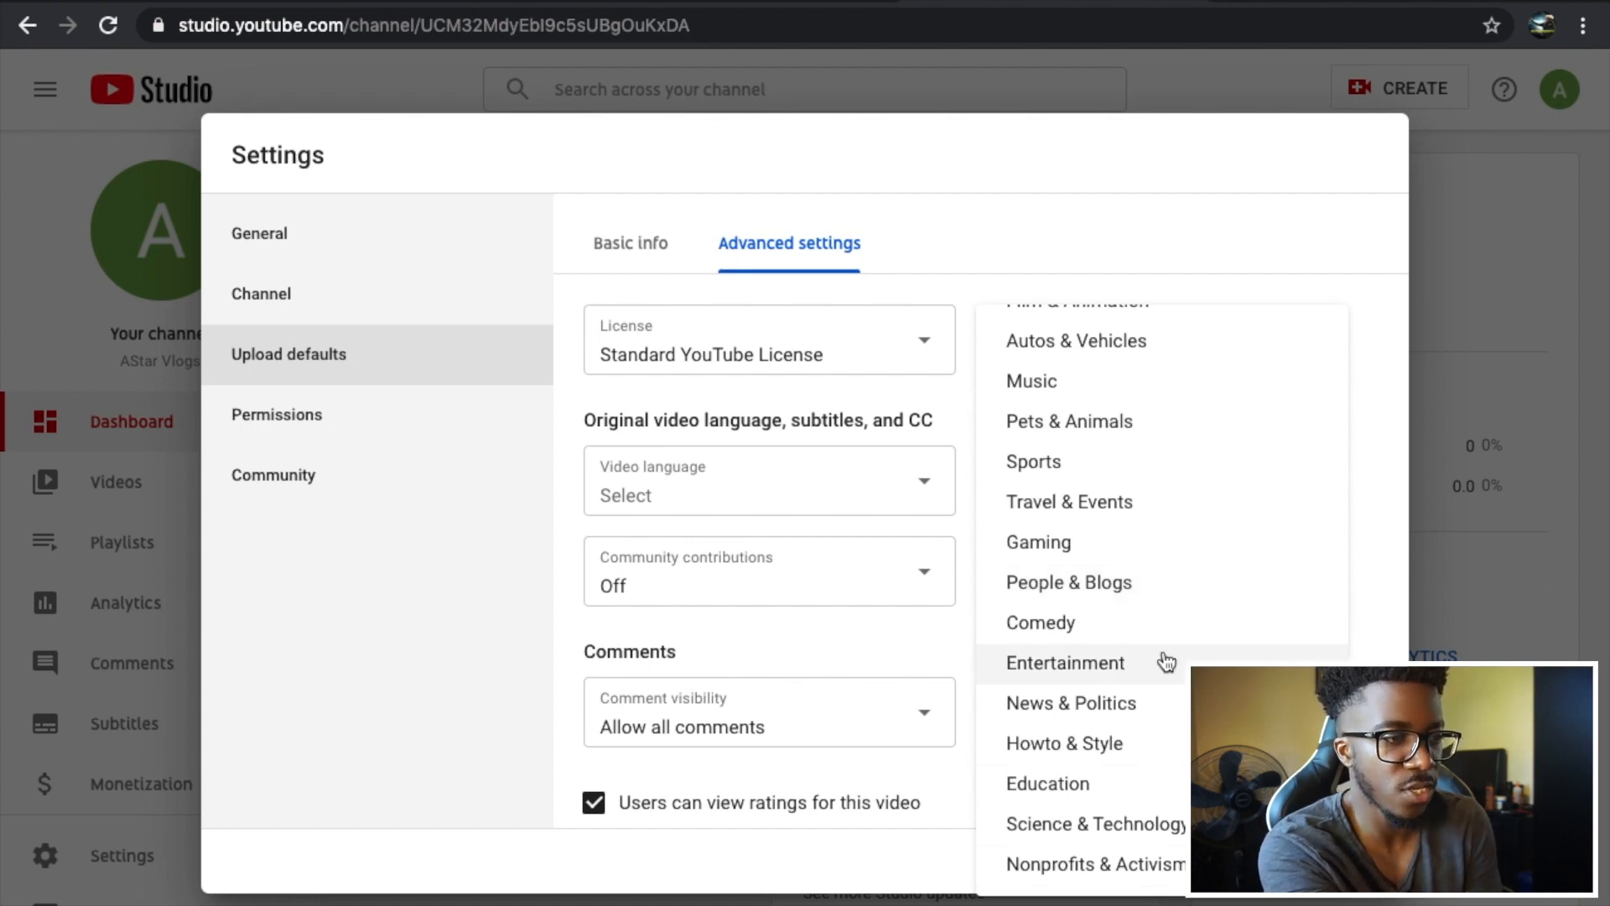
{"action": "scroll", "coordinate": [1166, 662], "scroll_direction": "up", "scroll_amount": 1}
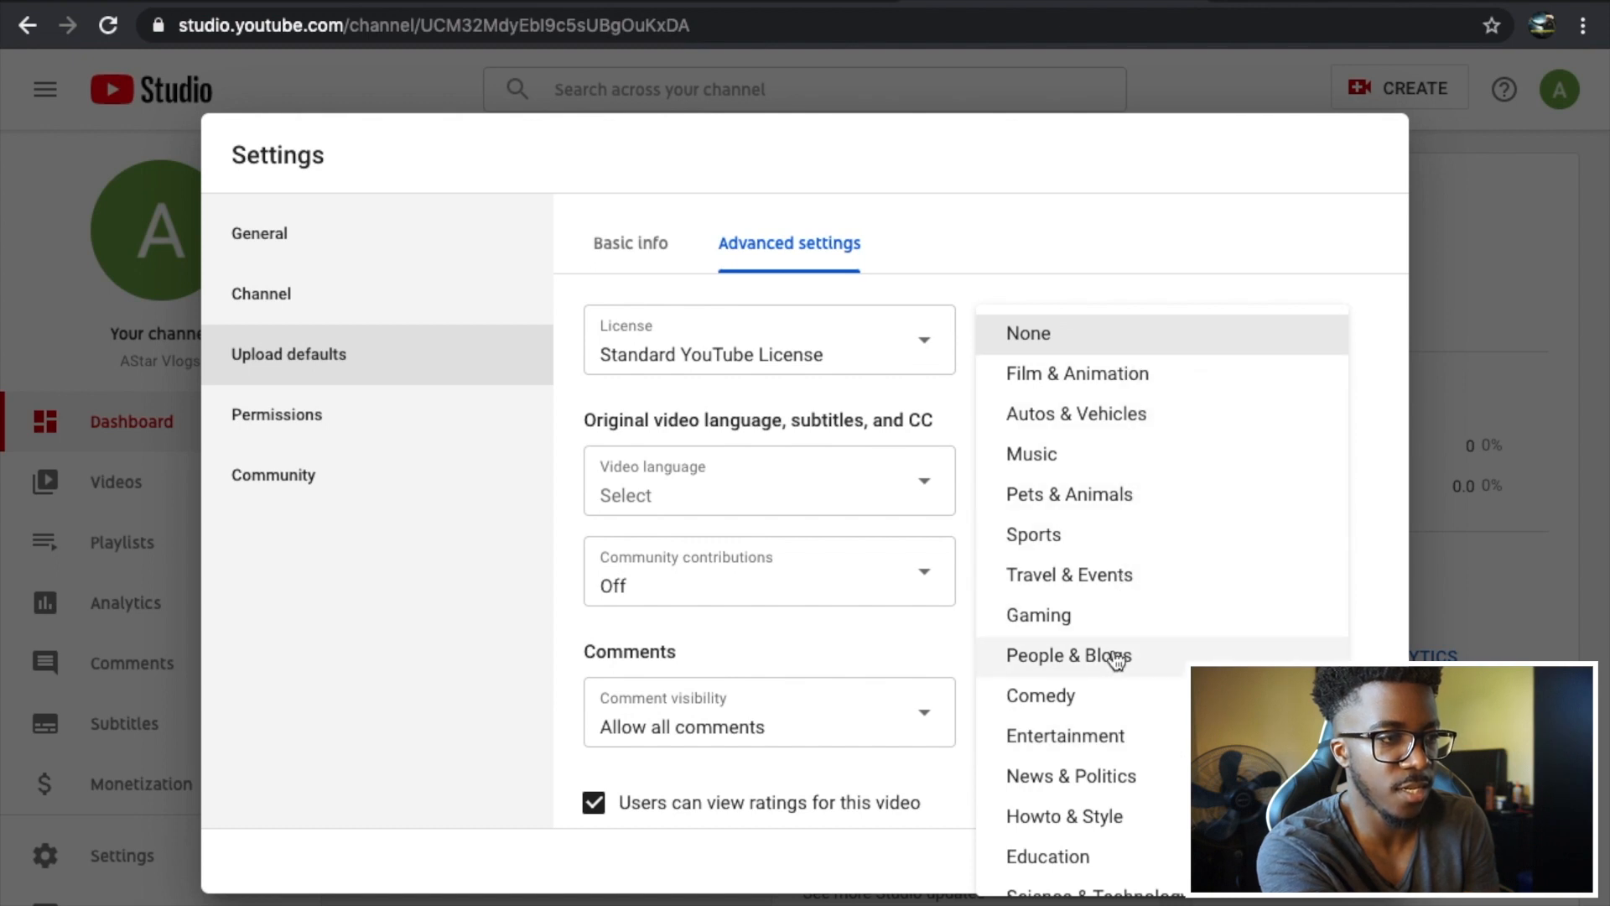
{"action": "left_click", "coordinate": [1109, 579]}
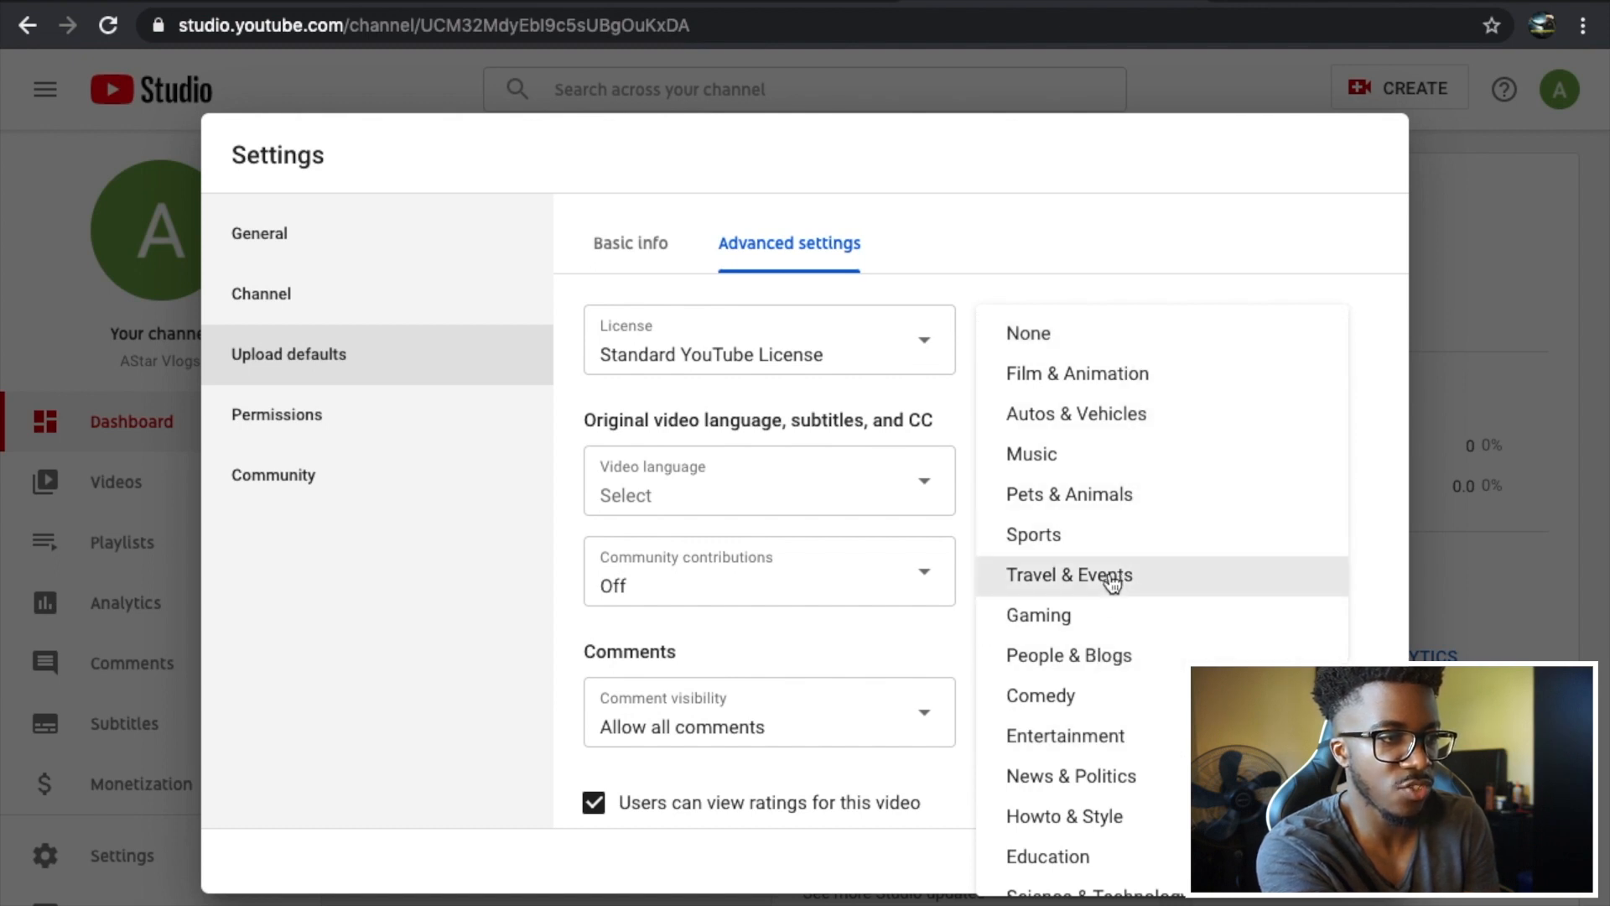
{"action": "left_click", "coordinate": [874, 503]}
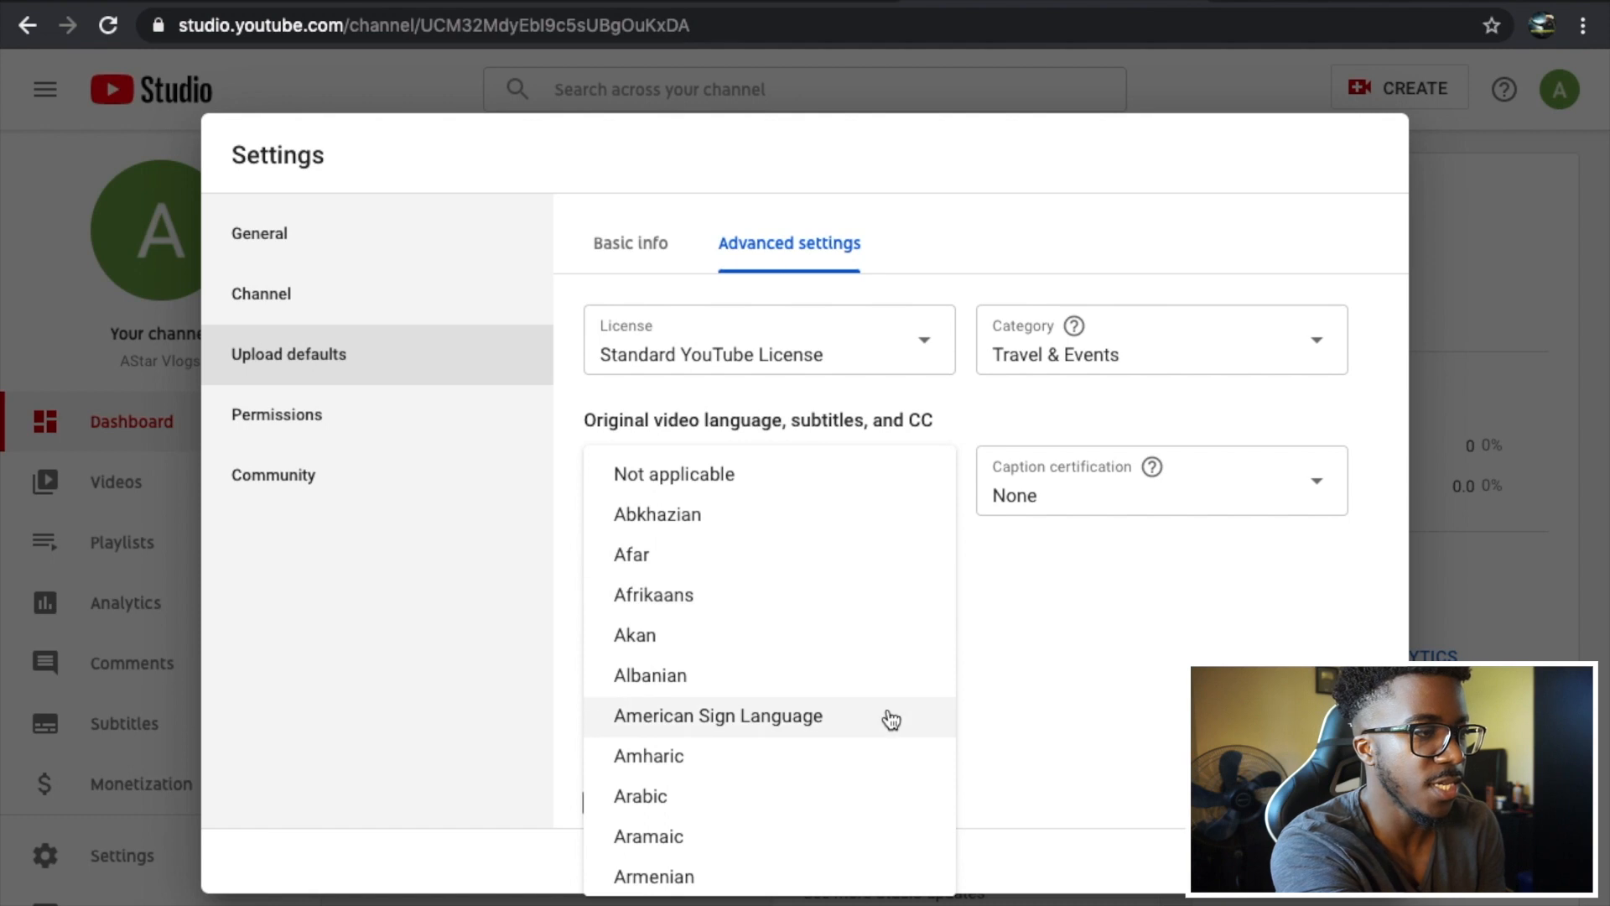
{"action": "scroll", "coordinate": [887, 719], "scroll_direction": "down", "scroll_amount": 10}
{"action": "scroll", "coordinate": [887, 719], "scroll_direction": "down", "scroll_amount": 9}
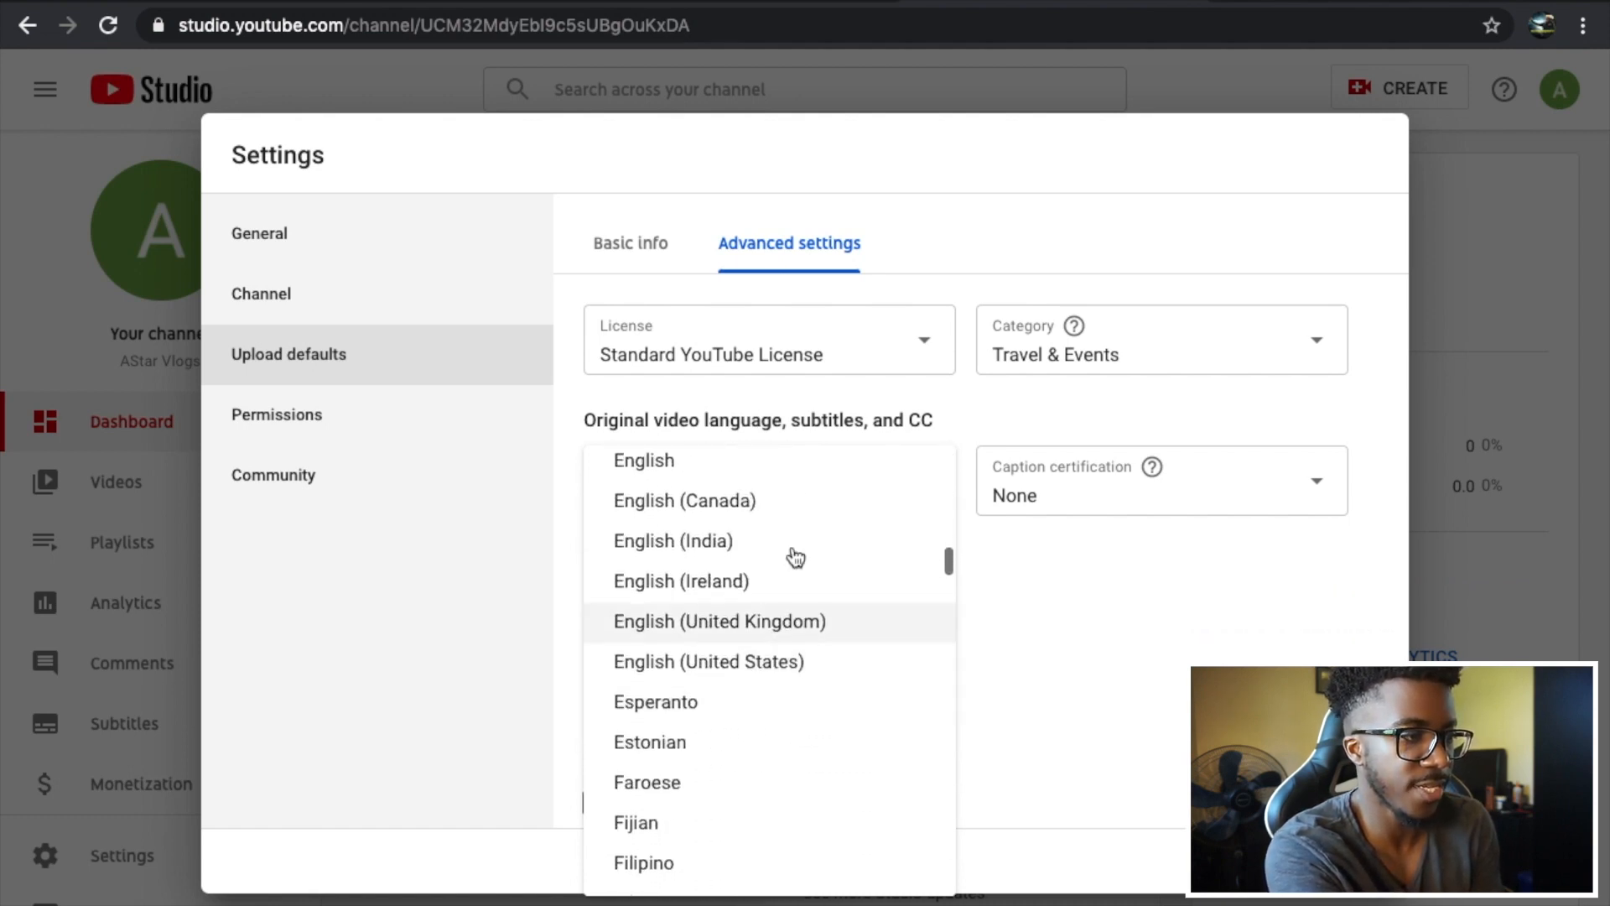
{"action": "left_click", "coordinate": [715, 472]}
{"action": "scroll", "coordinate": [1010, 669], "scroll_direction": "down", "scroll_amount": 1}
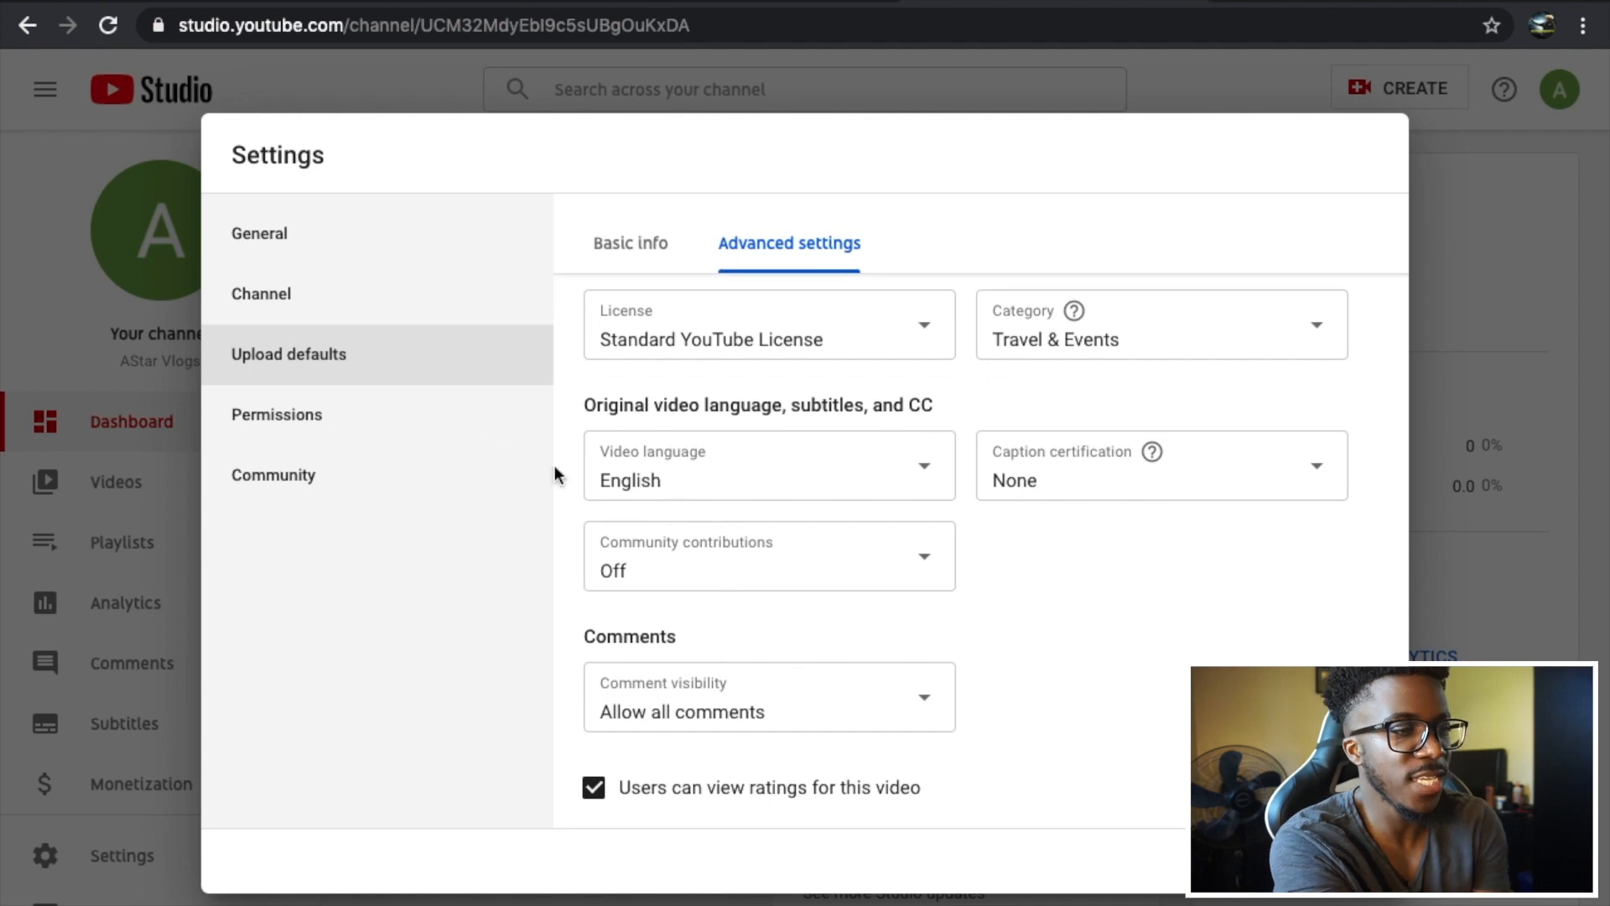
{"action": "left_click", "coordinate": [404, 428]}
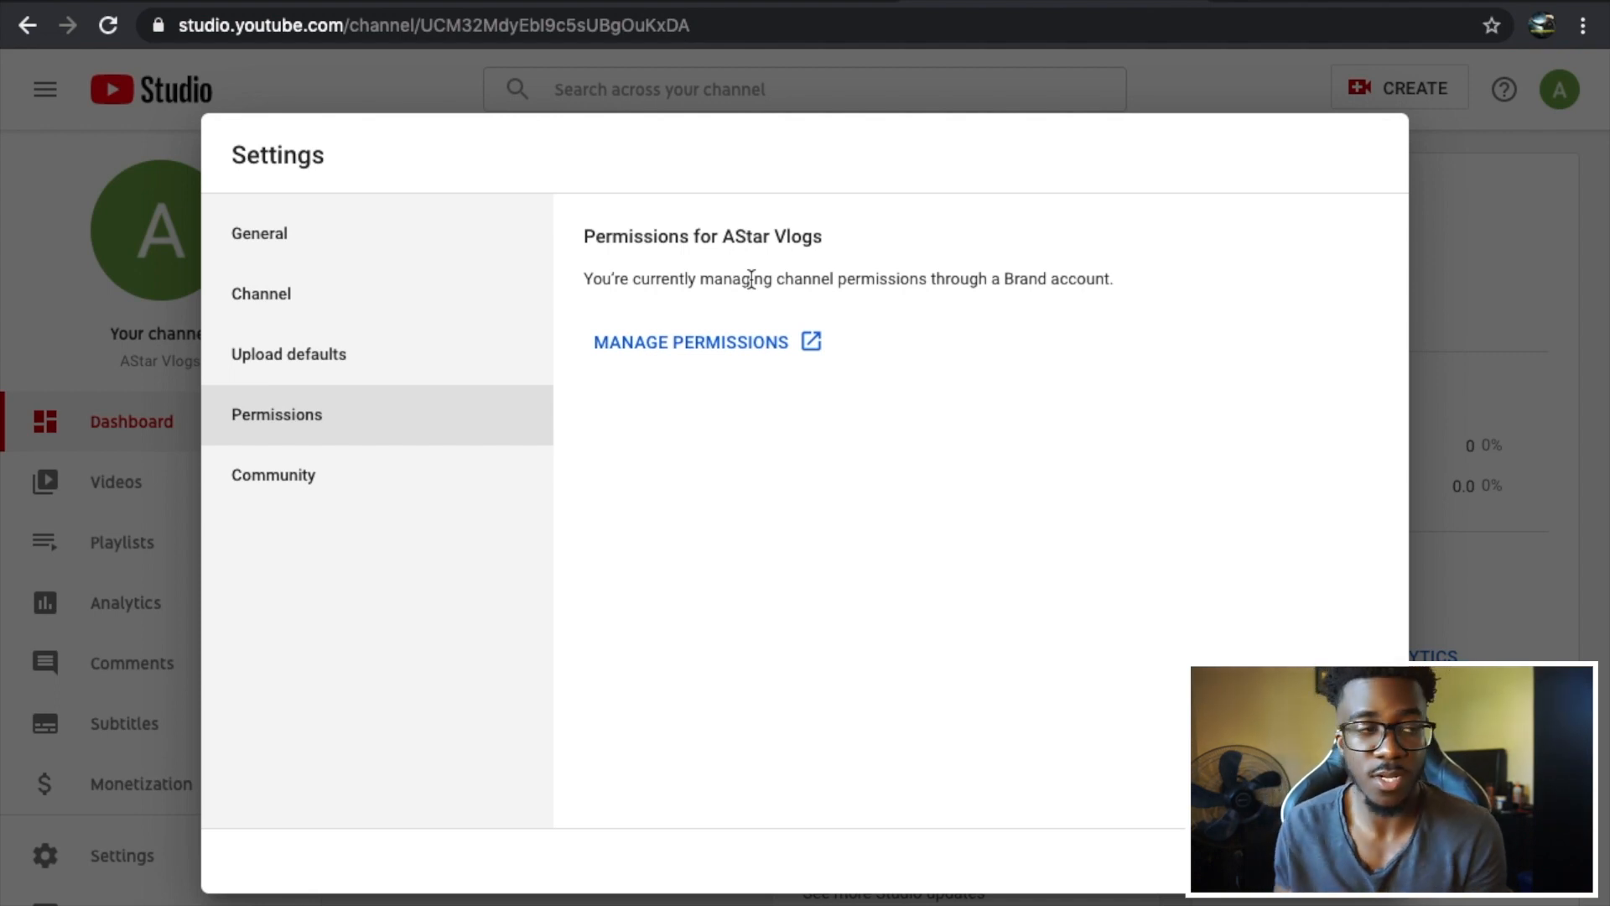
Open the Community settings to show the Automated Filters for moderators, approved users, hidden users and blocked words.
{"action": "left_click", "coordinate": [353, 480]}
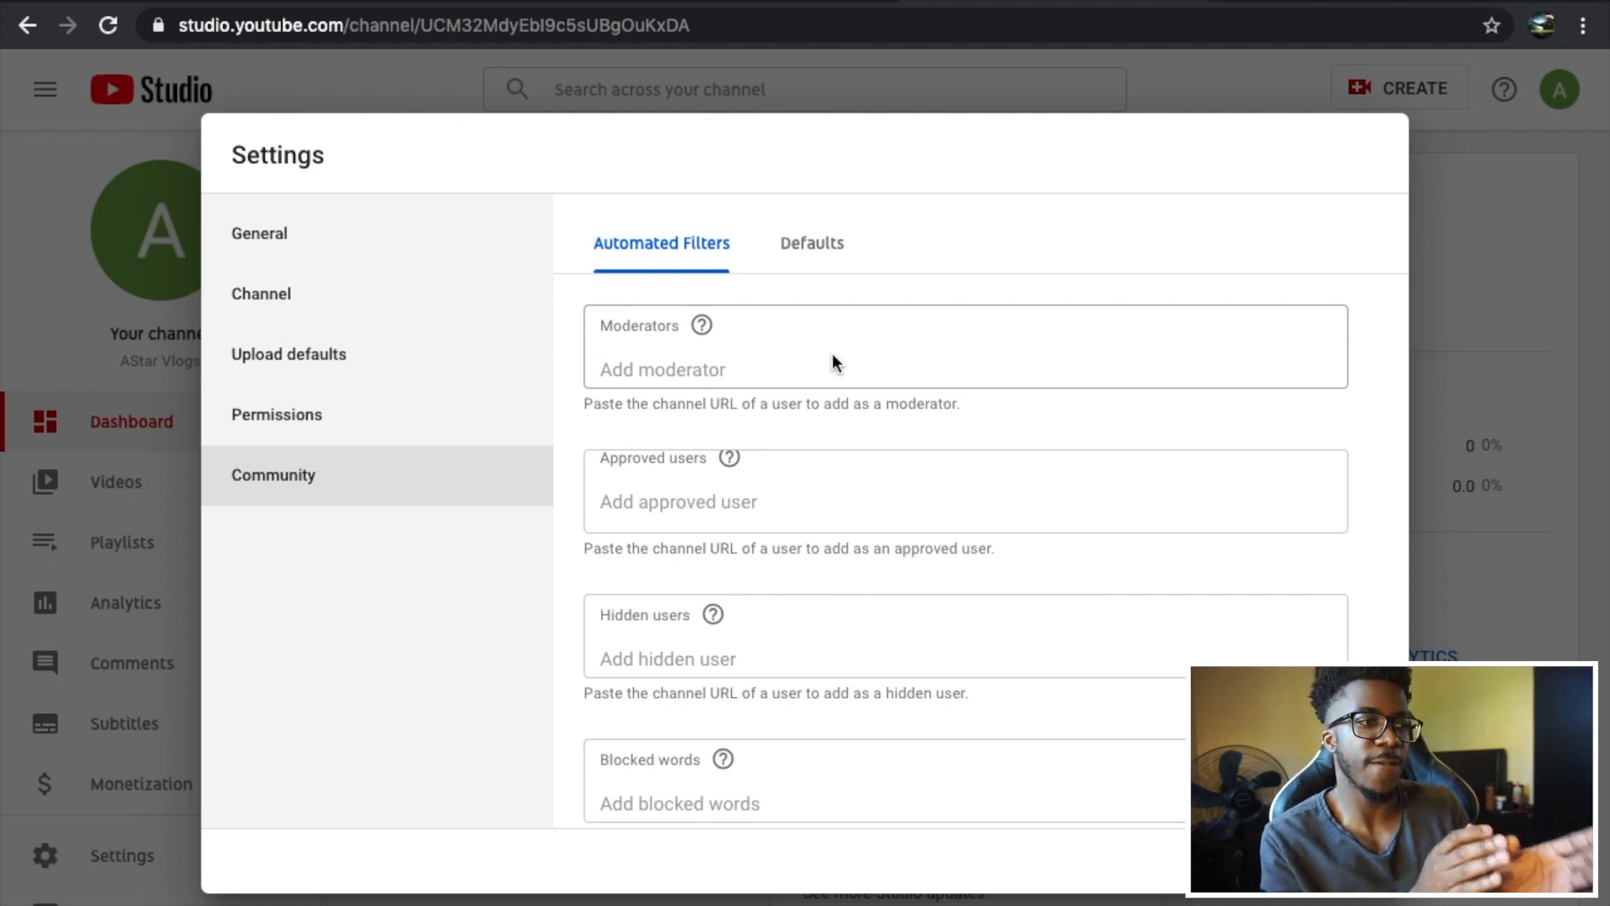
Leave the Blocked words filter empty and save the channel settings.
{"action": "left_click", "coordinate": [848, 814]}
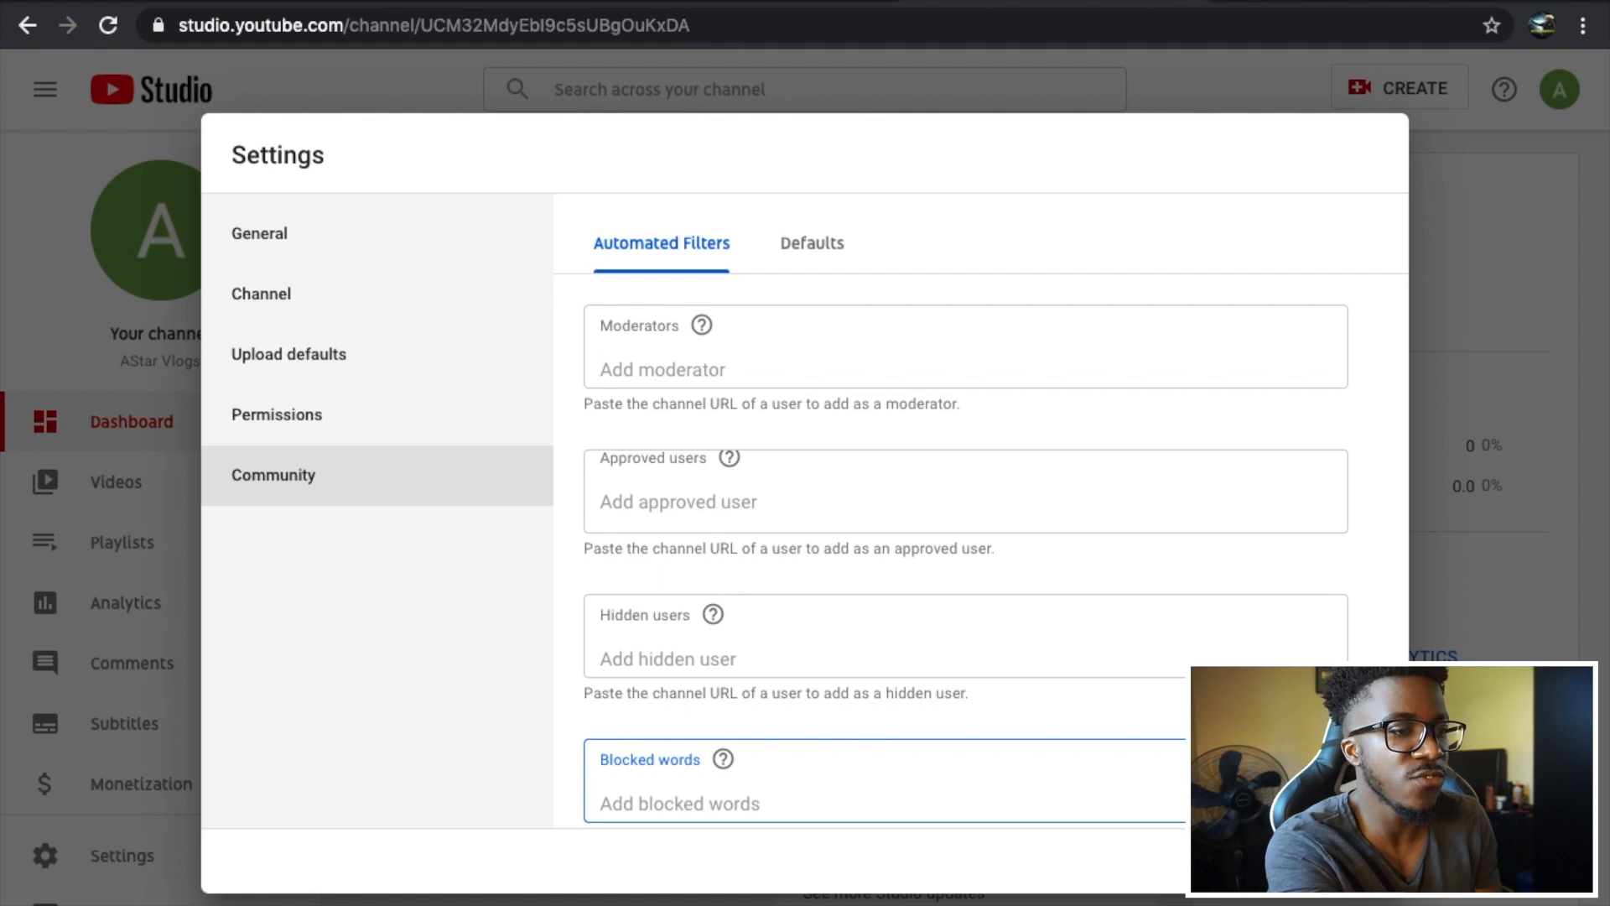
{"action": "left_click", "coordinate": [1251, 861]}
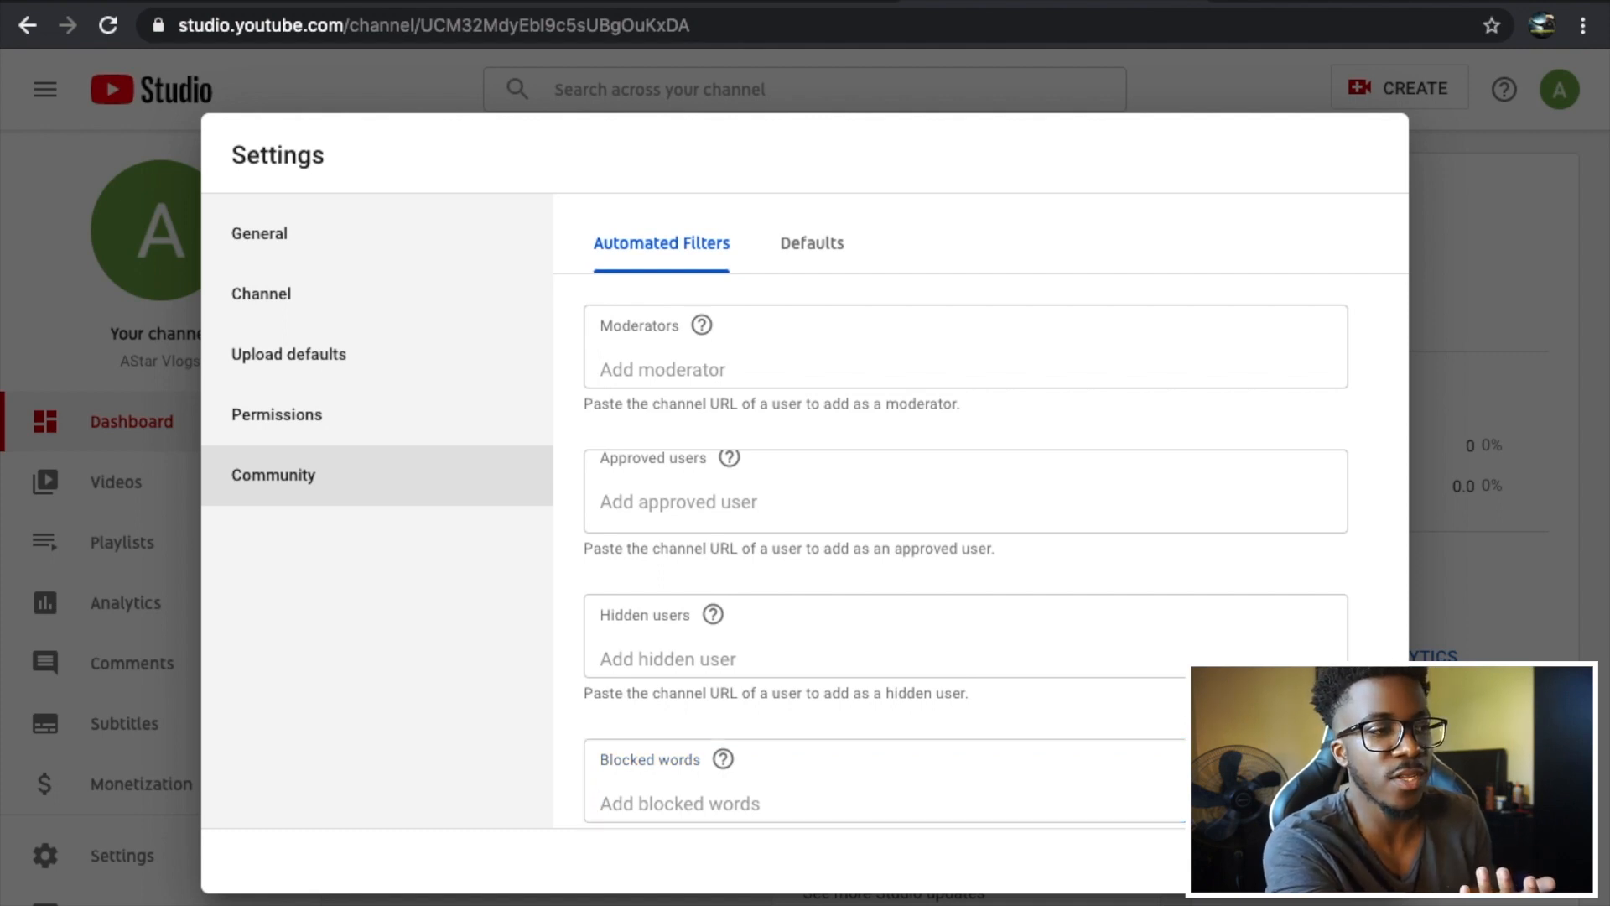
{"action": "scroll", "coordinate": [1054, 687], "scroll_direction": "up", "scroll_amount": 1}
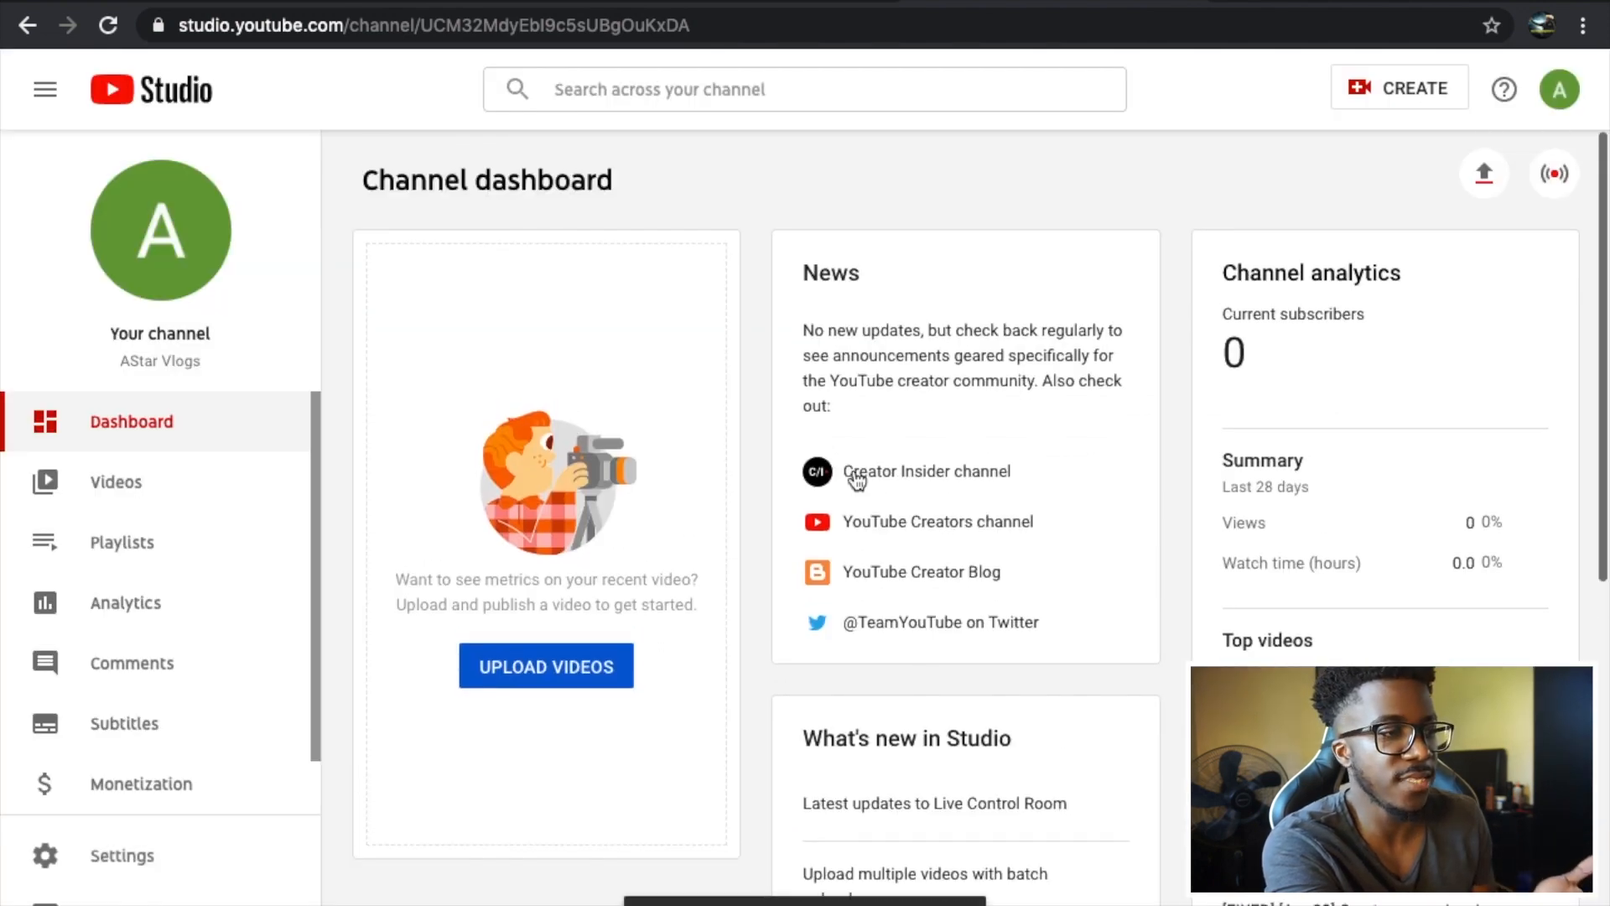
{"action": "left_click", "coordinate": [134, 484]}
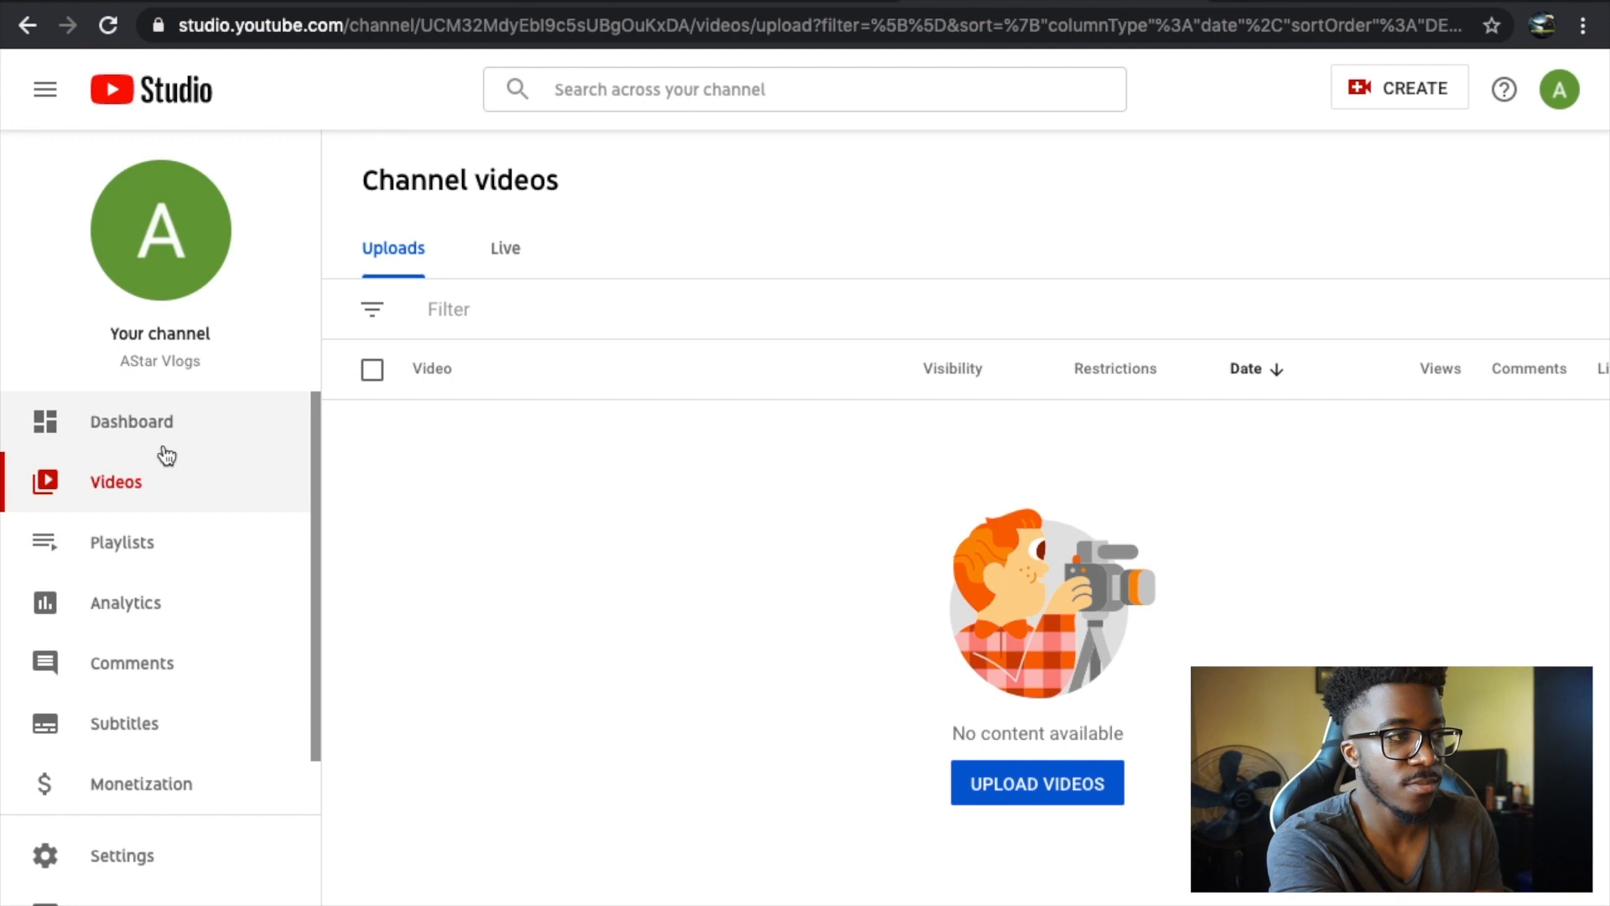
{"action": "left_click", "coordinate": [167, 453]}
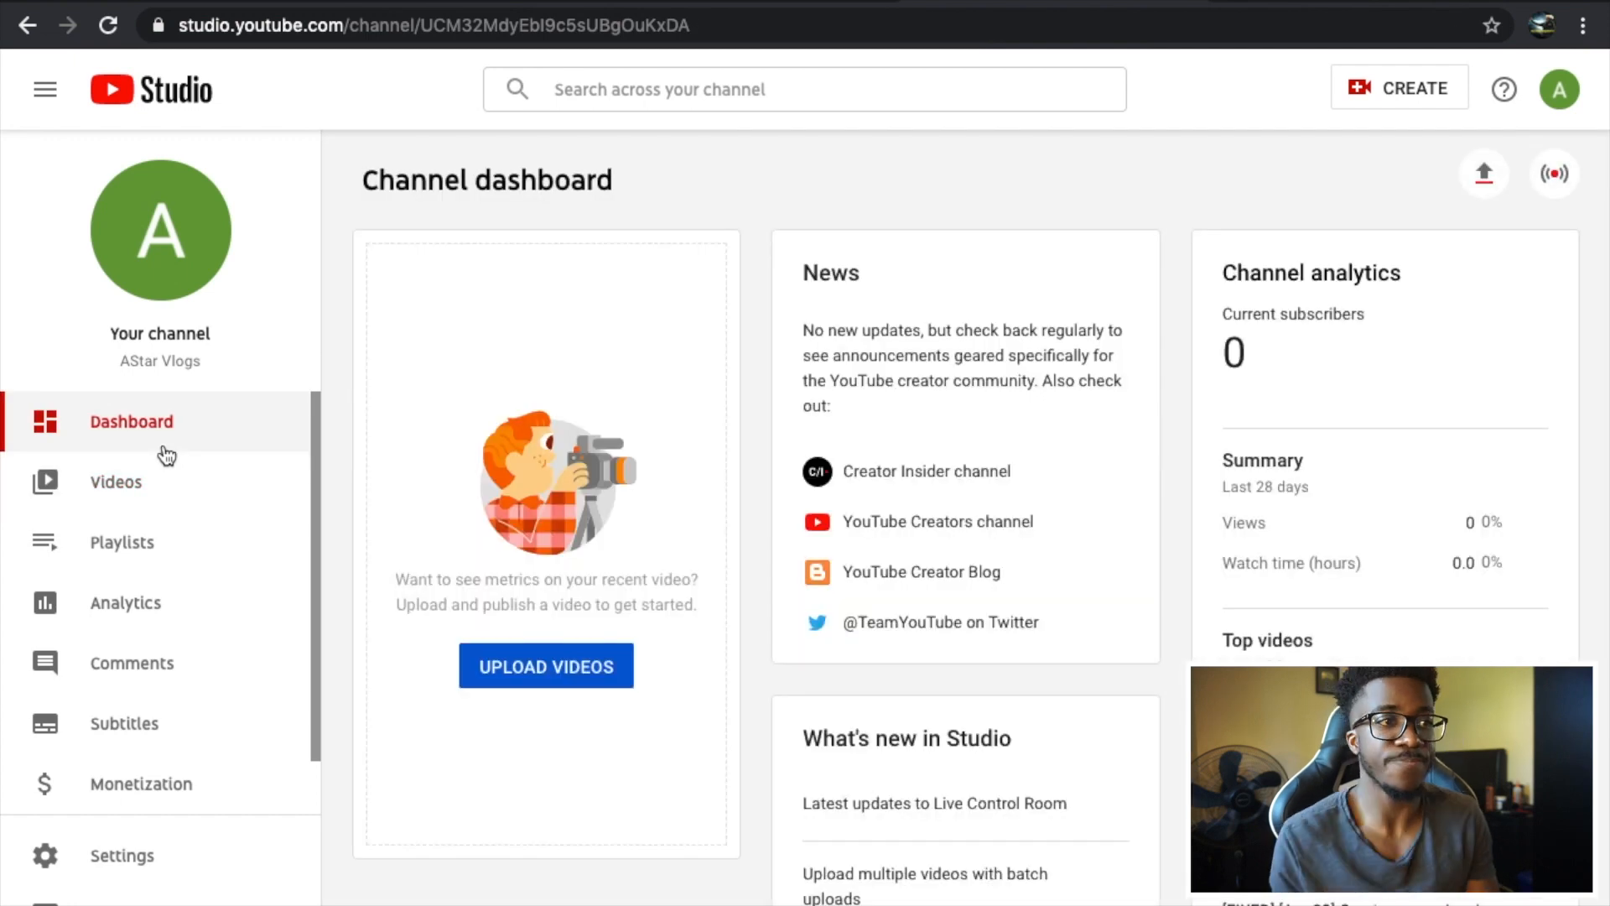